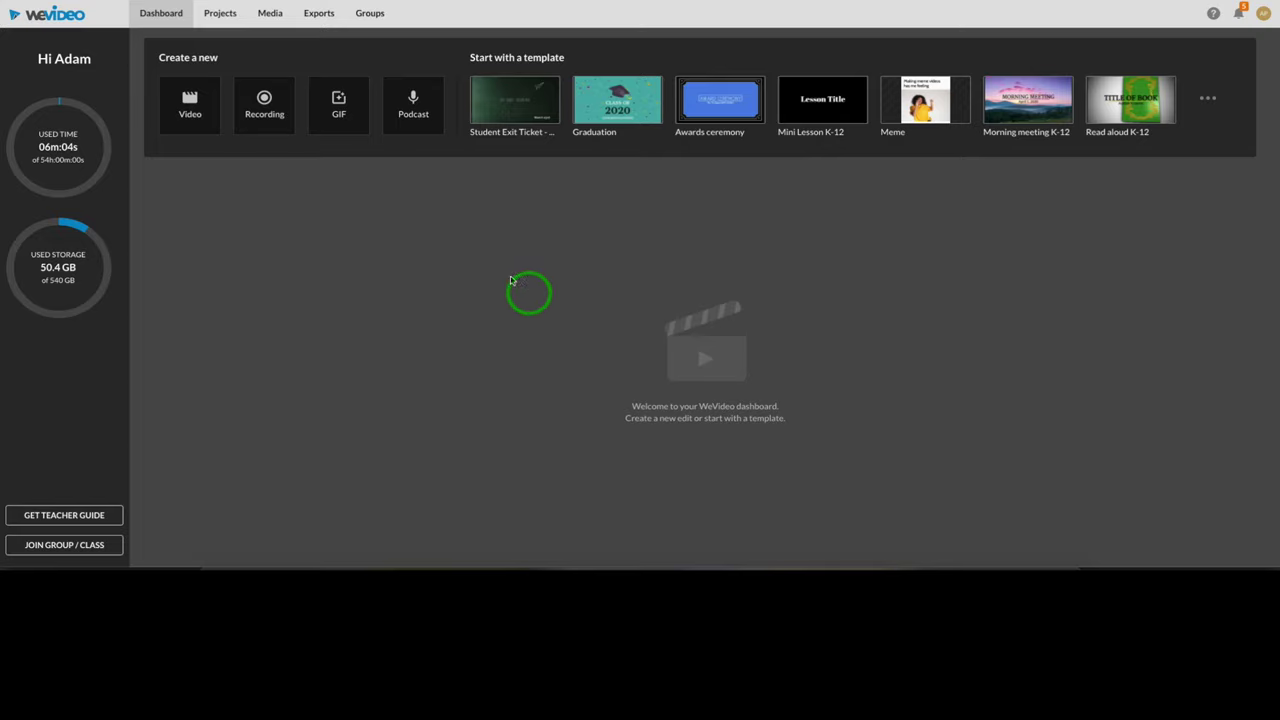
# Create a new project titled 'The Podd Squad Virtual Choir'.
pyautogui.click(218, 12)
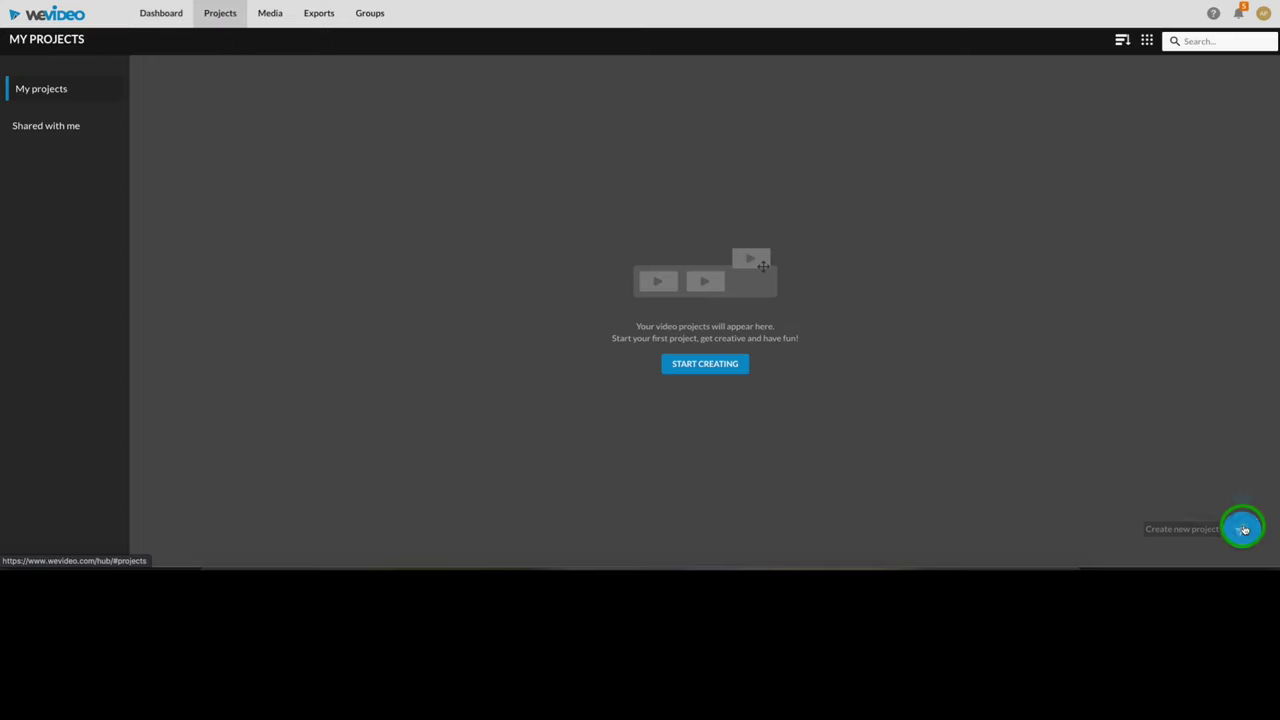
pyautogui.moveTo(1242, 529)
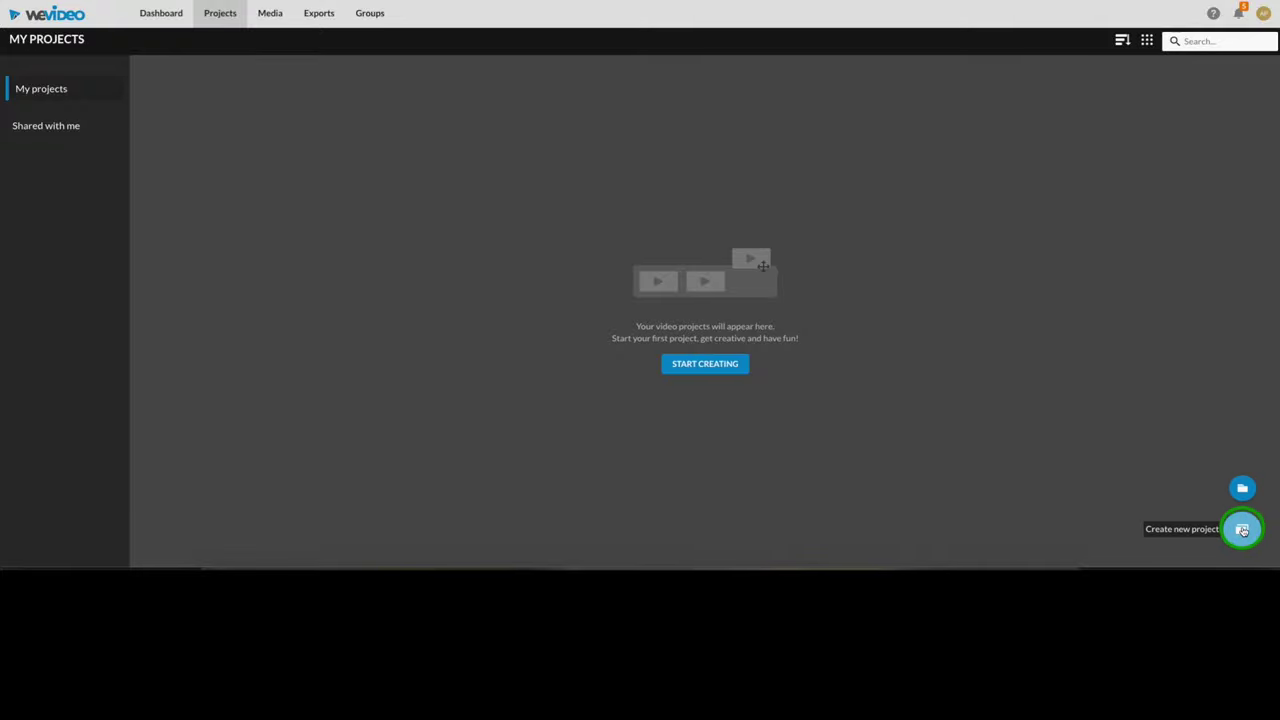
pyautogui.click(1240, 529)
pyautogui.click(530, 240)
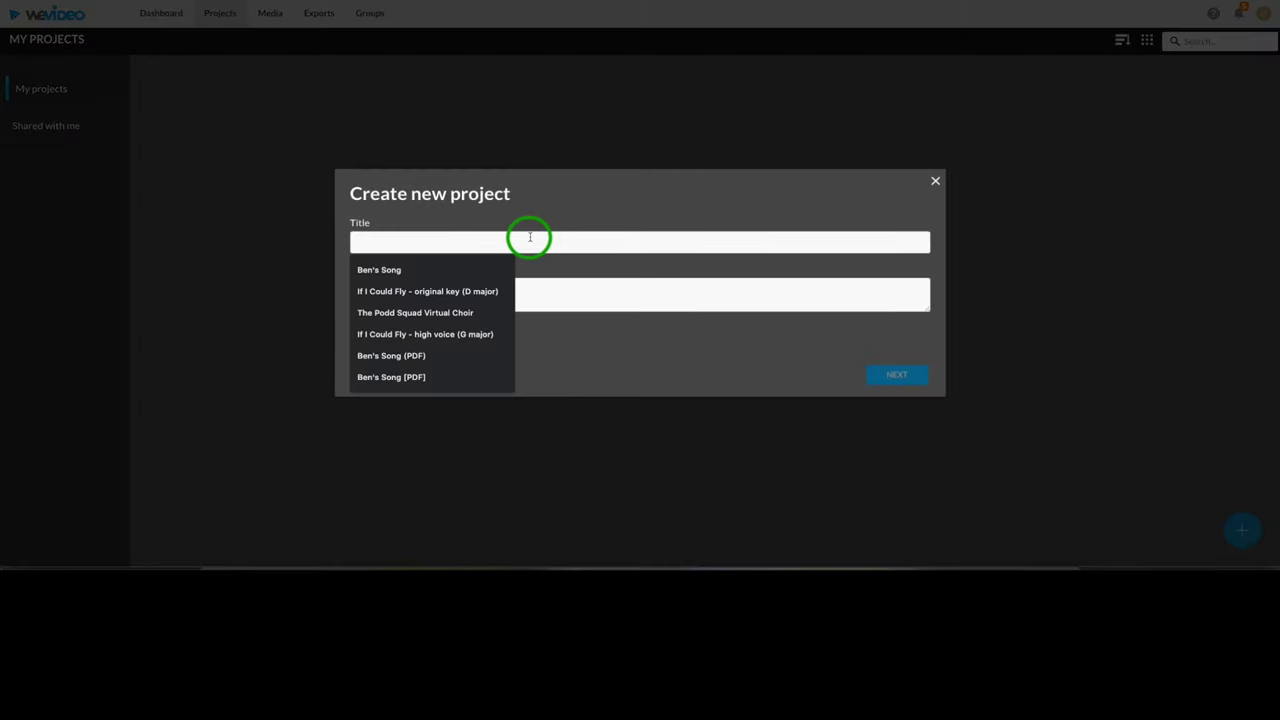
pyautogui.write('The Podd Squad Virtual')
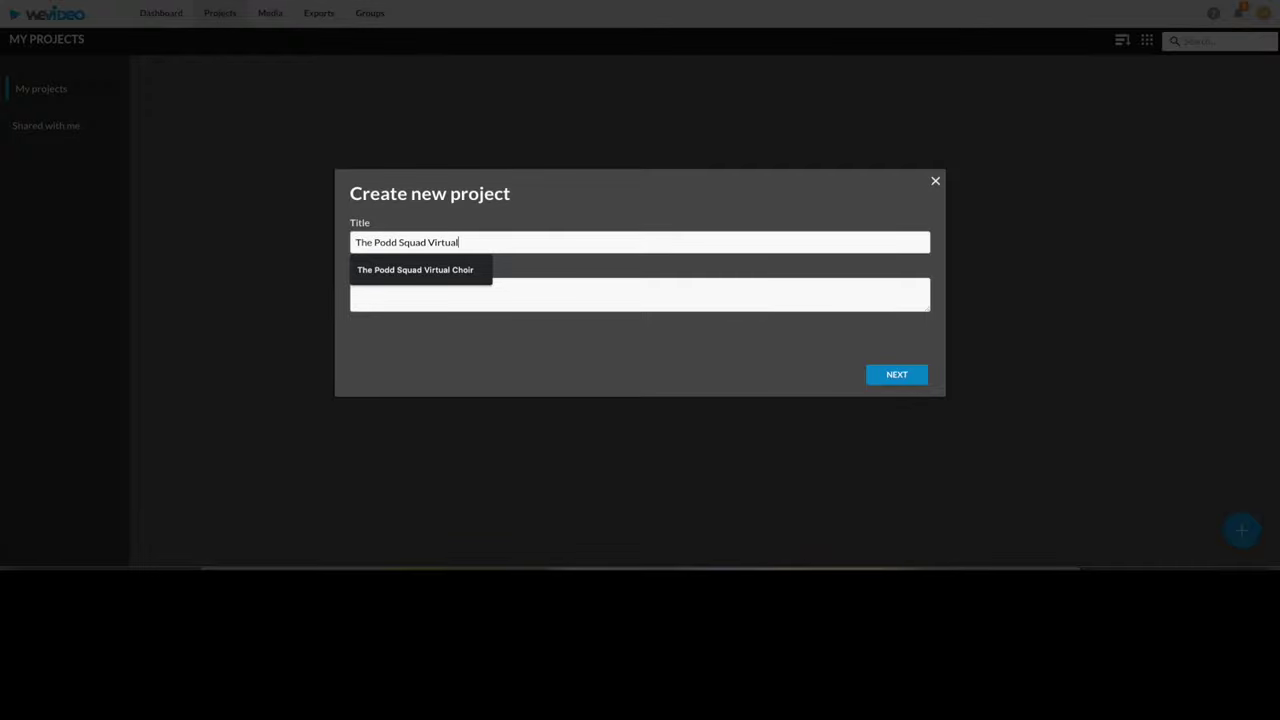
pyautogui.write(' Choir')
pyautogui.press('Tab')
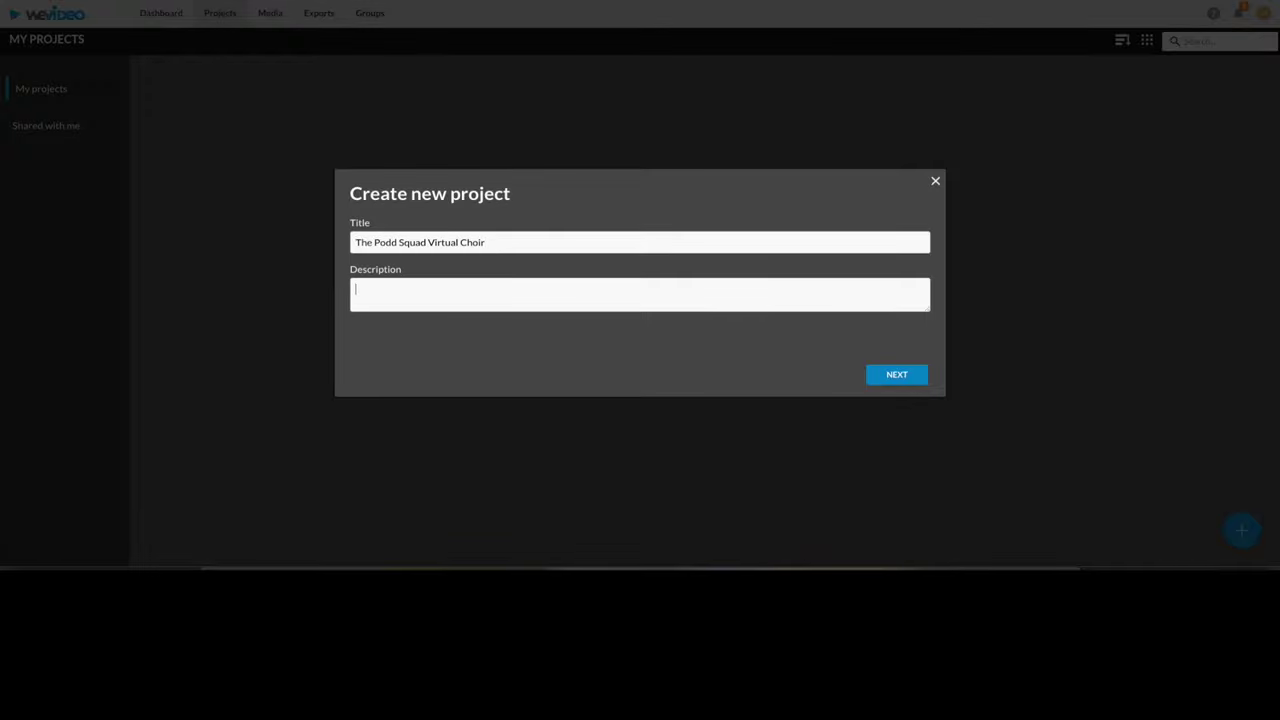
pyautogui.click(900, 373)
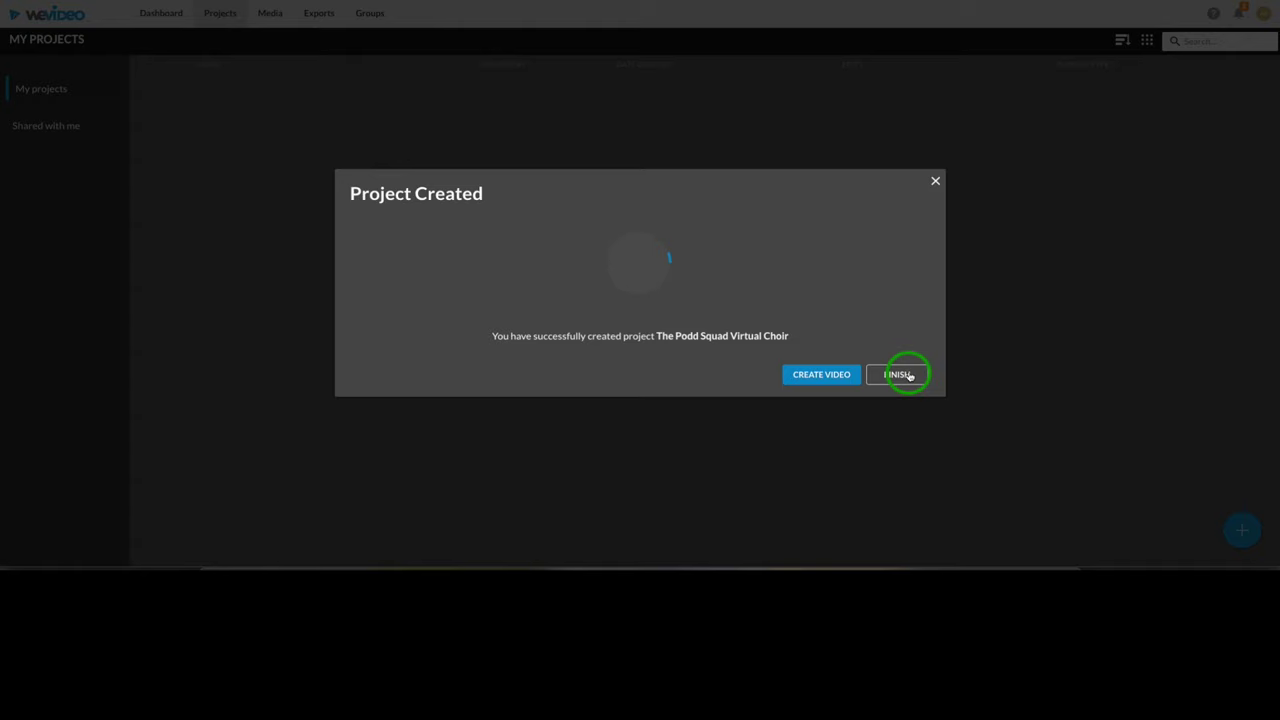
# Start a new video in the project from the Blank edit template.
pyautogui.click(820, 376)
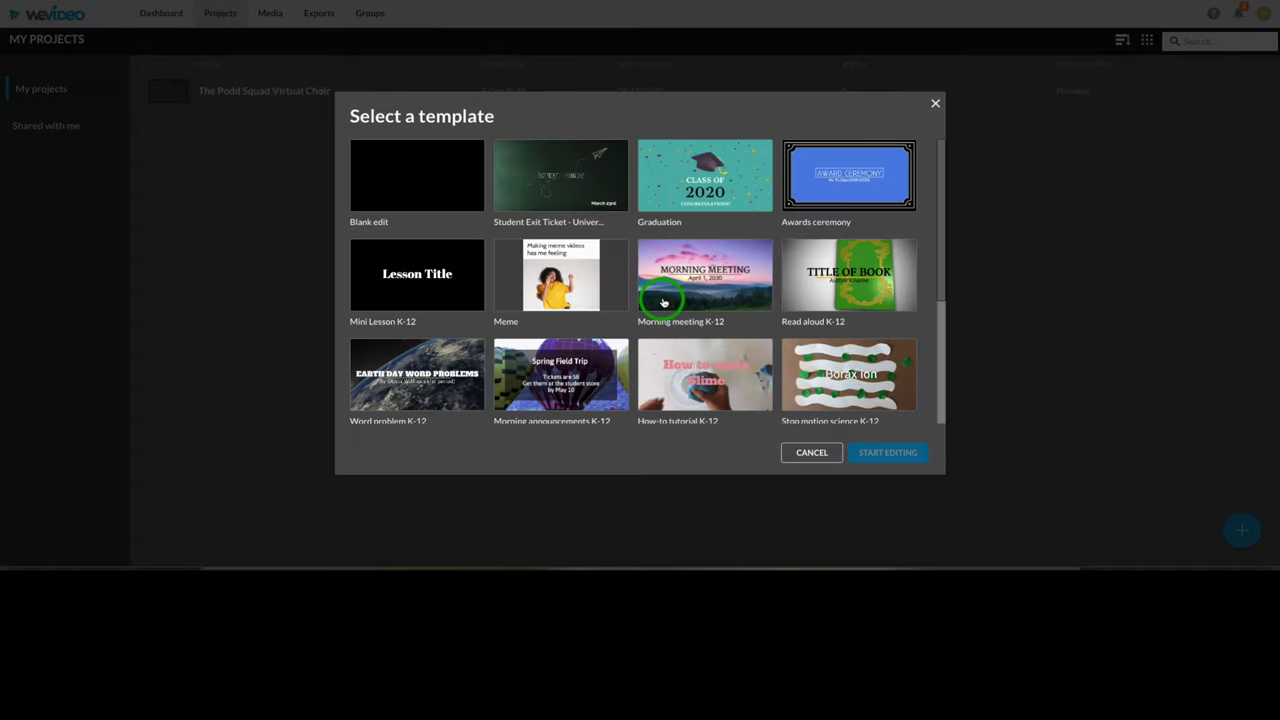
pyautogui.click(404, 180)
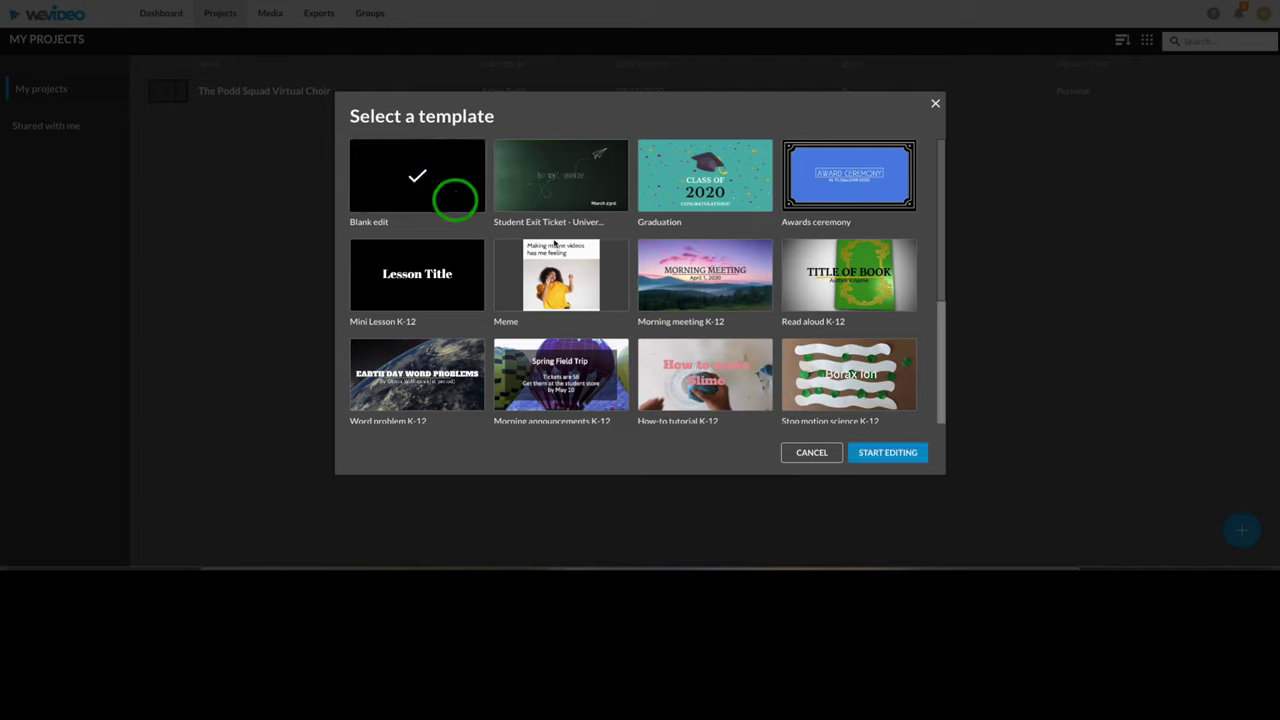
pyautogui.click(899, 455)
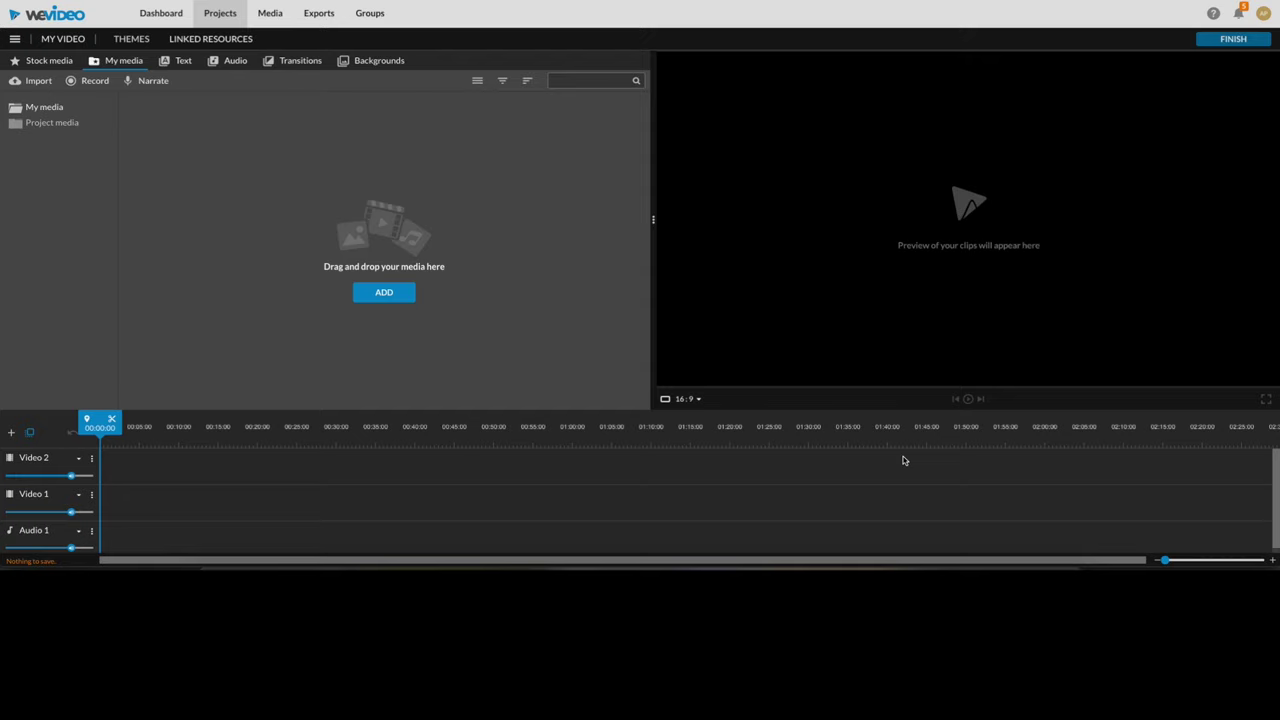
# Let the blank editor load and look over its media panel, preview and timeline.
pyautogui.click(903, 460)
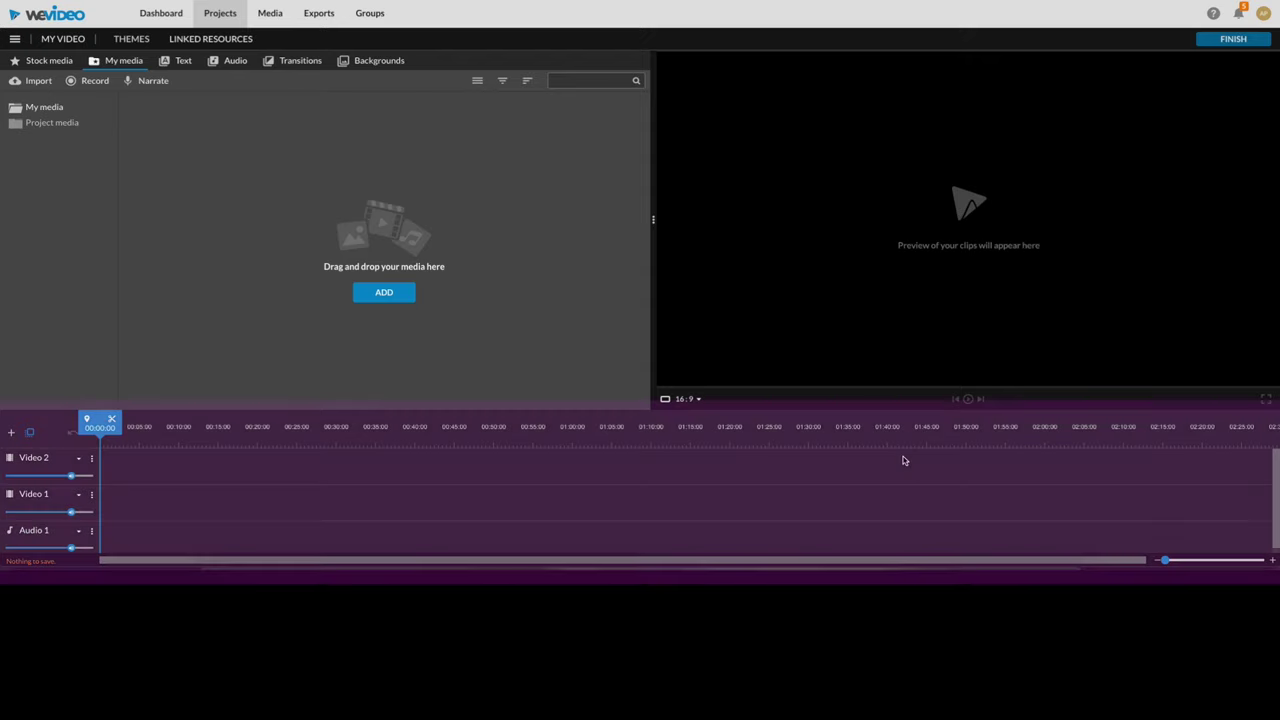
pyautogui.moveTo(903, 460)
pyautogui.mouseDown()
pyautogui.moveTo(602, 470)
pyautogui.moveTo(728, 535)
pyautogui.moveTo(695, 458)
pyautogui.moveTo(642, 503)
pyautogui.moveTo(745, 519)
pyautogui.moveTo(523, 297)
pyautogui.moveTo(249, 209)
pyautogui.moveTo(474, 317)
pyautogui.moveTo(337, 203)
pyautogui.moveTo(363, 320)
pyautogui.moveTo(502, 249)
pyautogui.moveTo(465, 206)
pyautogui.mouseUp()
pyautogui.moveTo(637, 233); pyautogui.dragTo(771, 228)
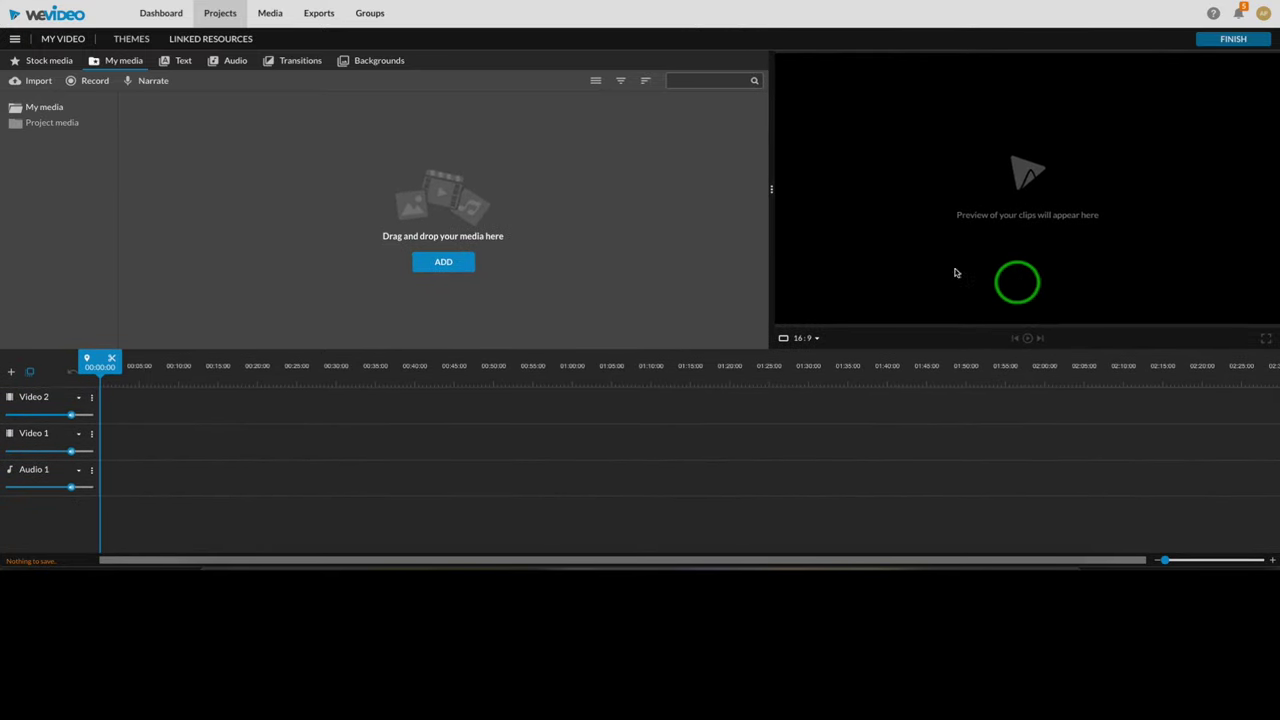
pyautogui.click(777, 244)
pyautogui.moveTo(778, 244)
pyautogui.mouseDown()
pyautogui.moveTo(335, 178)
pyautogui.moveTo(145, 120)
pyautogui.moveTo(63, 40)
pyautogui.mouseUp()
# Replace the video title 'My Video' with 'Sample Quartet Video'.
pyautogui.click(63, 40)
pyautogui.click(583, 297)
pyautogui.moveTo(583, 297); pyautogui.dragTo(515, 292)
pyautogui.write('Sample Quartet Video')
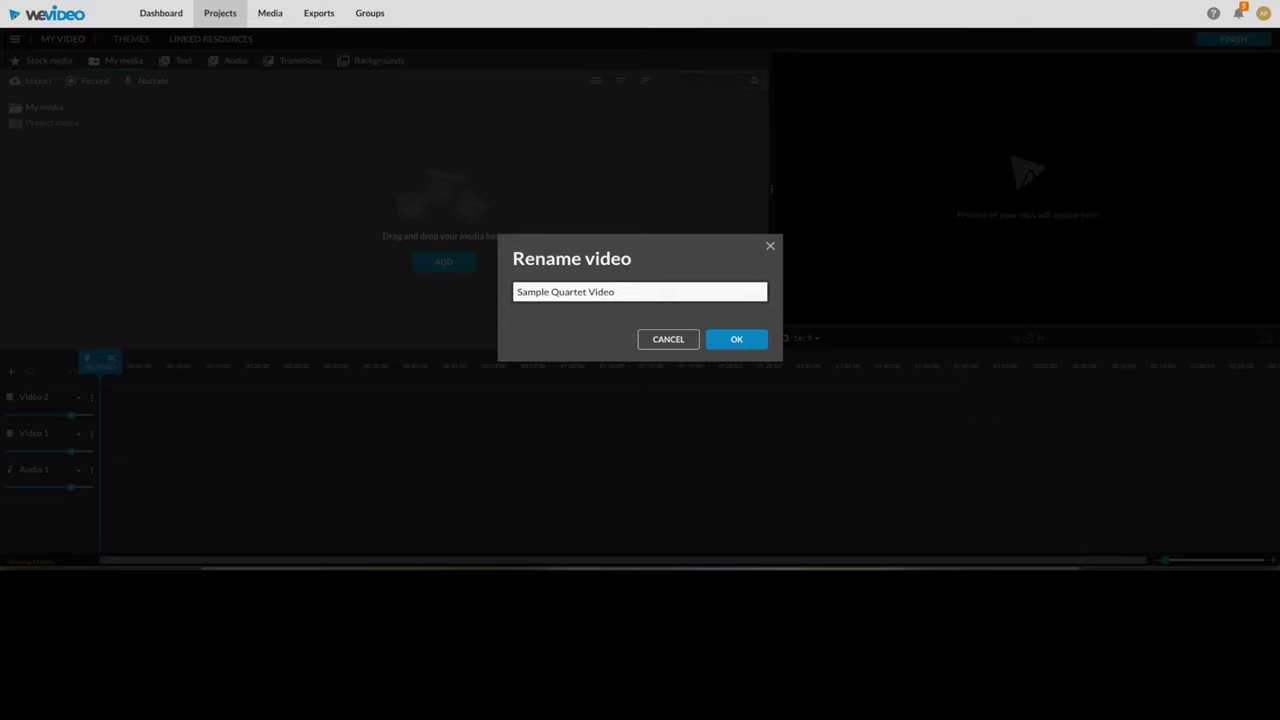
pyautogui.click(741, 340)
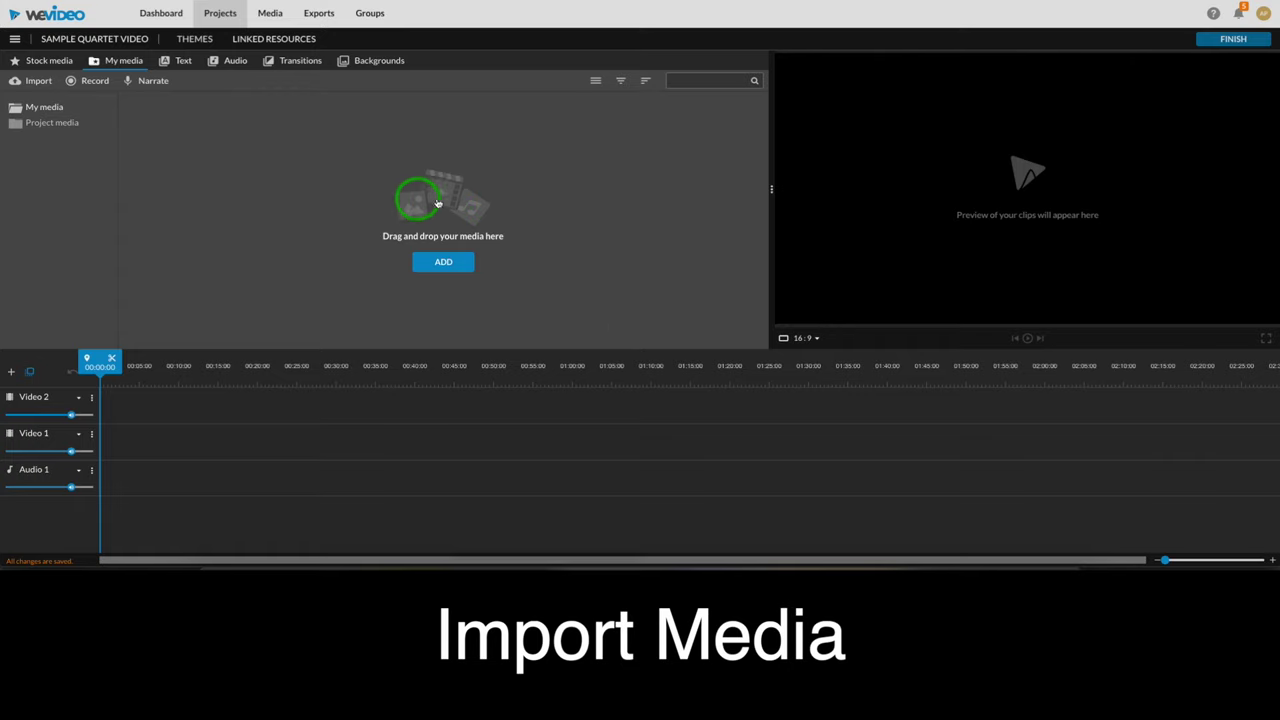
# Import the four singers' .m4v clips from the File requests folder.
pyautogui.click(446, 263)
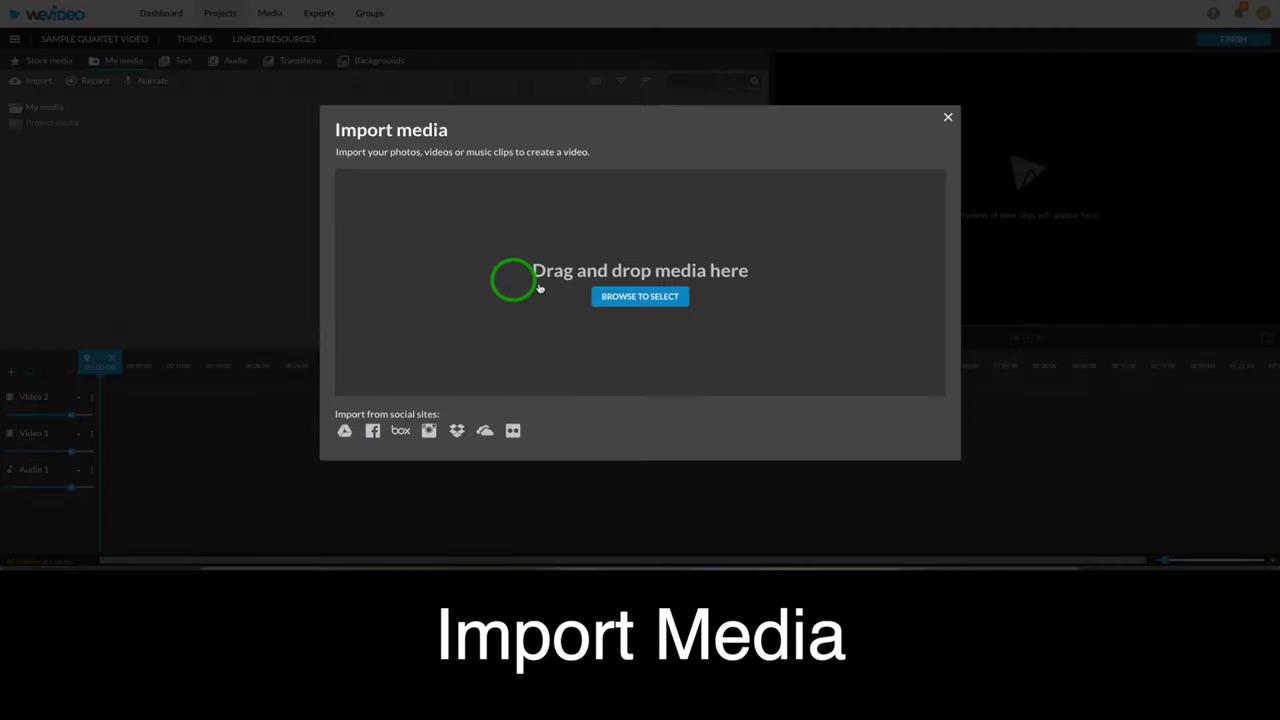
pyautogui.click(640, 296)
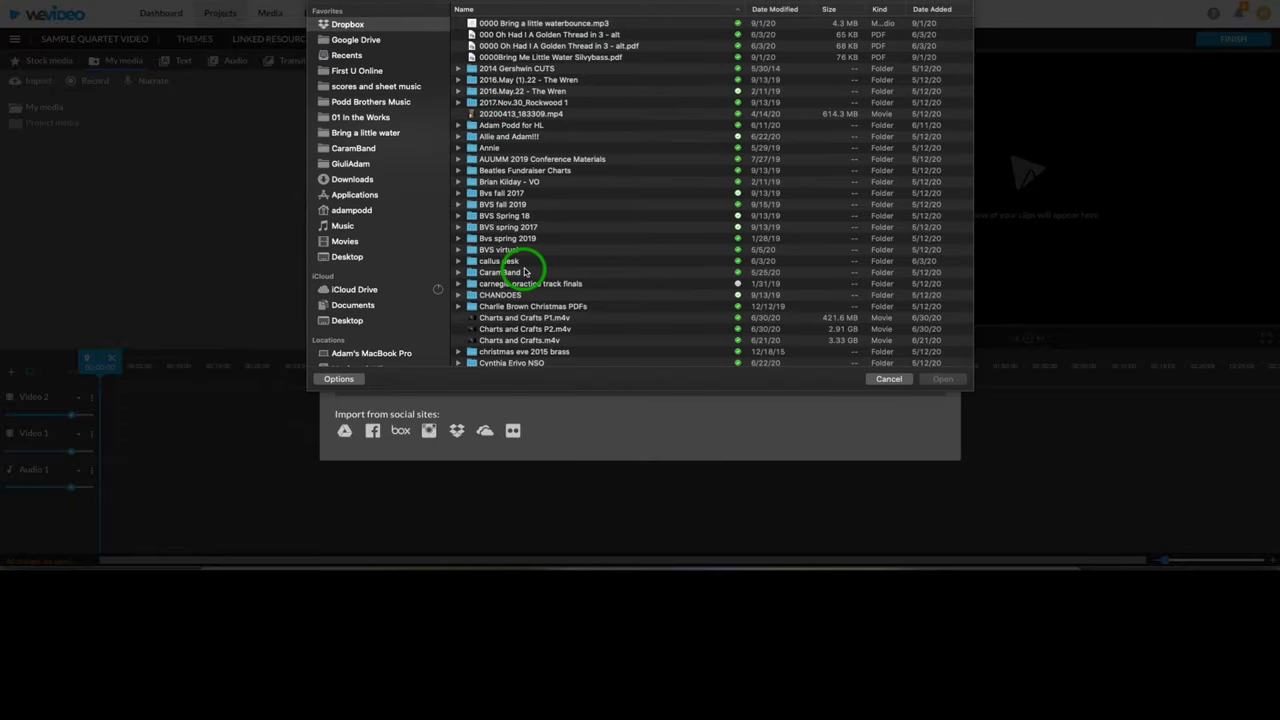
pyautogui.scroll(-5, 525, 272)
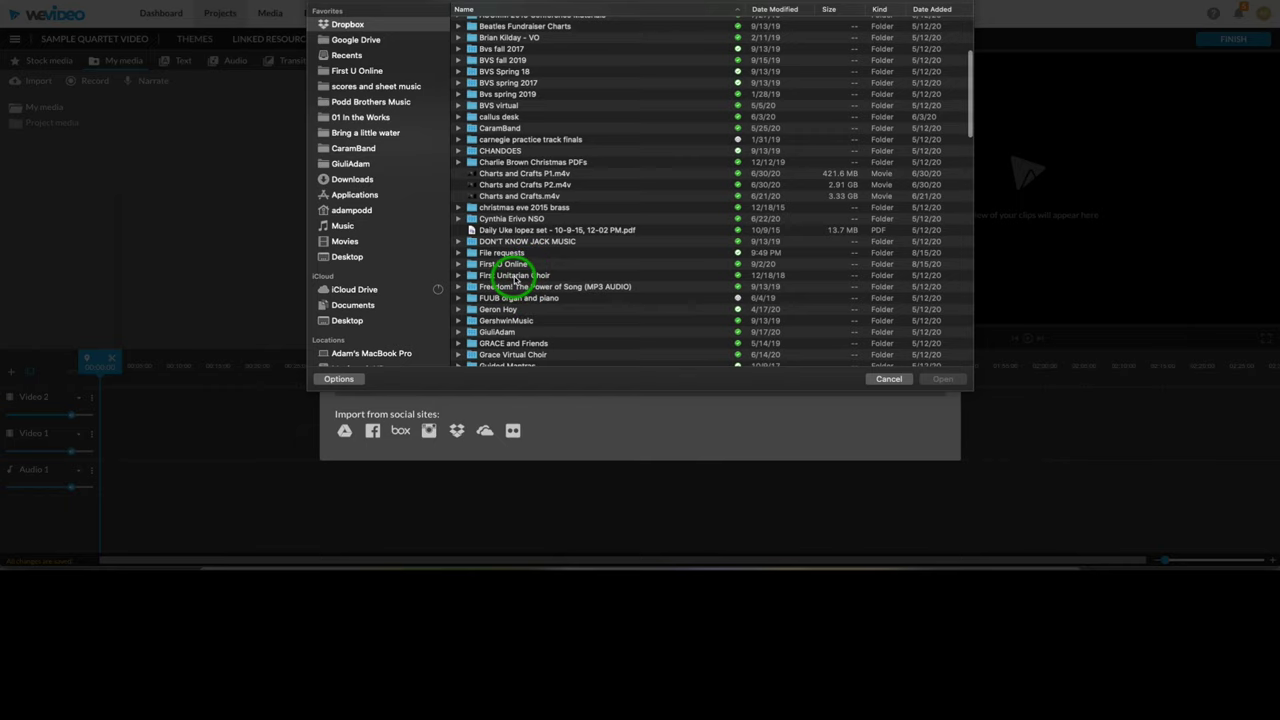
pyautogui.doubleClick(497, 253)
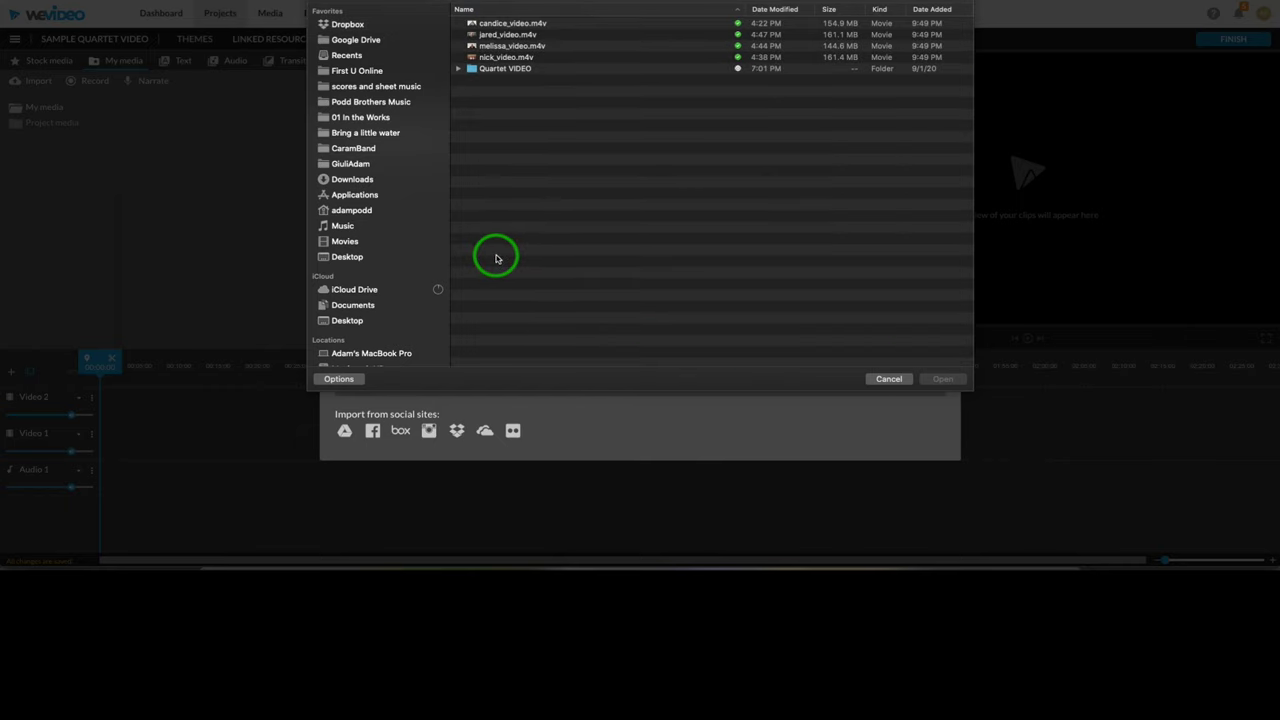
pyautogui.click(512, 23)
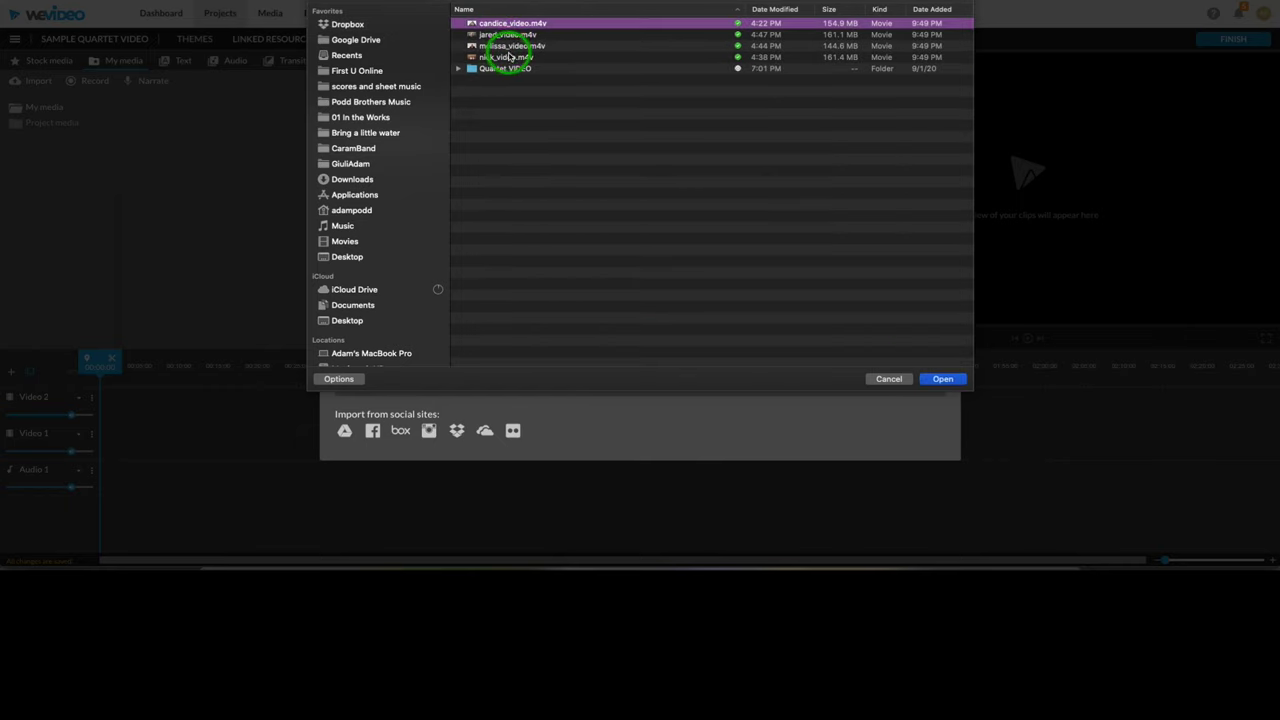
pyautogui.keyDown('shift'); pyautogui.click(510, 57); pyautogui.keyUp('shift')
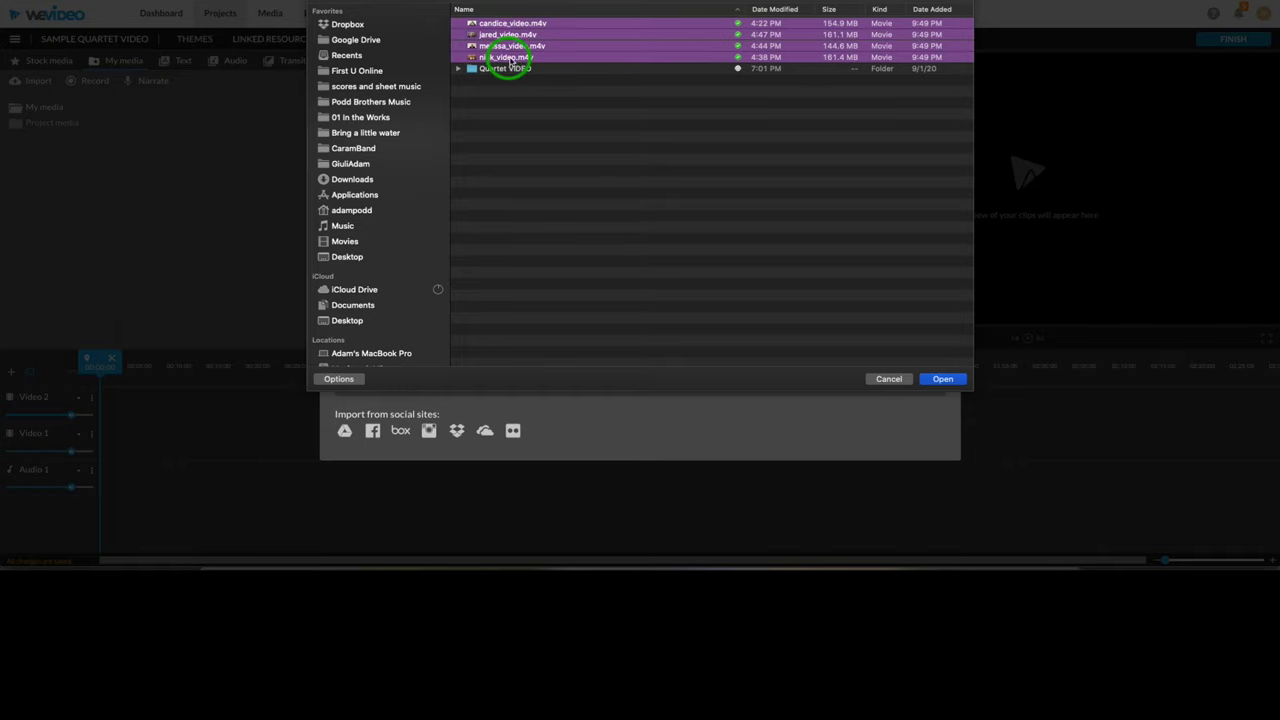
pyautogui.click(943, 380)
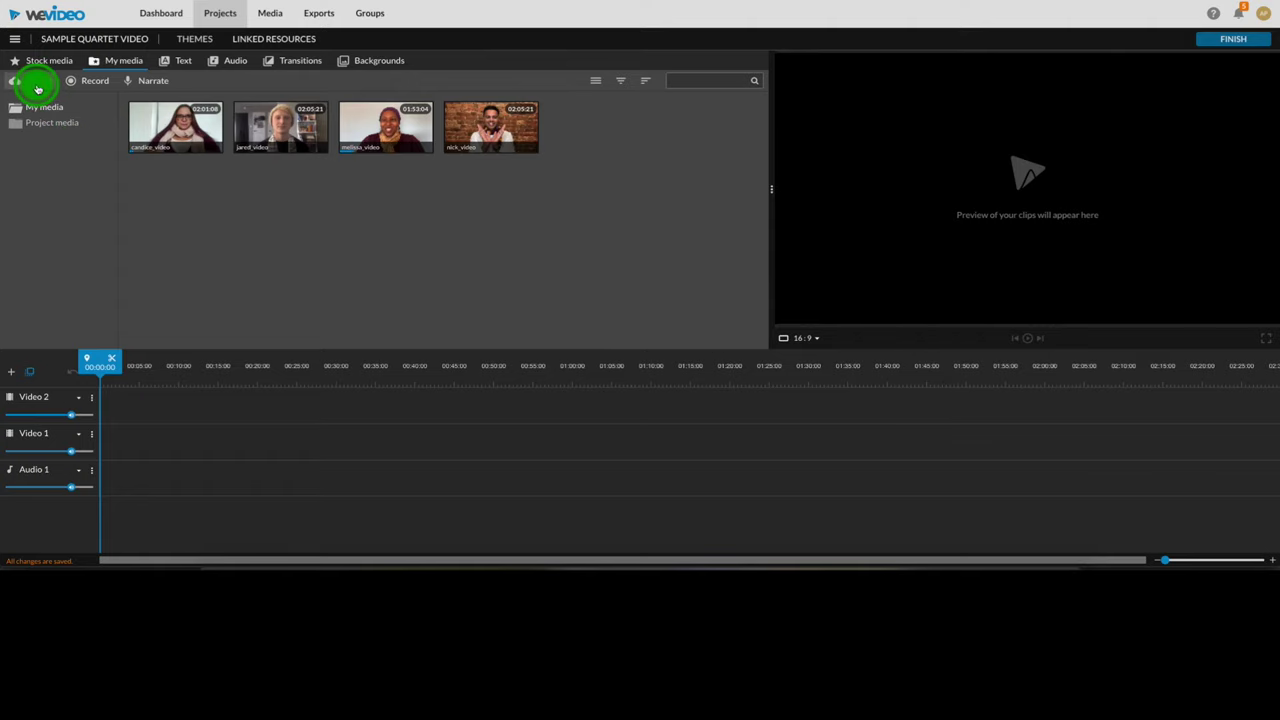
# Import the 'Tis the Season Sample ACCOMP' mp3 from Downloads.
pyautogui.click(37, 89)
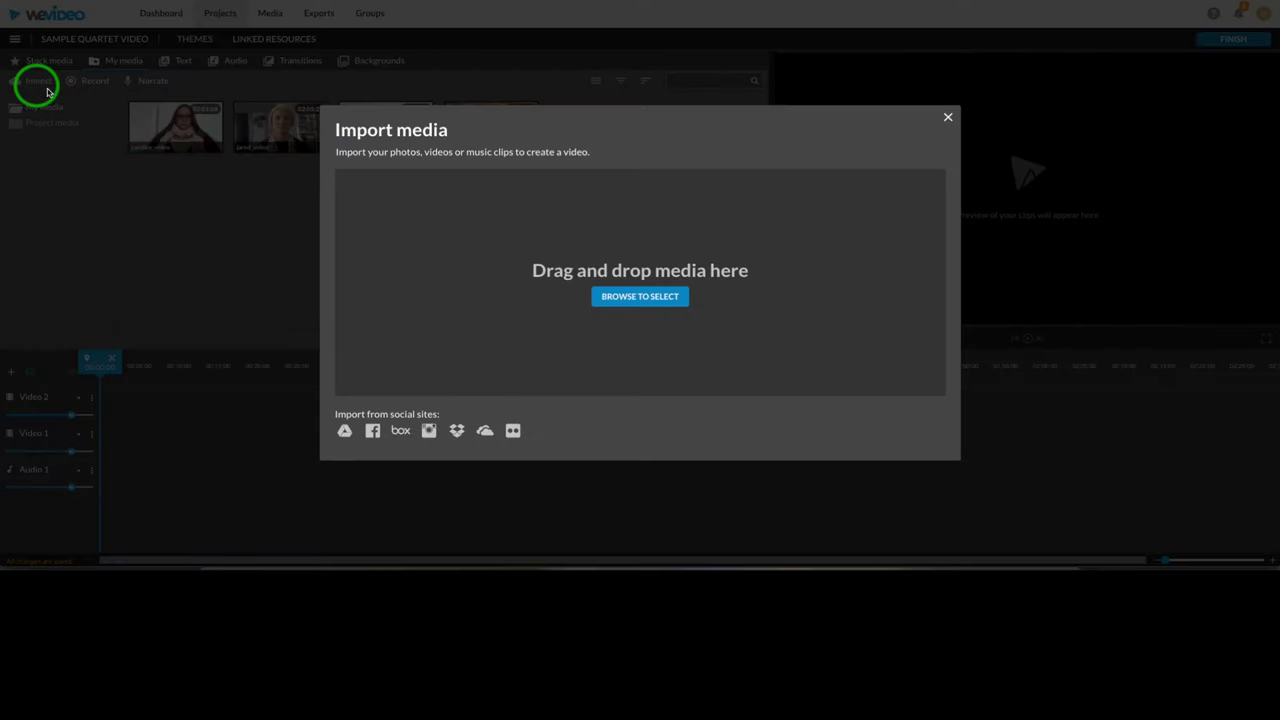
pyautogui.click(672, 297)
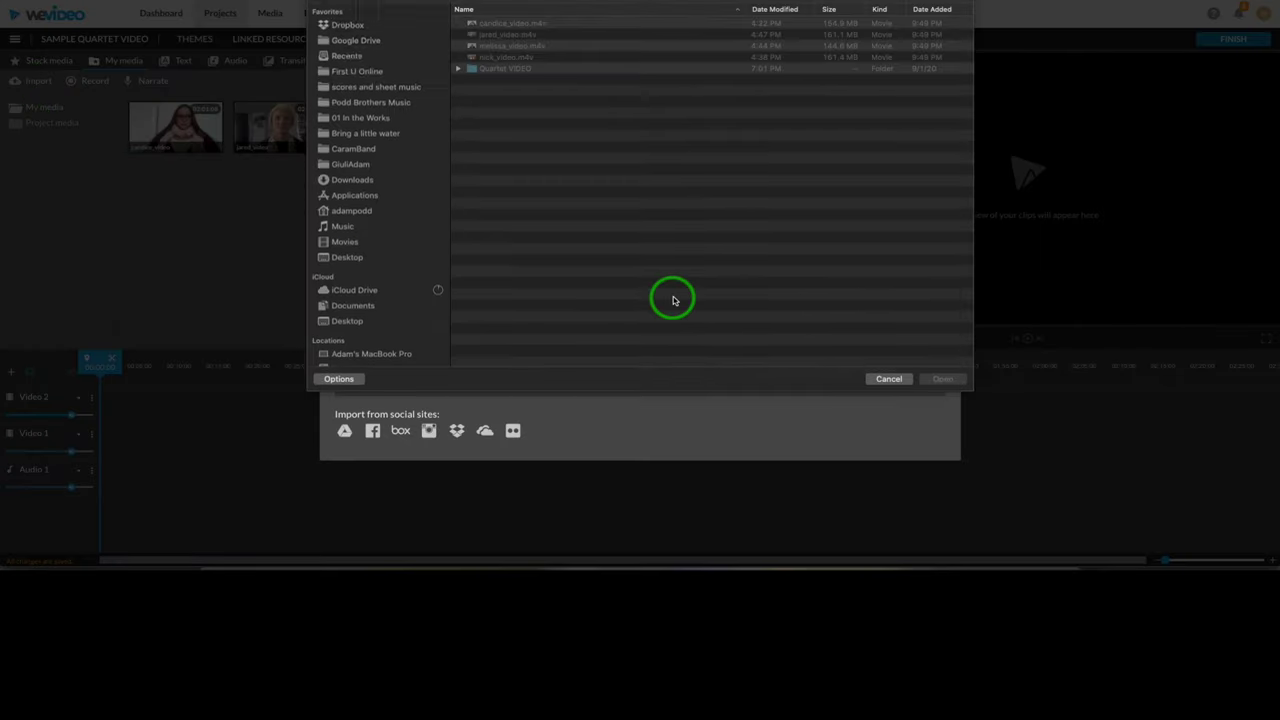
pyautogui.click(350, 182)
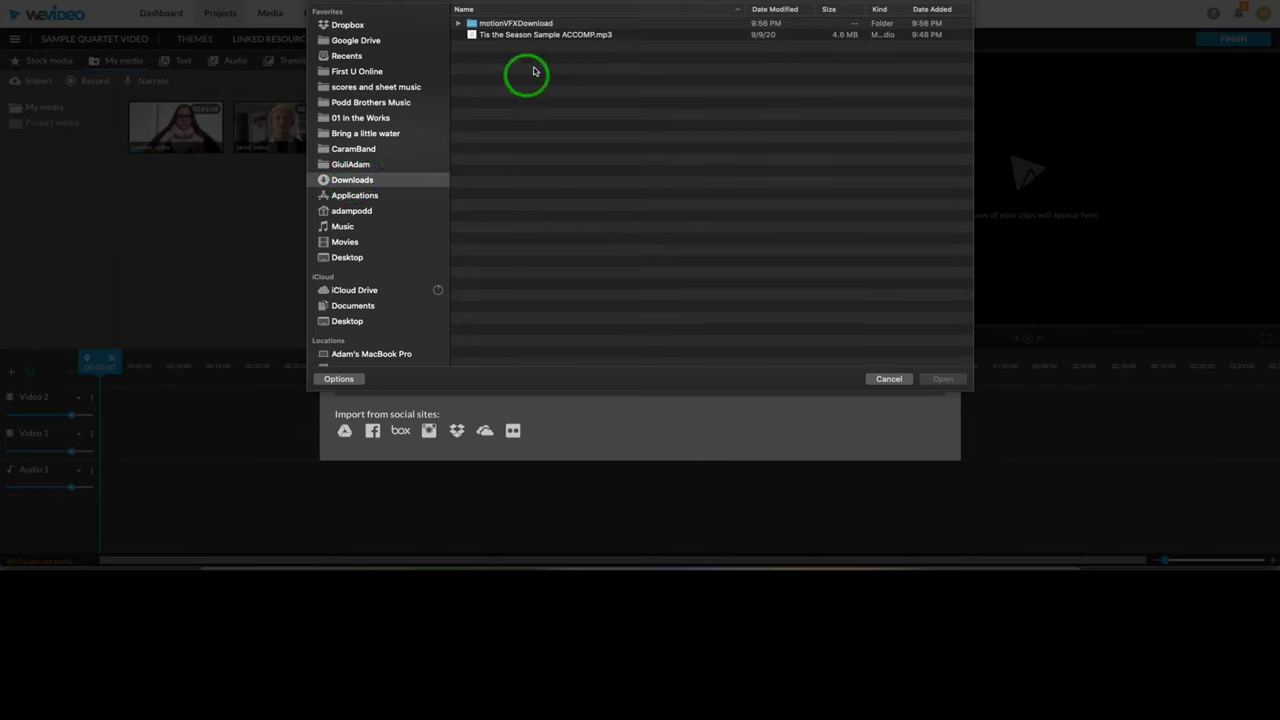
pyautogui.click(546, 36)
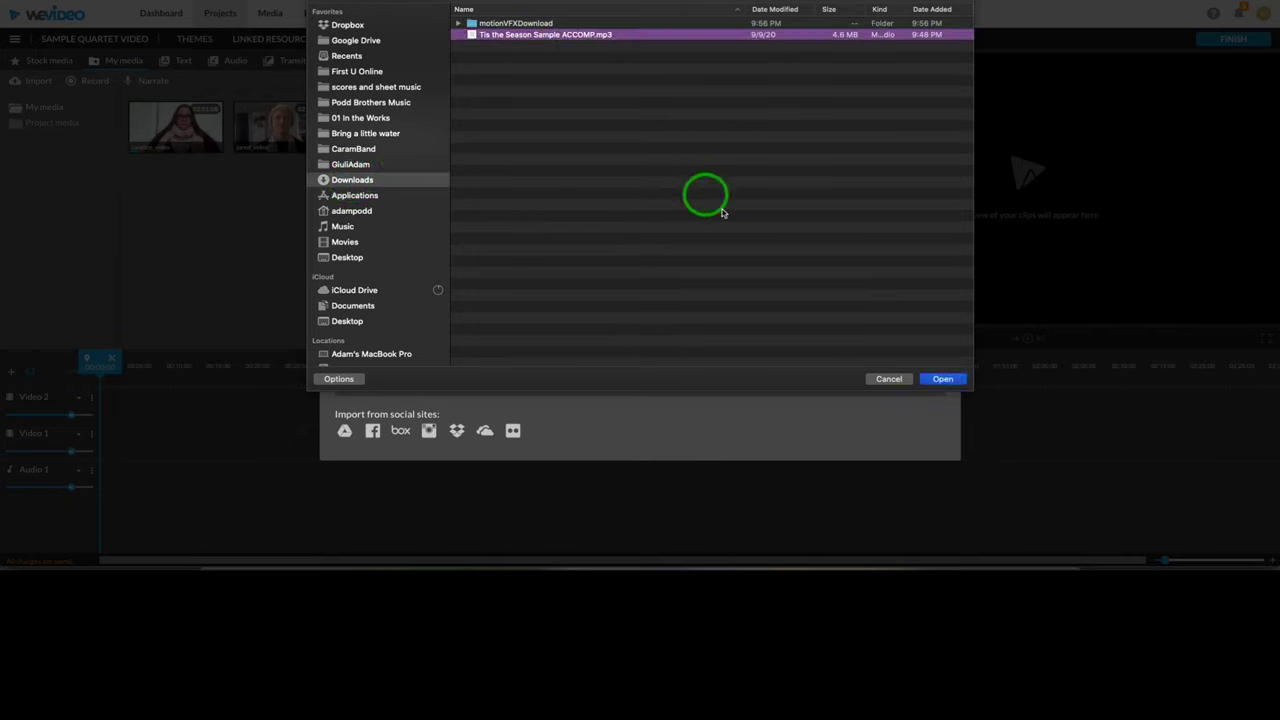
pyautogui.click(943, 380)
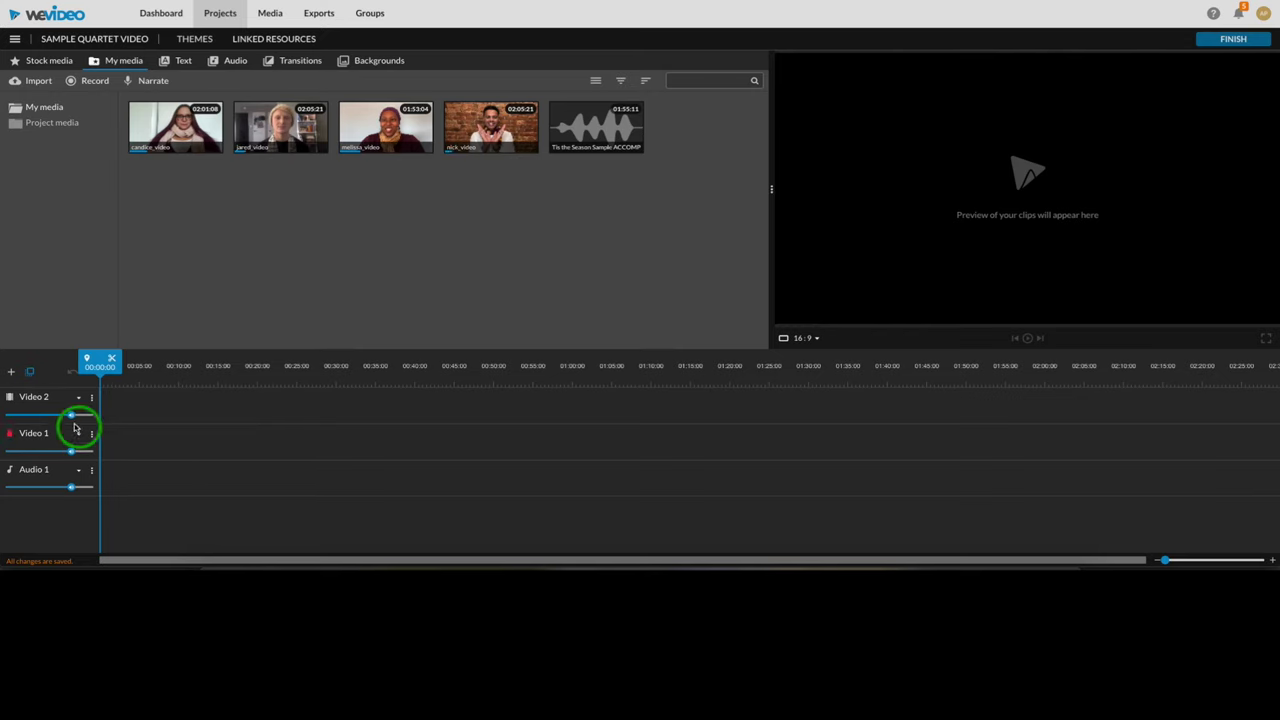
# Add two more video tracks, Video 3 and Video 4, to the timeline.
pyautogui.click(12, 372)
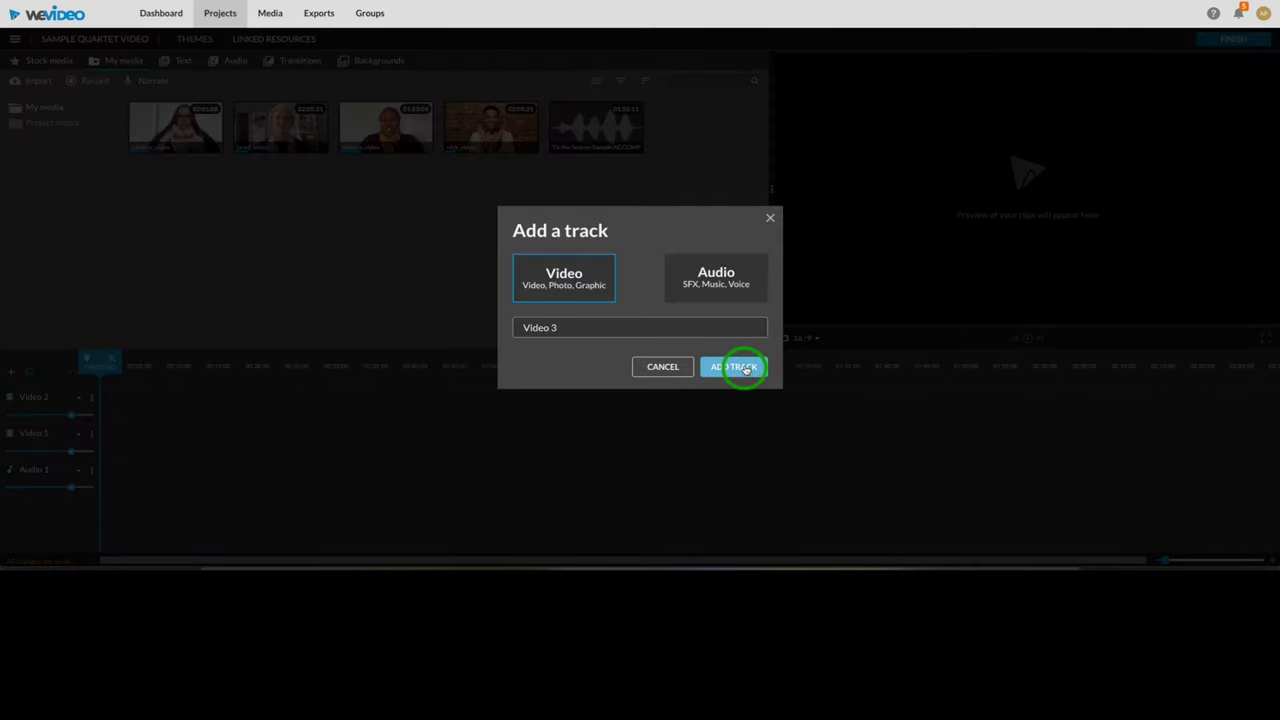
pyautogui.click(745, 368)
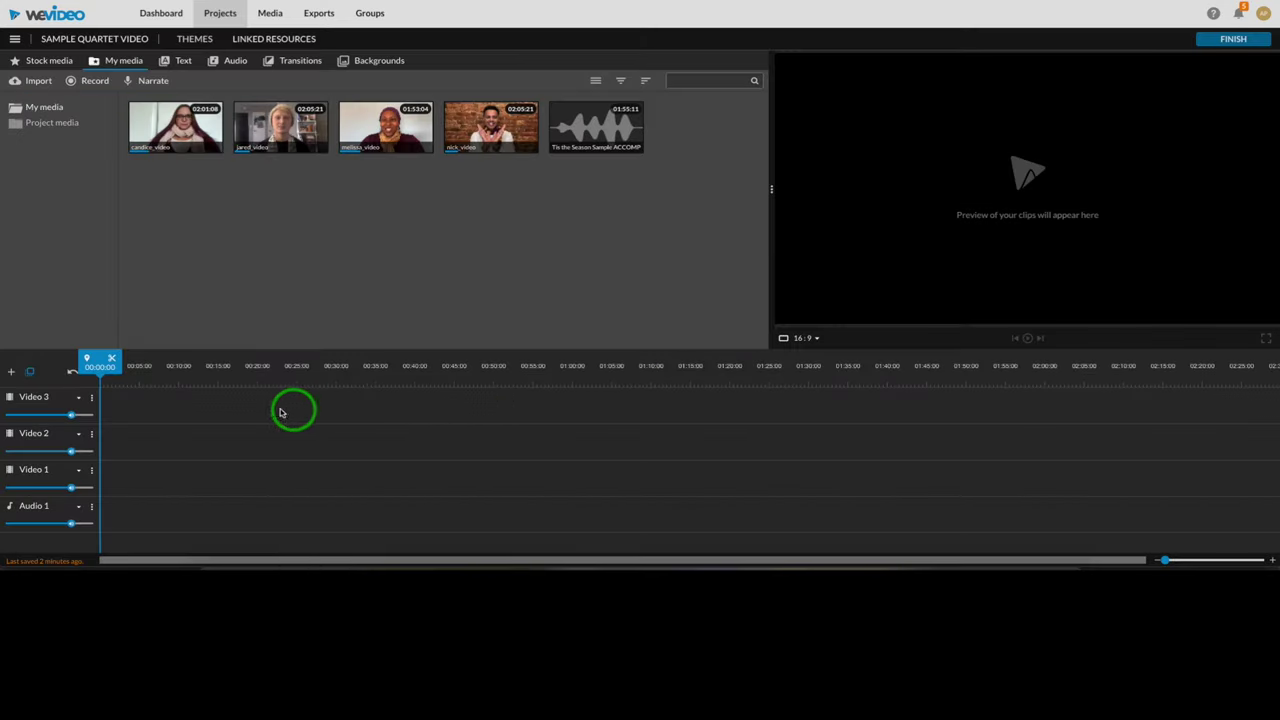
pyautogui.click(12, 373)
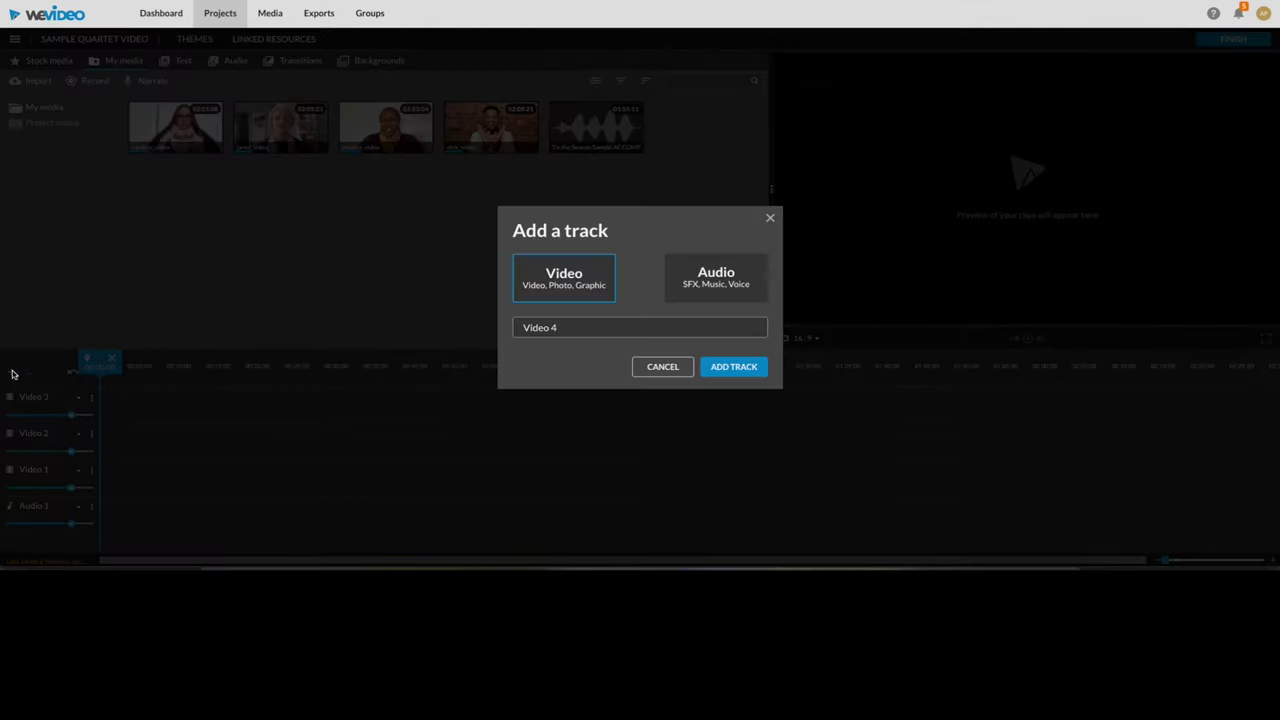
pyautogui.click(714, 368)
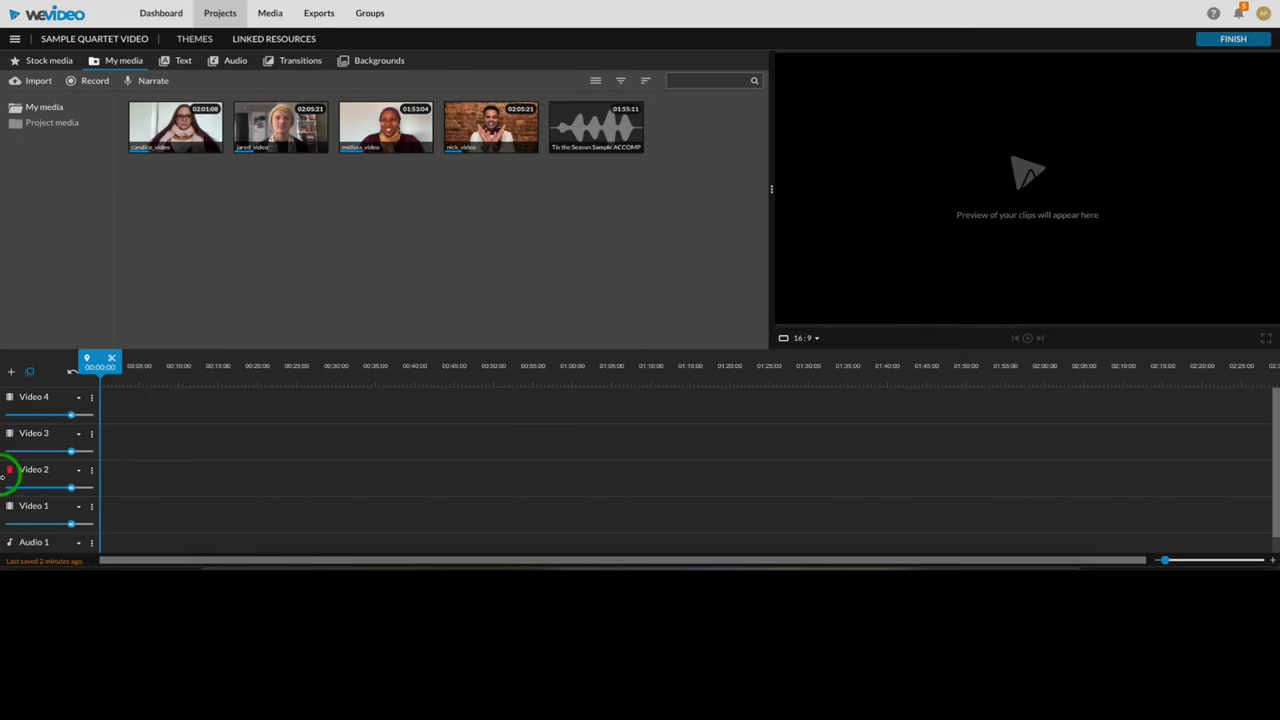
# Label each of the four video tracks with its singer's name.
pyautogui.click(34, 505)
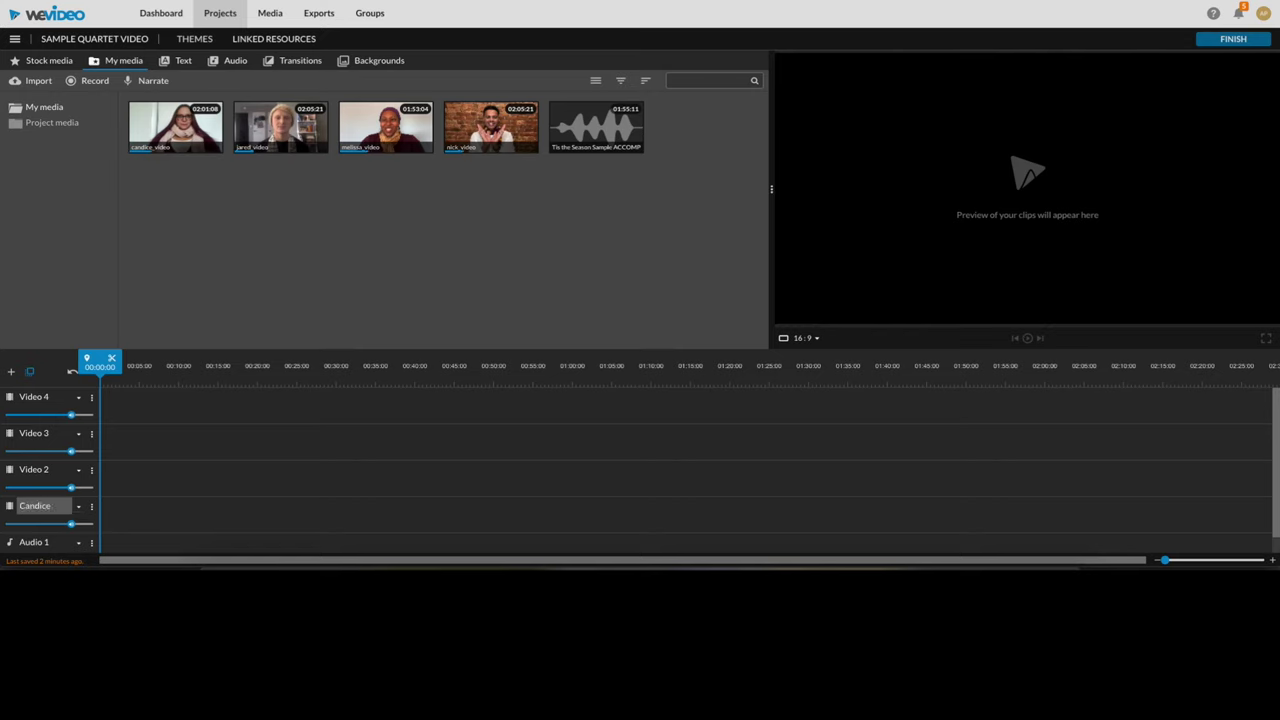
pyautogui.click(34, 469)
pyautogui.write('Melissa')
pyautogui.click(38, 434)
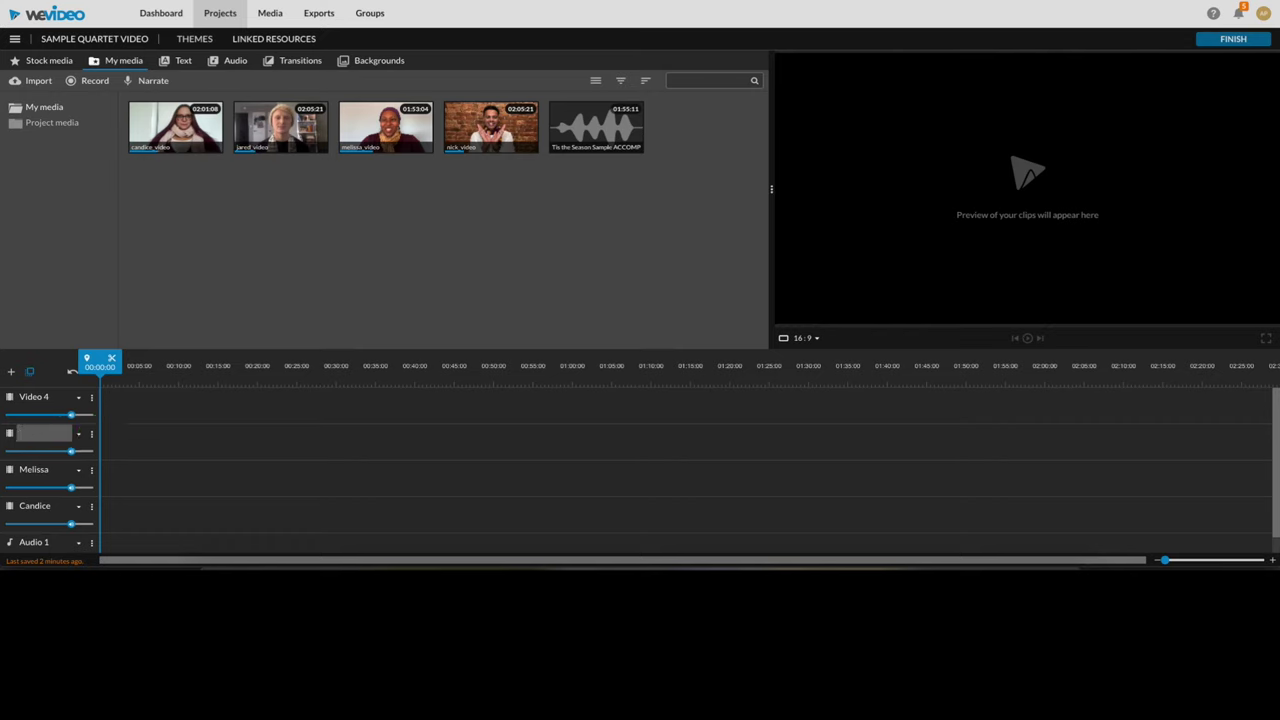
pyautogui.write('Nick')
pyautogui.click(55, 396)
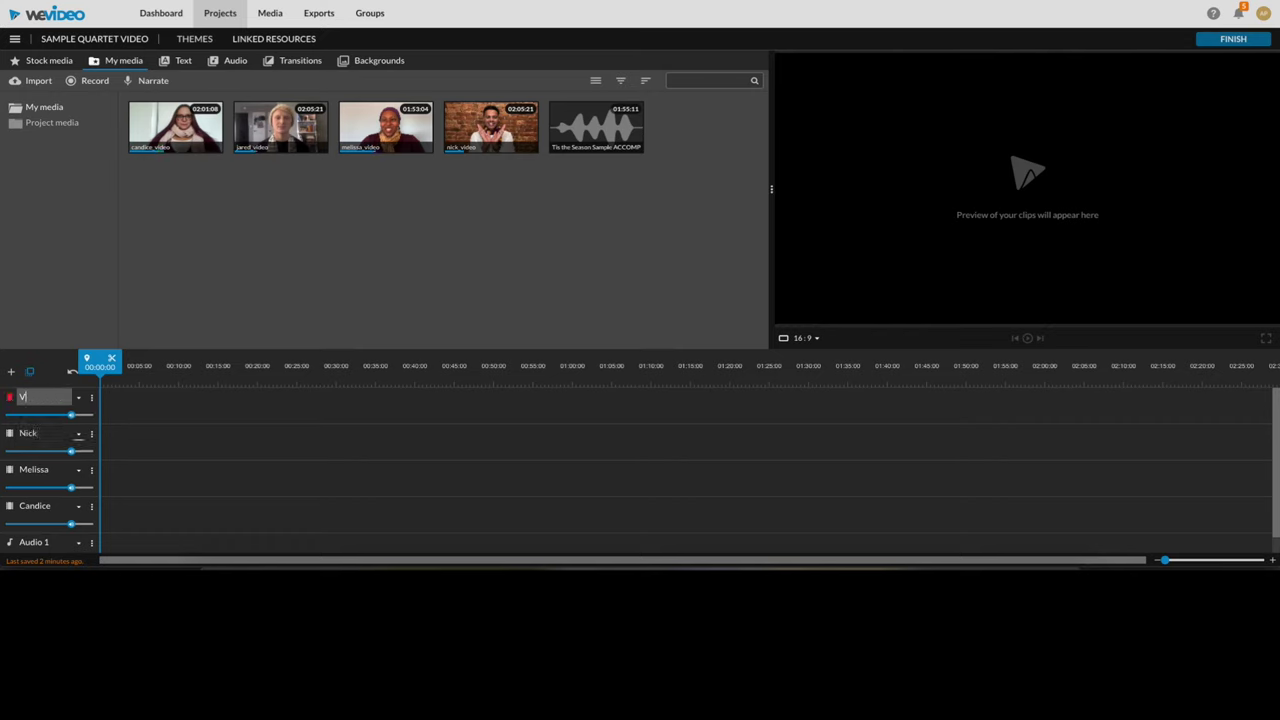
pyautogui.write('Jared')
pyautogui.click(223, 318)
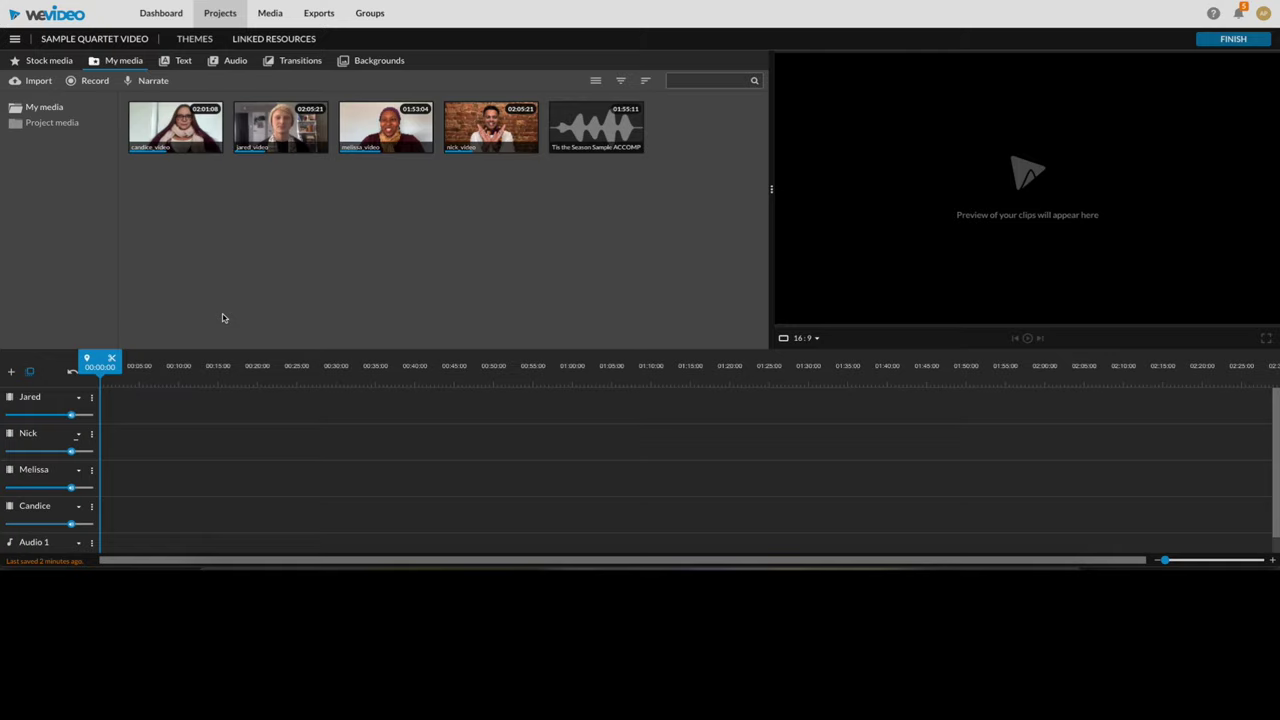
# Place the 'Tis the Season Sample ACCOMP' audio on Audio 1 at 00:00.
pyautogui.moveTo(596, 126); pyautogui.dragTo(498, 220)
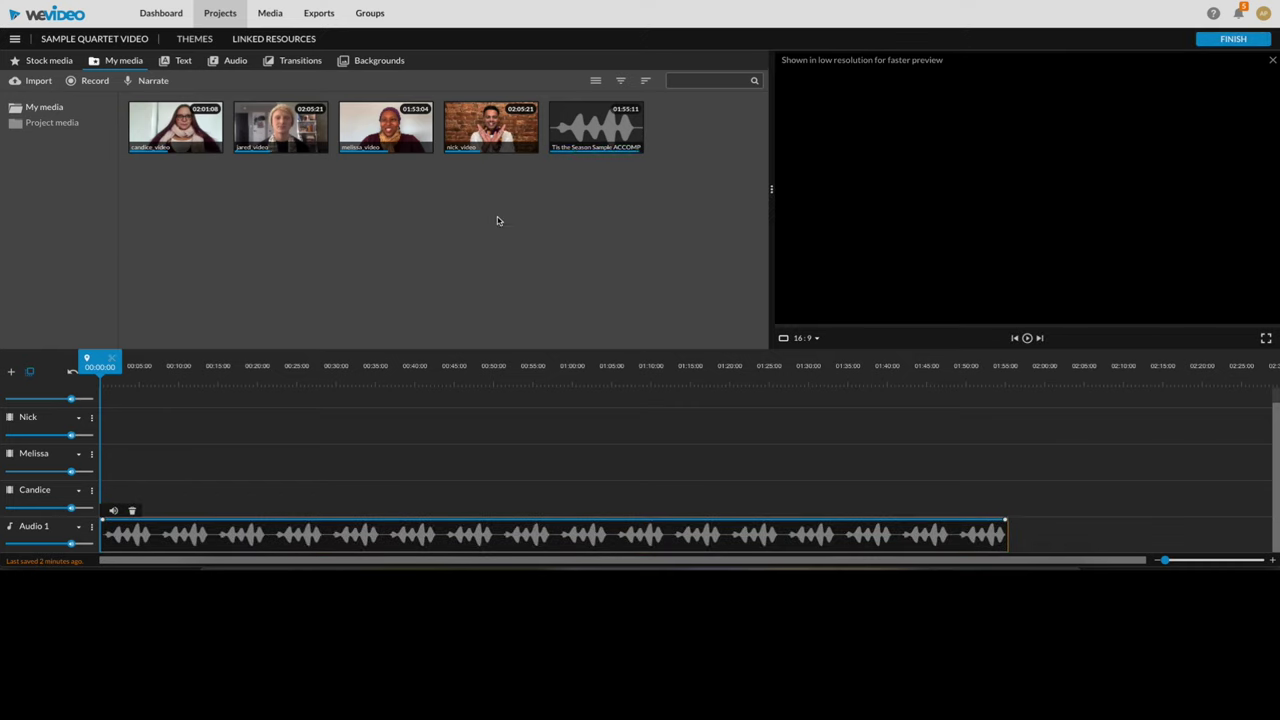
pyautogui.moveTo(497, 220)
pyautogui.mouseDown()
pyautogui.moveTo(157, 211)
pyautogui.moveTo(131, 166)
pyautogui.moveTo(139, 153)
pyautogui.moveTo(163, 157)
pyautogui.mouseUp()
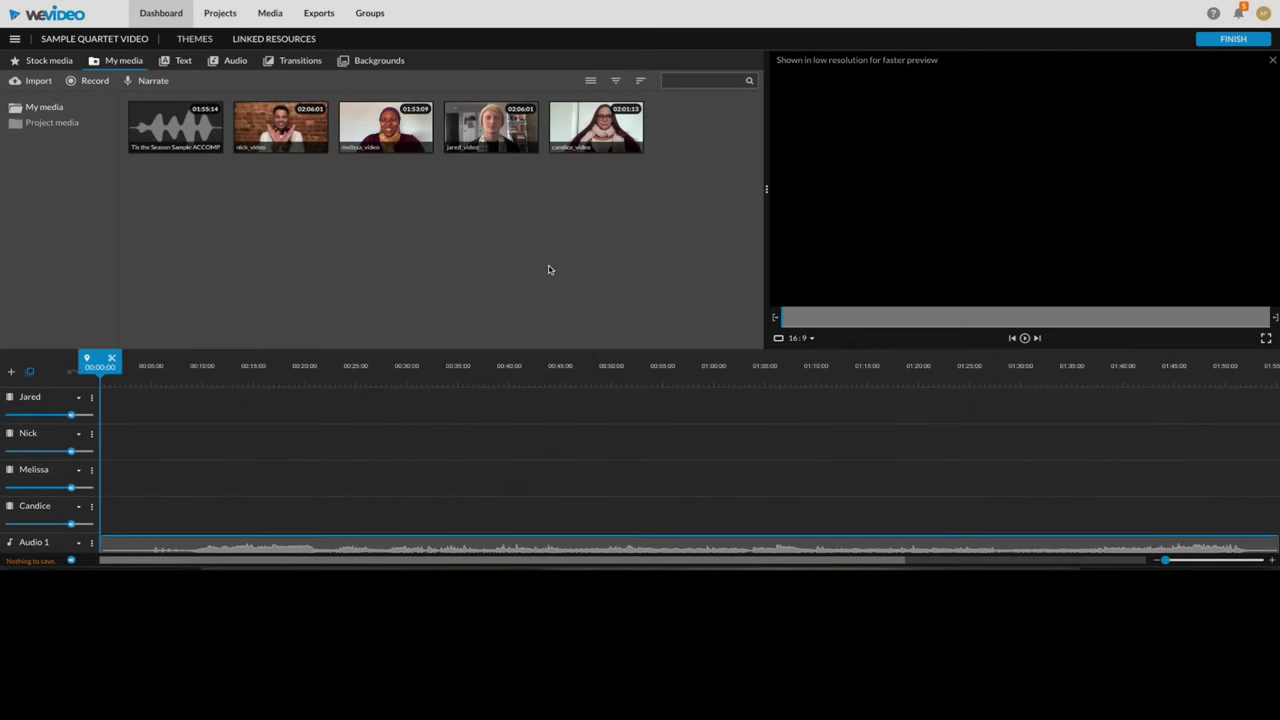
# Drop the scarf-wearing singer's clip on her track at the start, then zoom and enlarge the timeline.
pyautogui.click(593, 120)
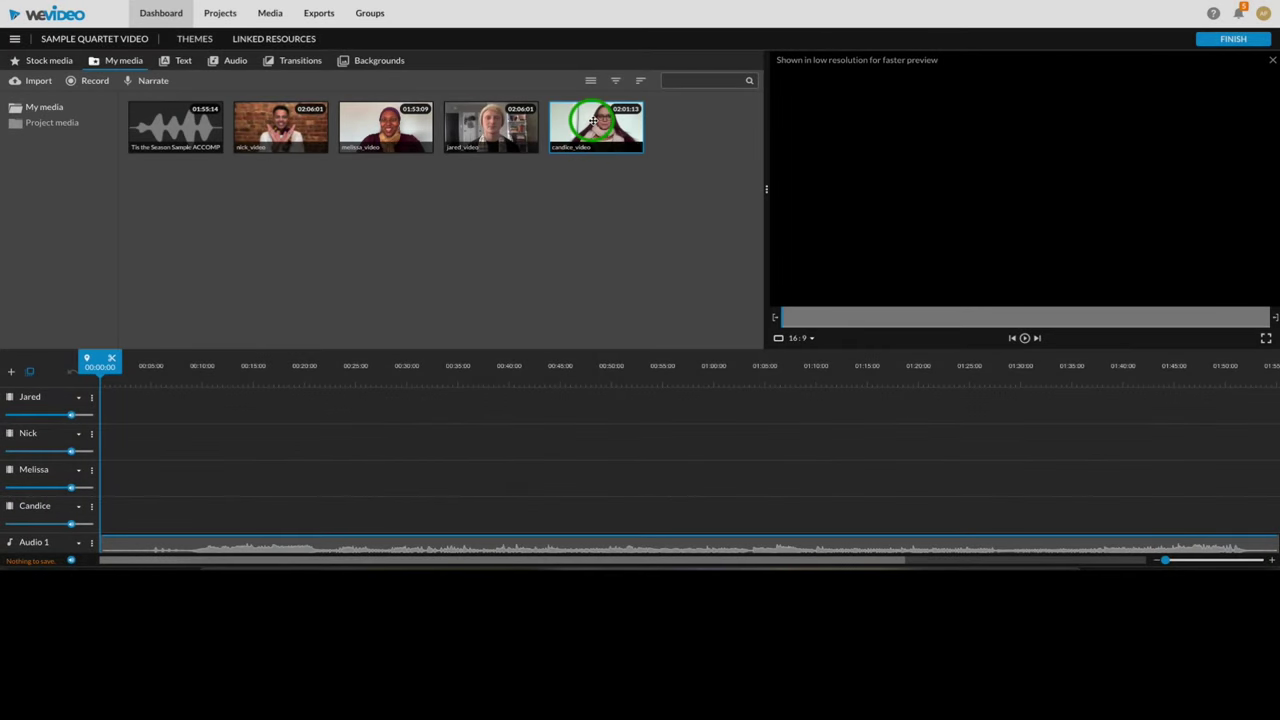
pyautogui.moveTo(593, 120); pyautogui.dragTo(104, 514)
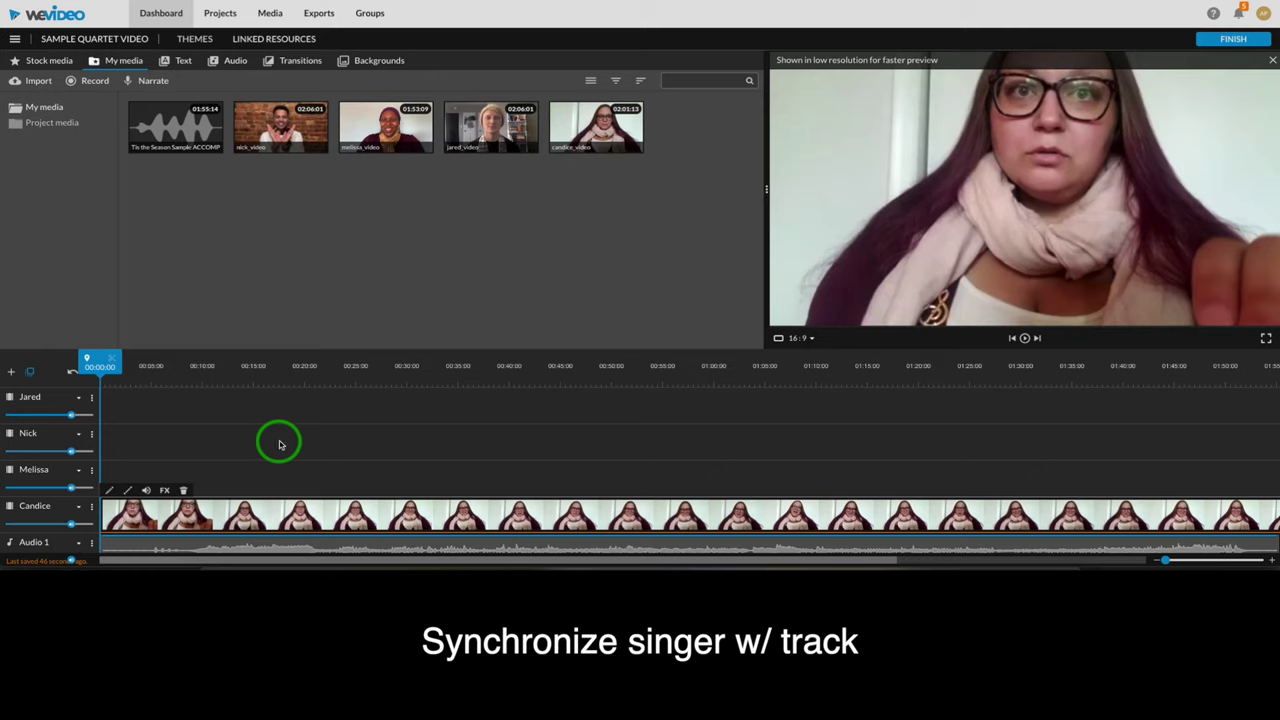
pyautogui.click(145, 492)
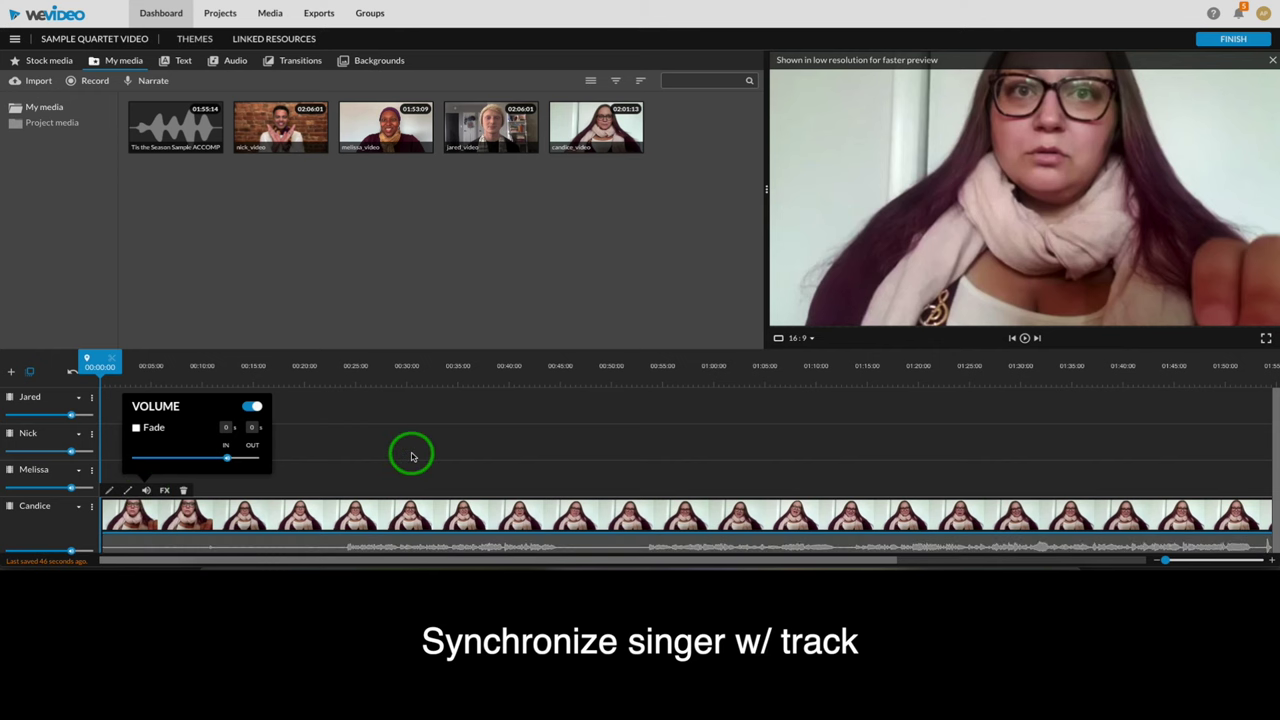
pyautogui.scroll(-1, 411, 455)
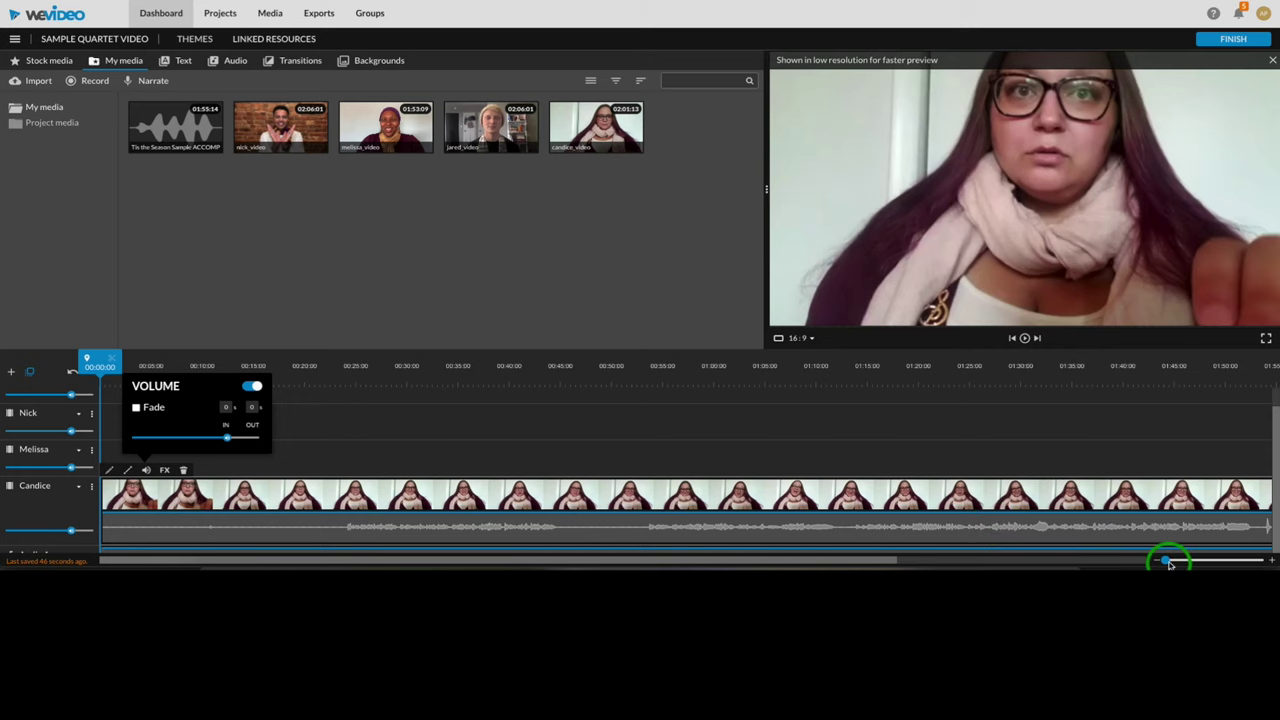
pyautogui.moveTo(1167, 560); pyautogui.dragTo(1170, 560)
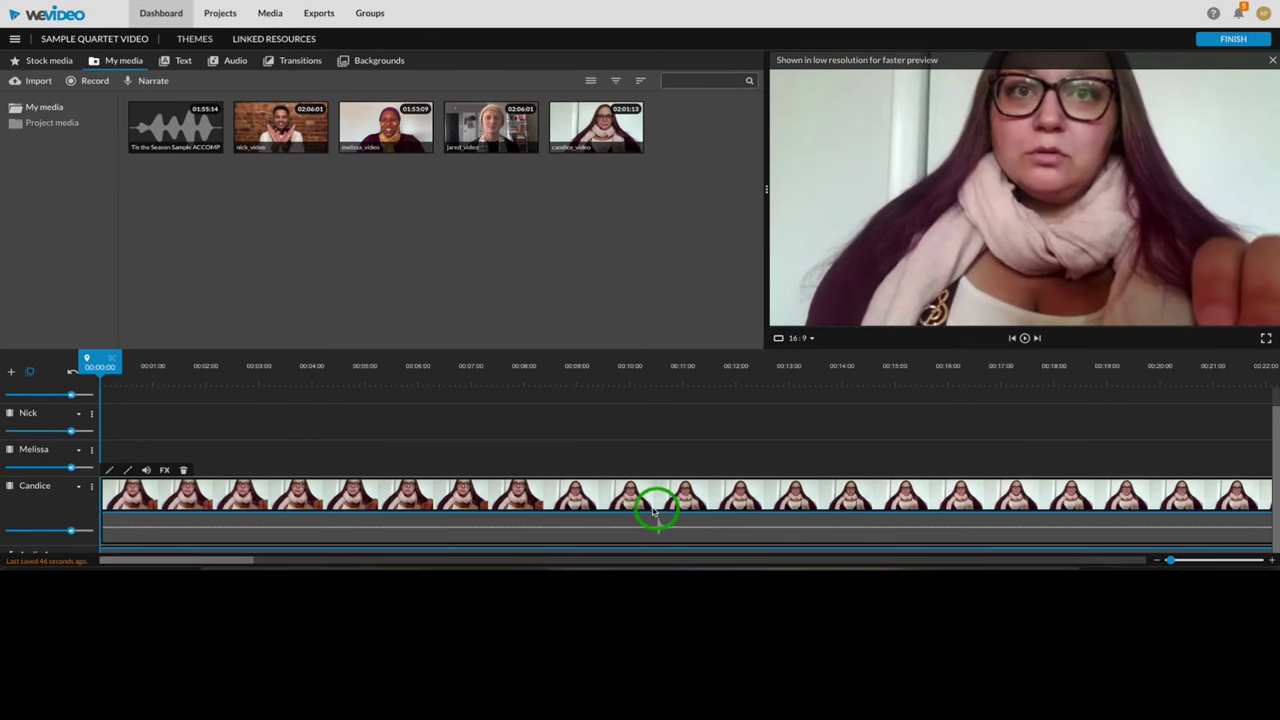
pyautogui.moveTo(760, 191); pyautogui.dragTo(864, 201)
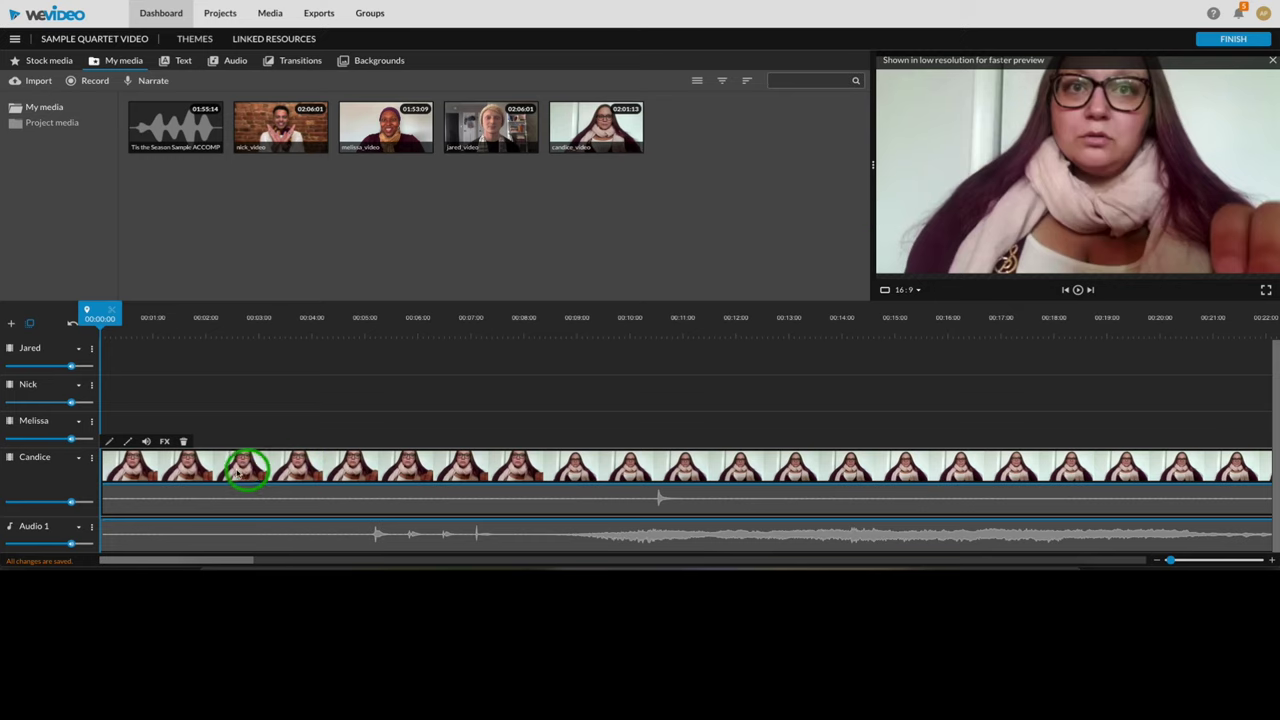
# Move her clip to start about 00:06 and play from about 00:03 to check sync.
pyautogui.moveTo(102, 472); pyautogui.dragTo(613, 492)
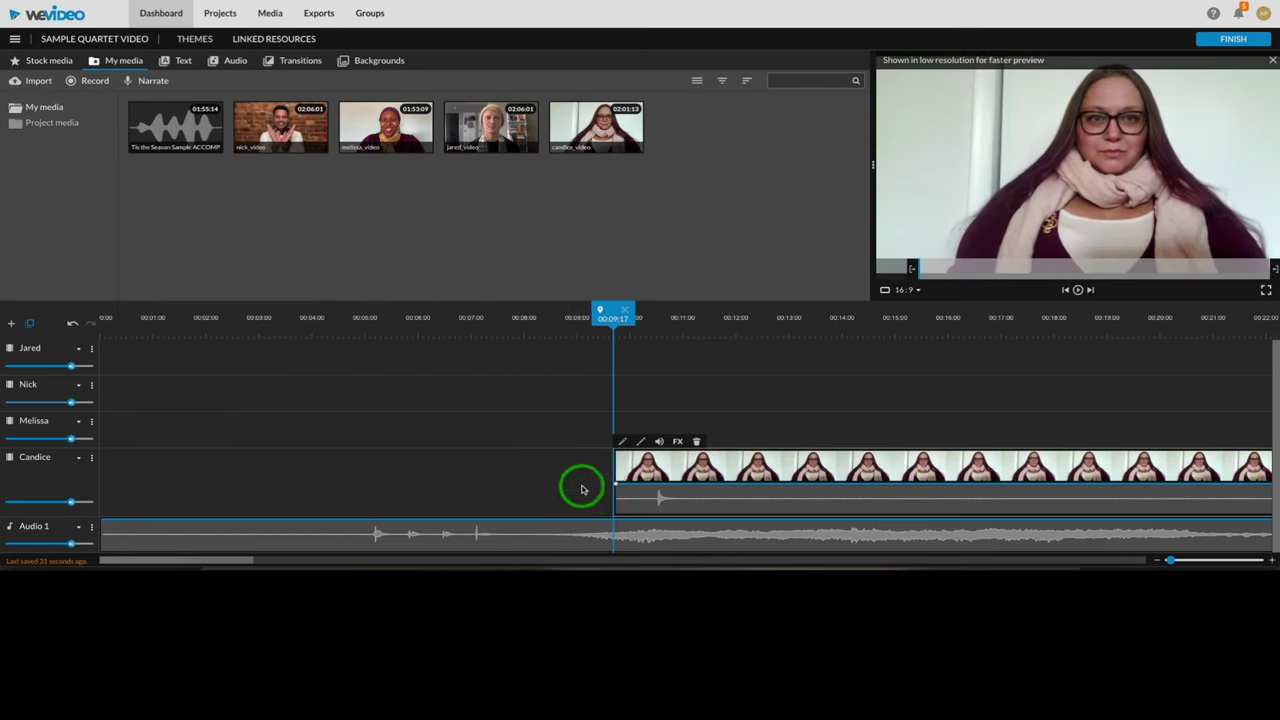
pyautogui.moveTo(816, 471); pyautogui.dragTo(647, 468)
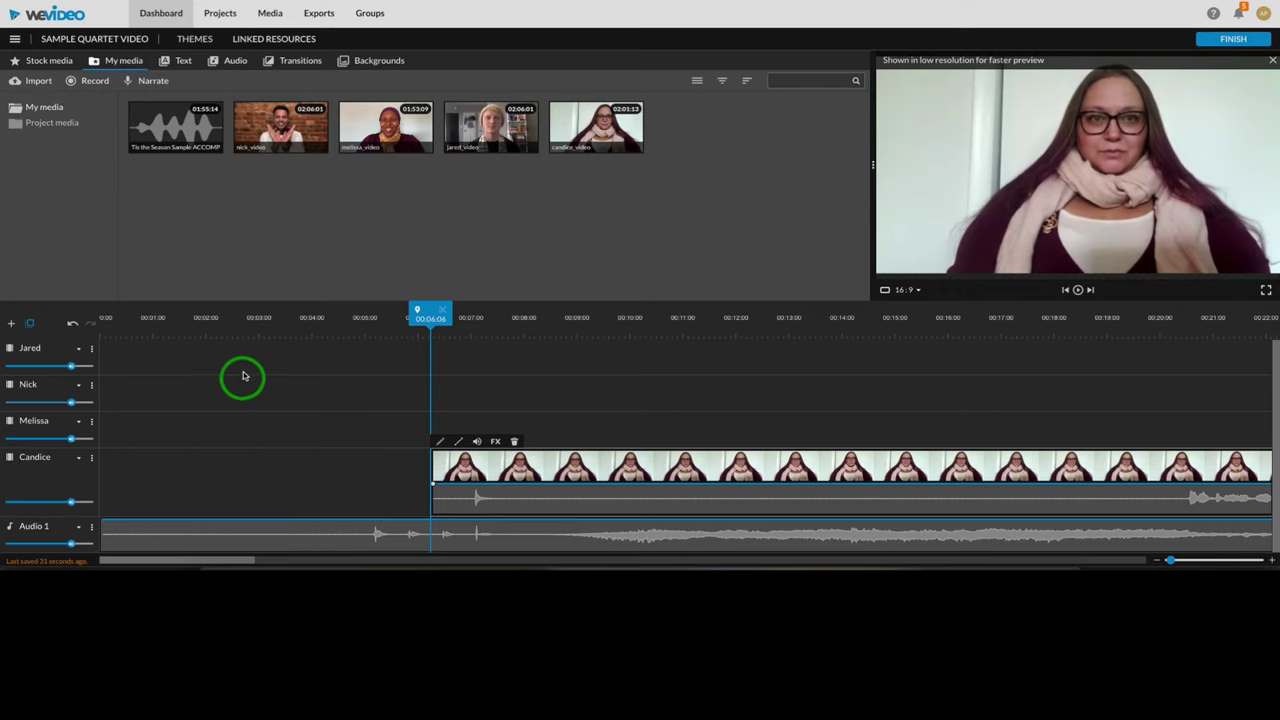
pyautogui.click(292, 318)
pyautogui.press('space')
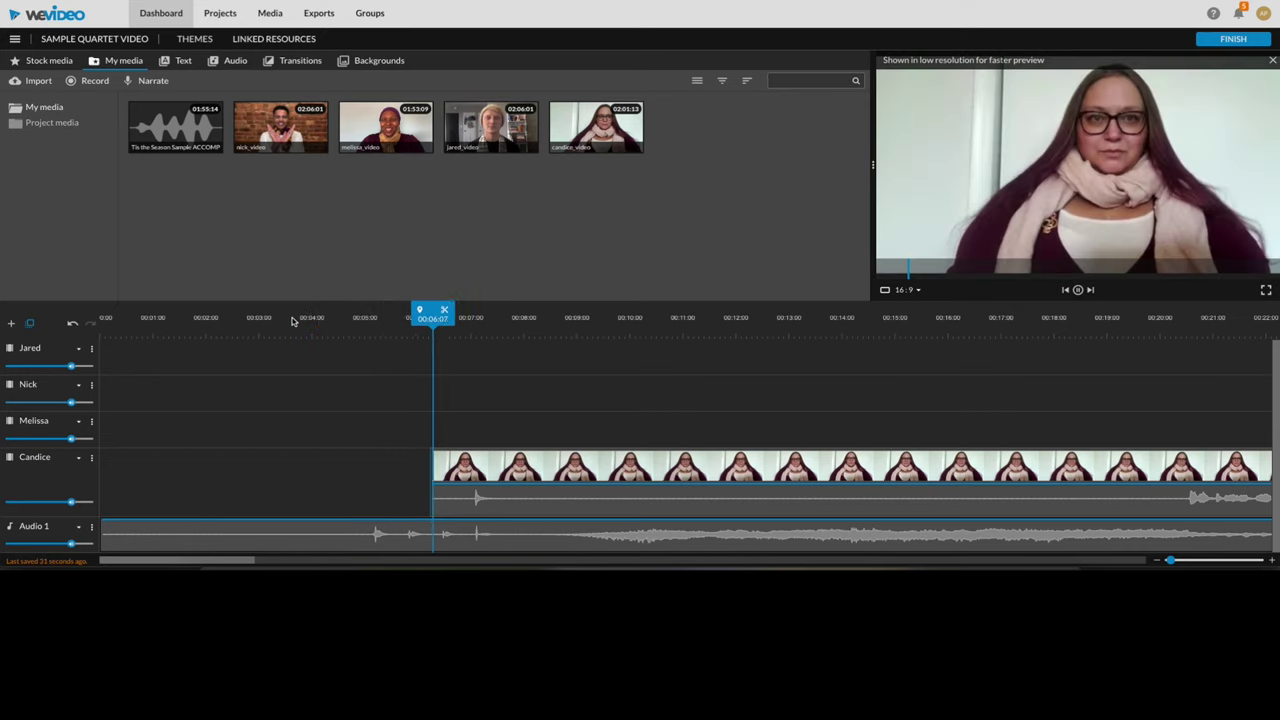
pyautogui.press('space')
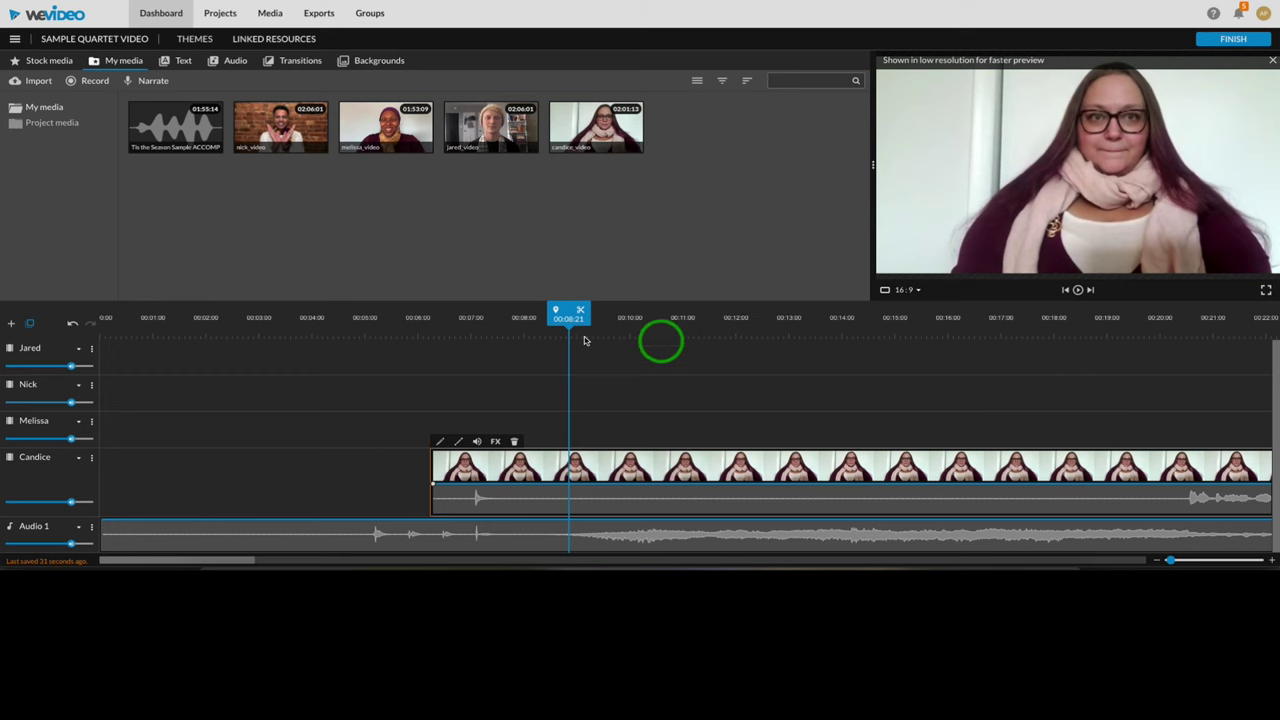
# Scroll the timeline and move the playhead forward to about 00:14.
pyautogui.hscroll(5, 768, 375)
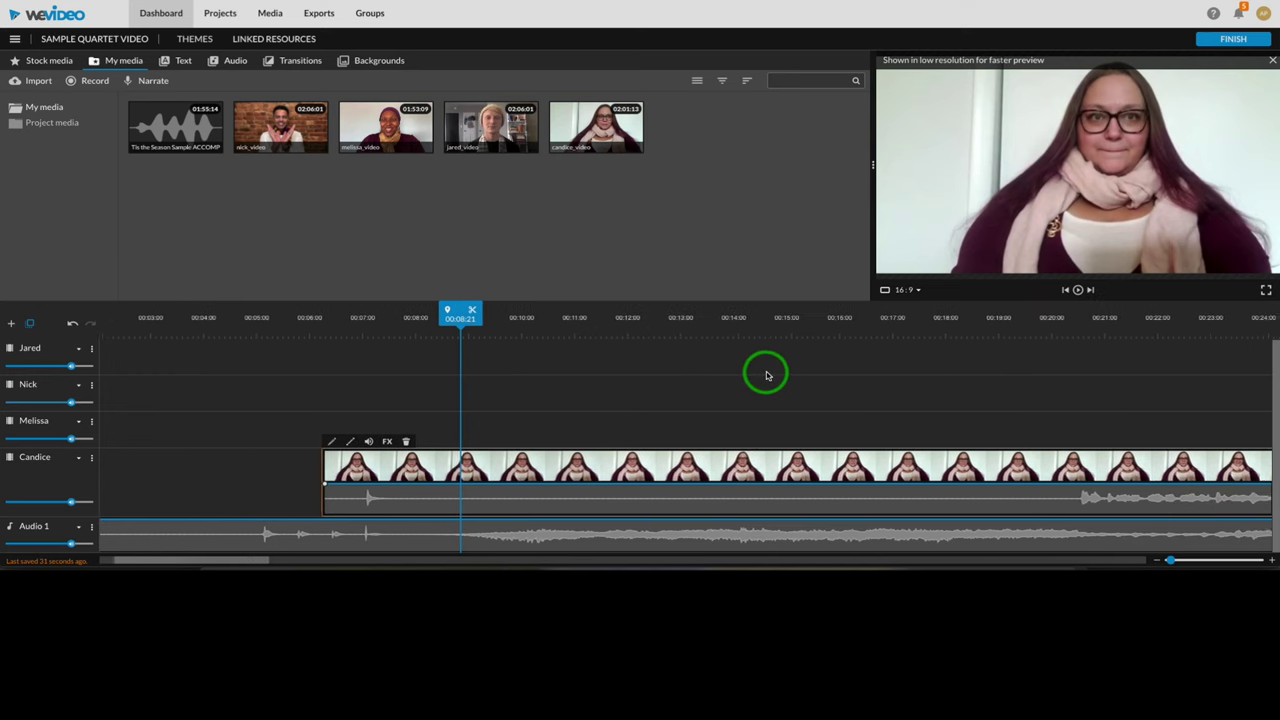
pyautogui.hscroll(1, 764, 375)
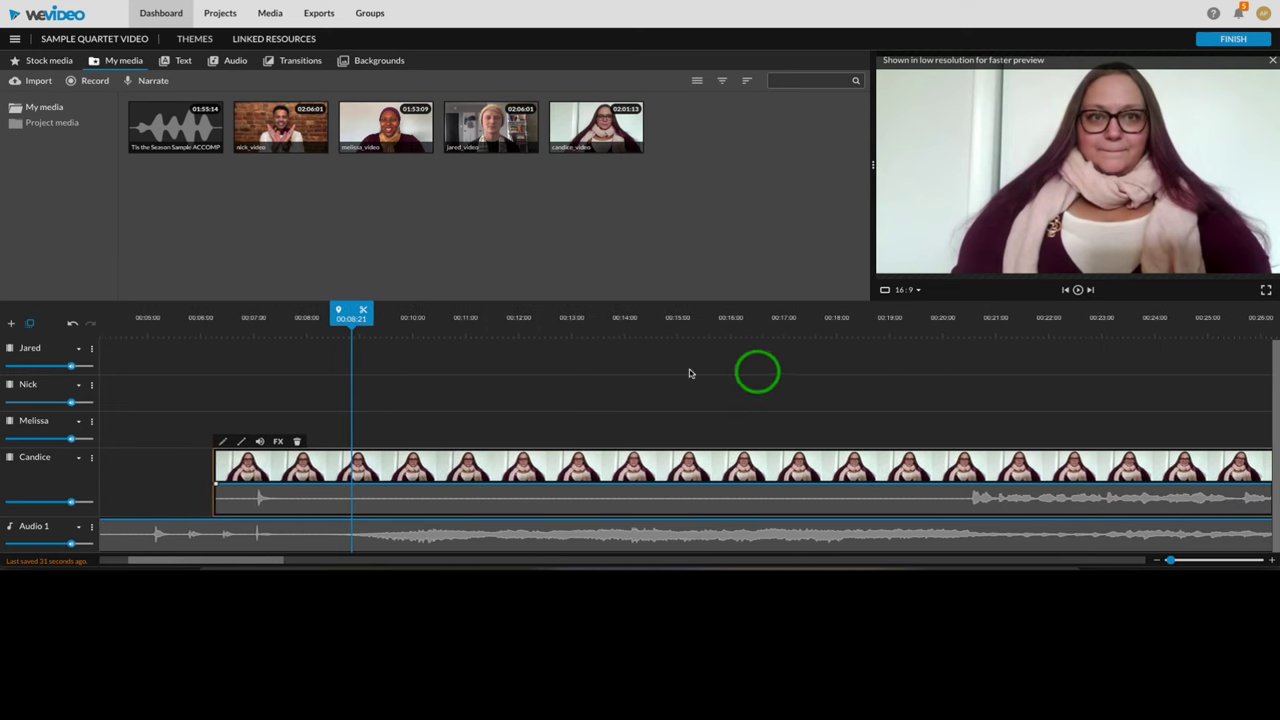
pyautogui.click(345, 317)
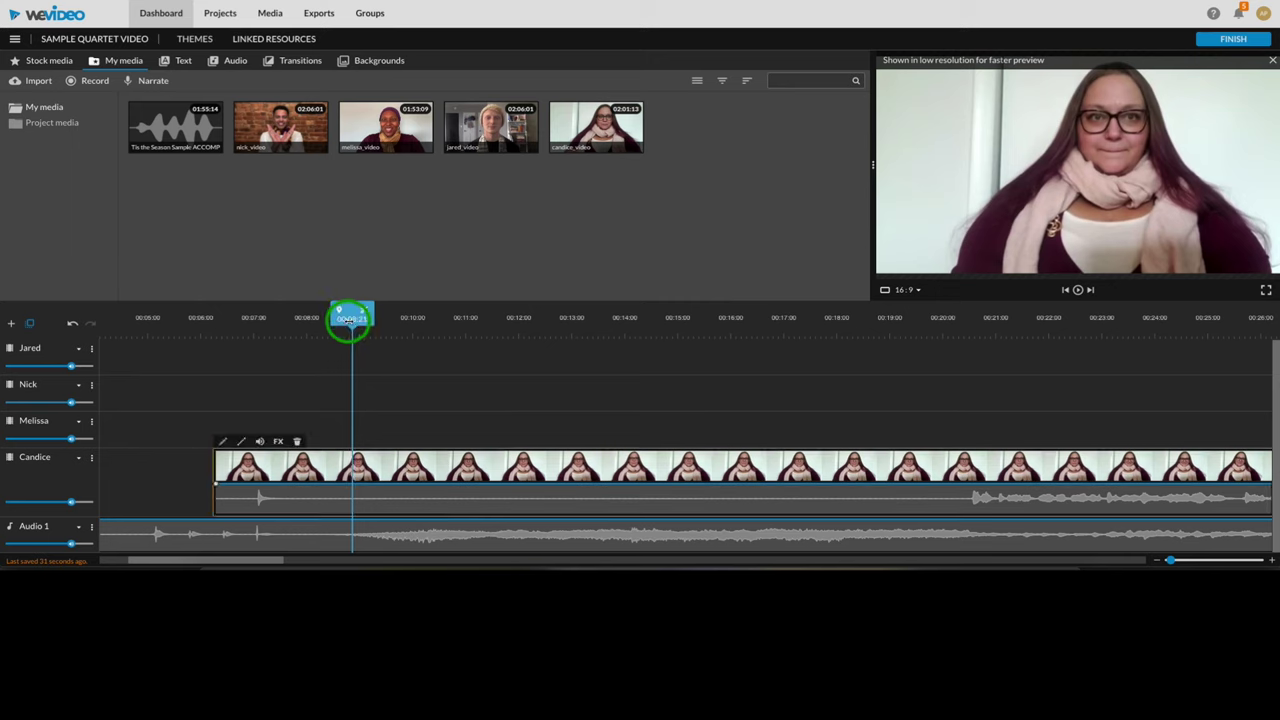
pyautogui.moveTo(350, 320); pyautogui.dragTo(950, 320)
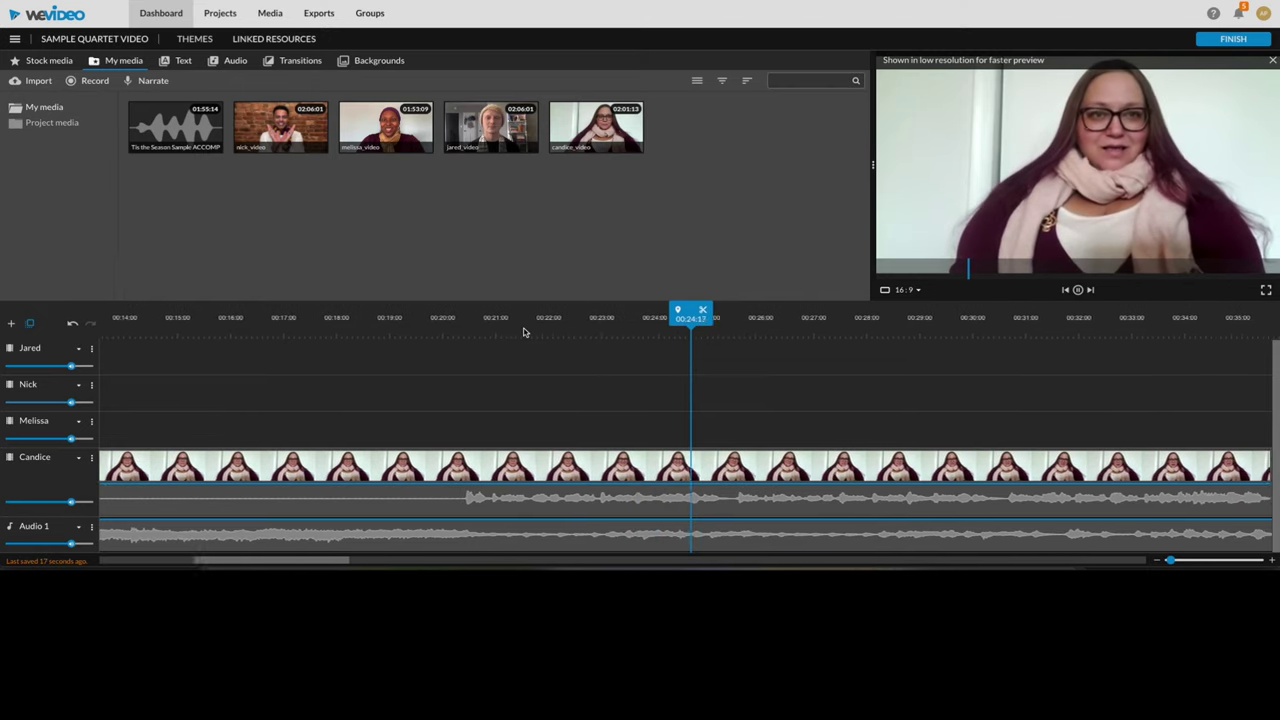
# Zoom the timeline to half-second steps and nudge her clip slightly to match the accompaniment.
pyautogui.press('space')
pyautogui.click(855, 431)
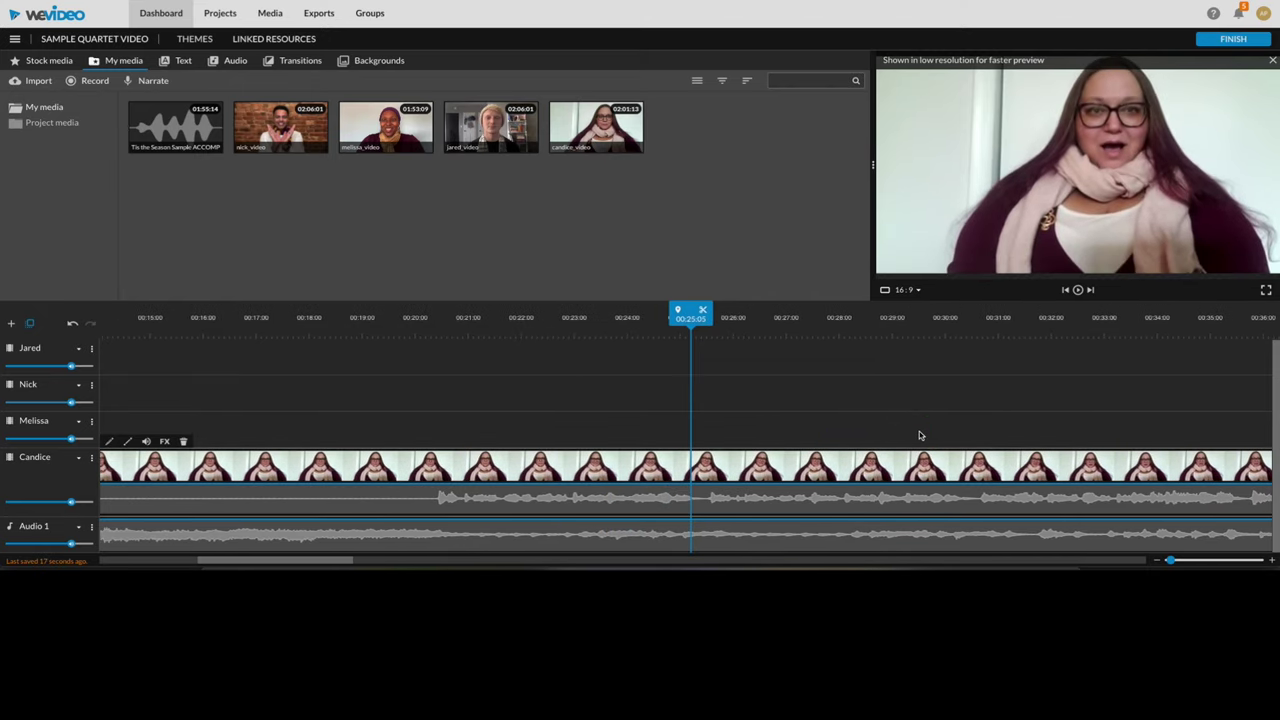
pyautogui.moveTo(1170, 560); pyautogui.dragTo(1194, 561)
pyautogui.moveTo(774, 463); pyautogui.dragTo(796, 466)
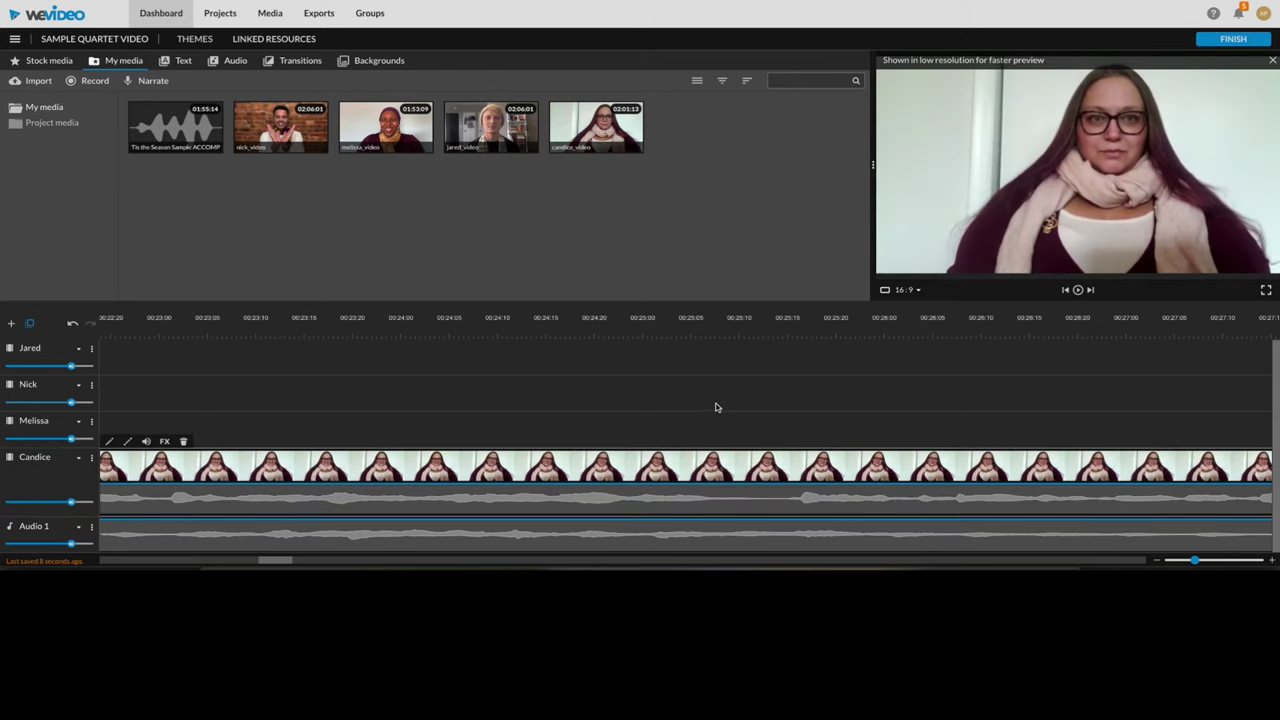
pyautogui.moveTo(614, 325); pyautogui.dragTo(592, 320)
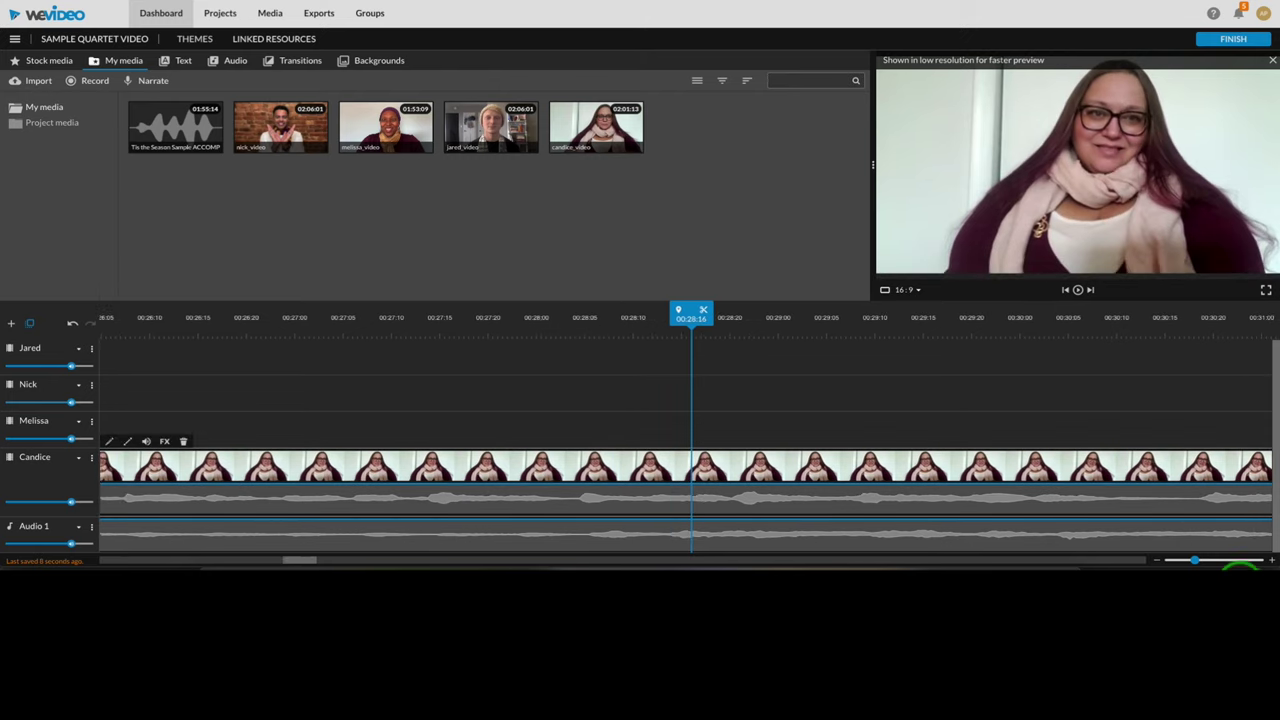
# Zoom the timeline out, jump to about 00:55, and lower her track volume slightly.
pyautogui.moveTo(1195, 562); pyautogui.dragTo(1158, 565)
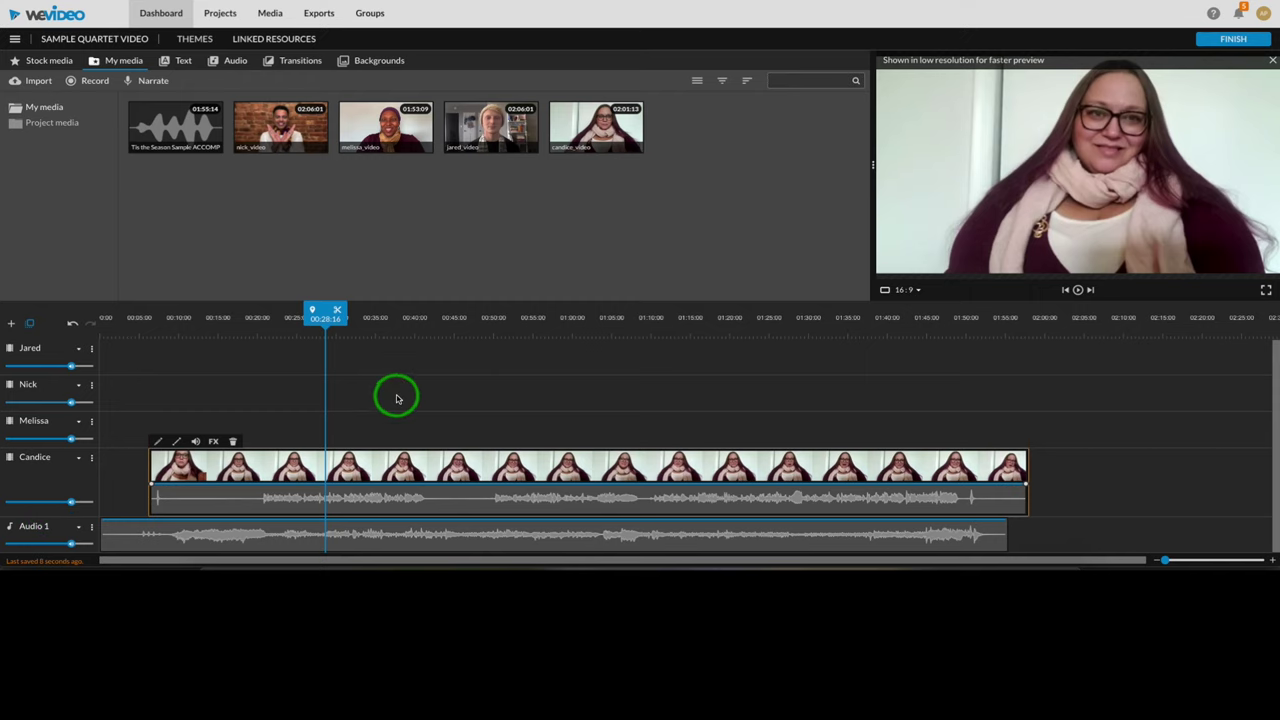
pyautogui.click(527, 318)
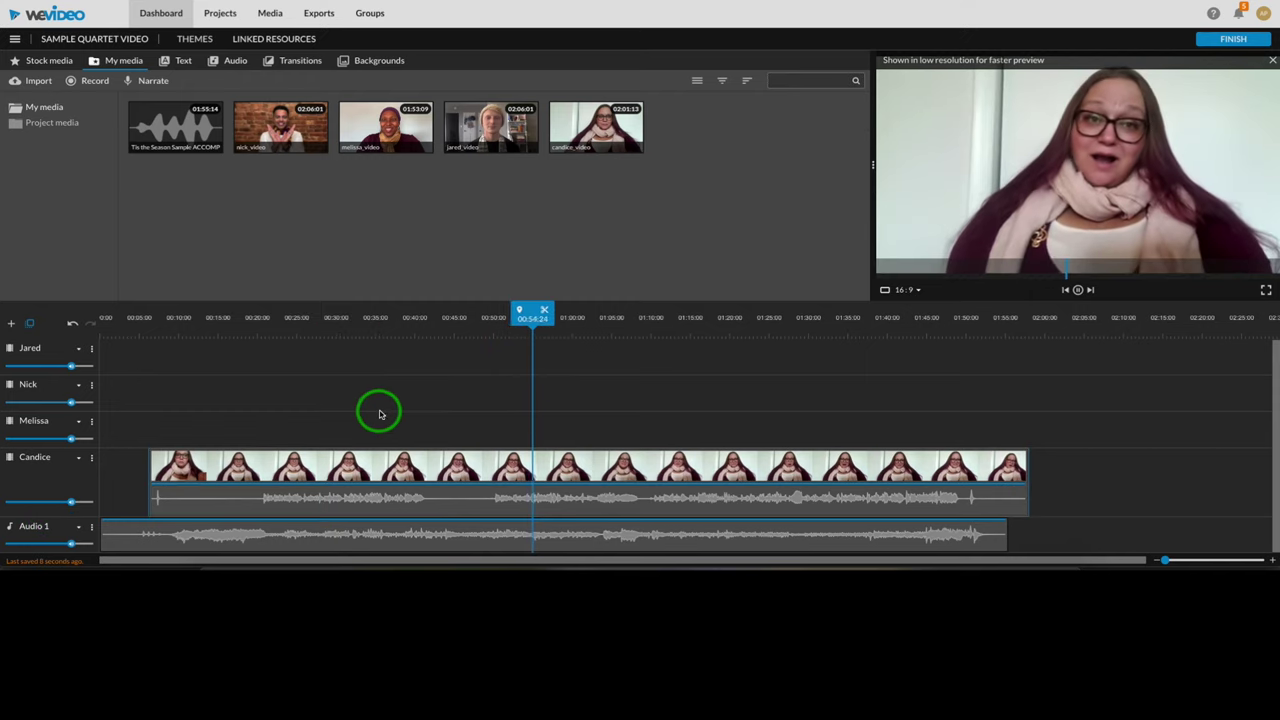
pyautogui.moveTo(72, 502)
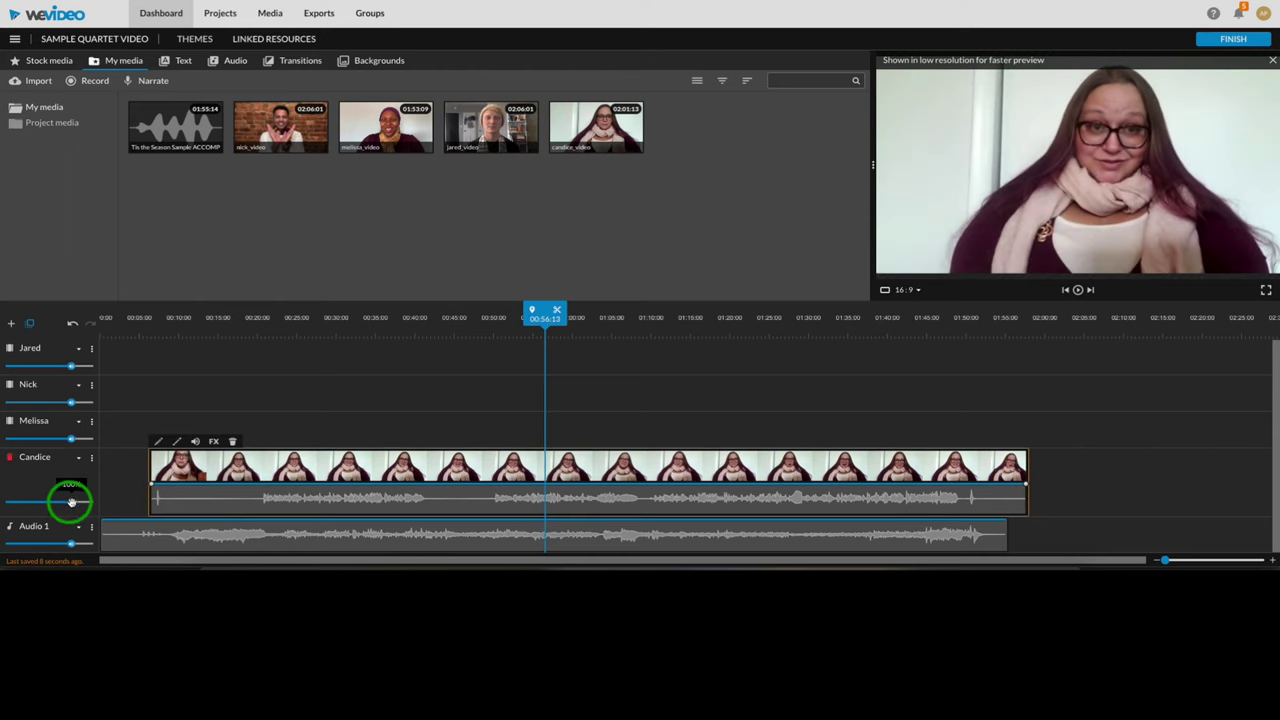
pyautogui.moveTo(72, 502); pyautogui.dragTo(67, 502)
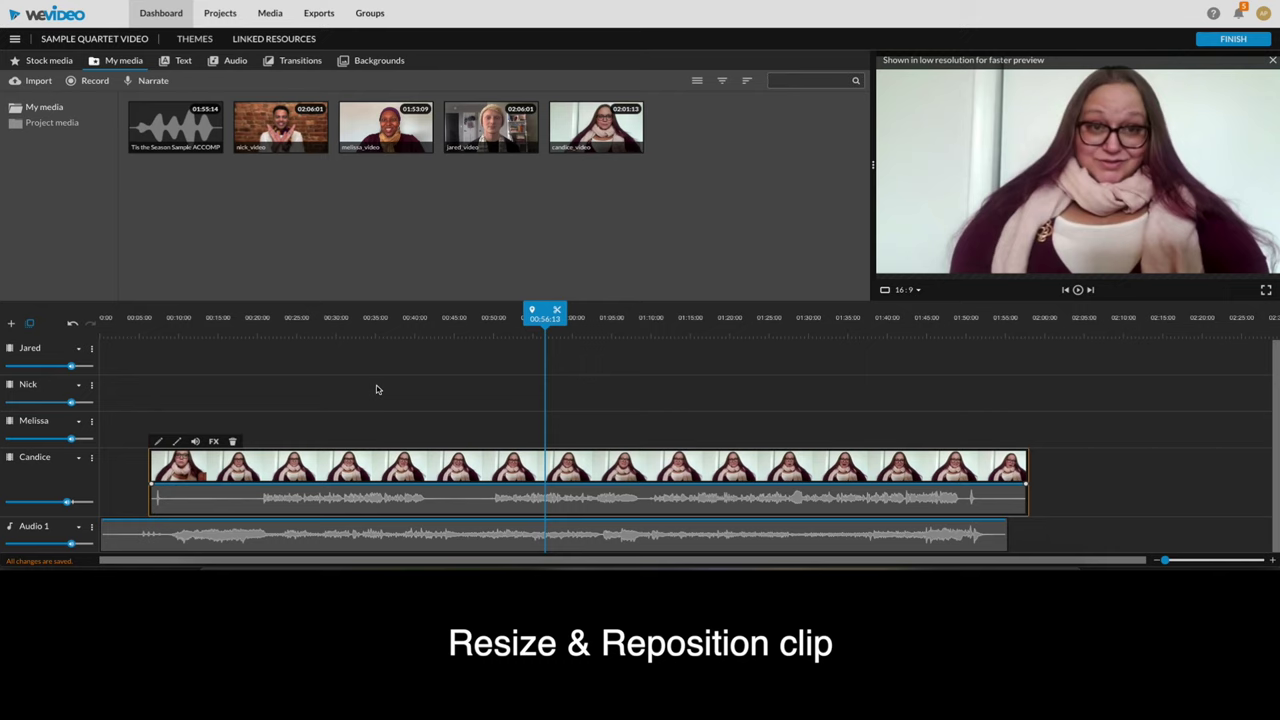
# Scale the glasses-wearing singer's clip to 0.5, fit it into the top-left quarter with the grid shown, and save.
pyautogui.doubleClick(374, 468)
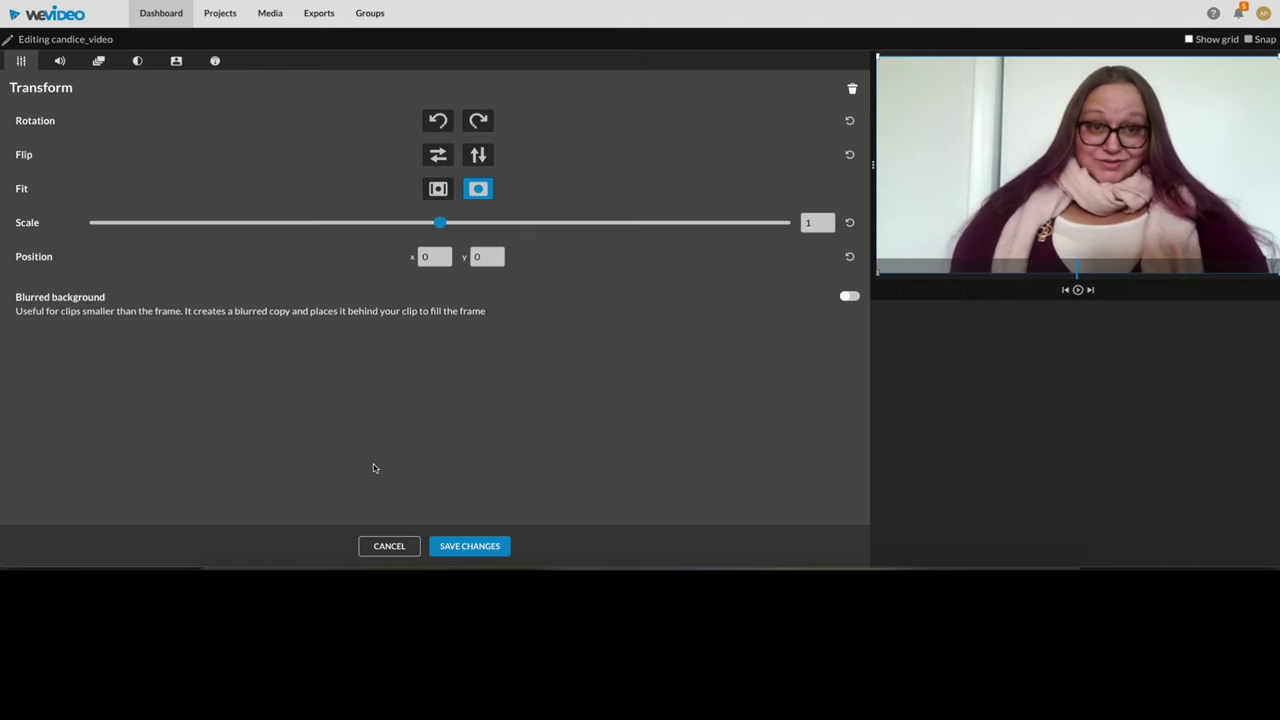
pyautogui.moveTo(438, 222); pyautogui.dragTo(366, 223)
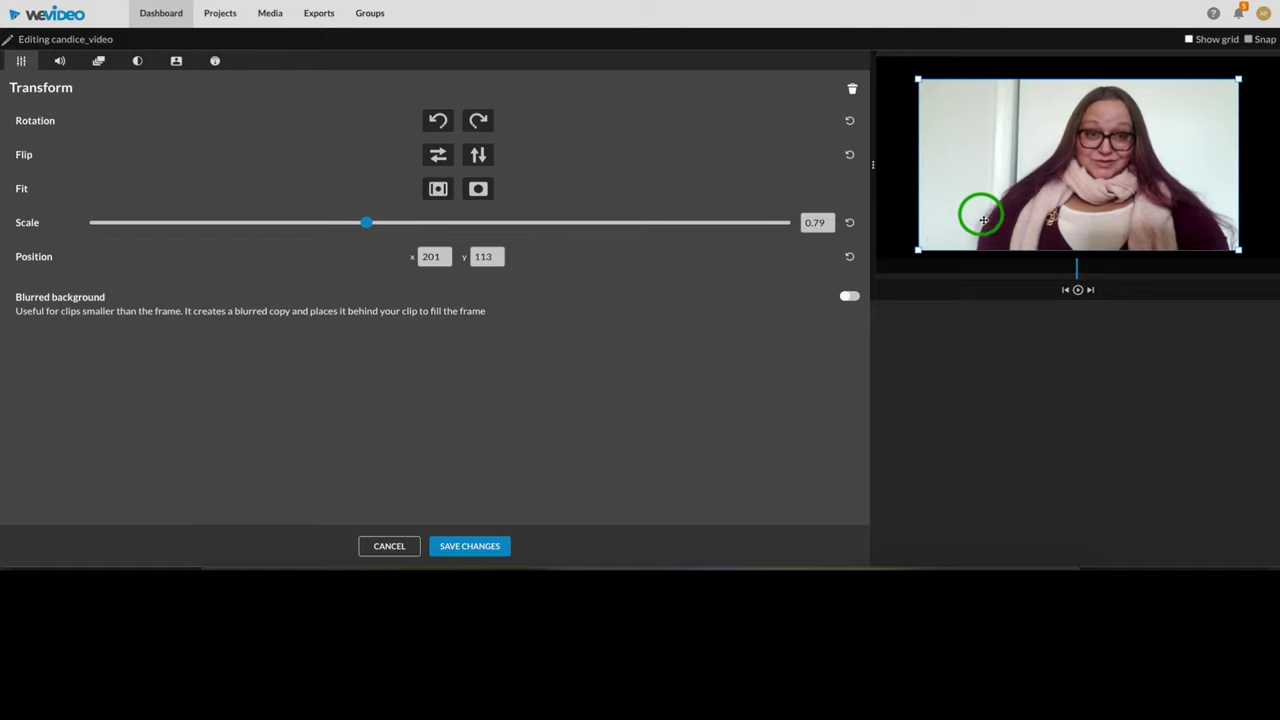
pyautogui.moveTo(917, 249); pyautogui.dragTo(979, 230)
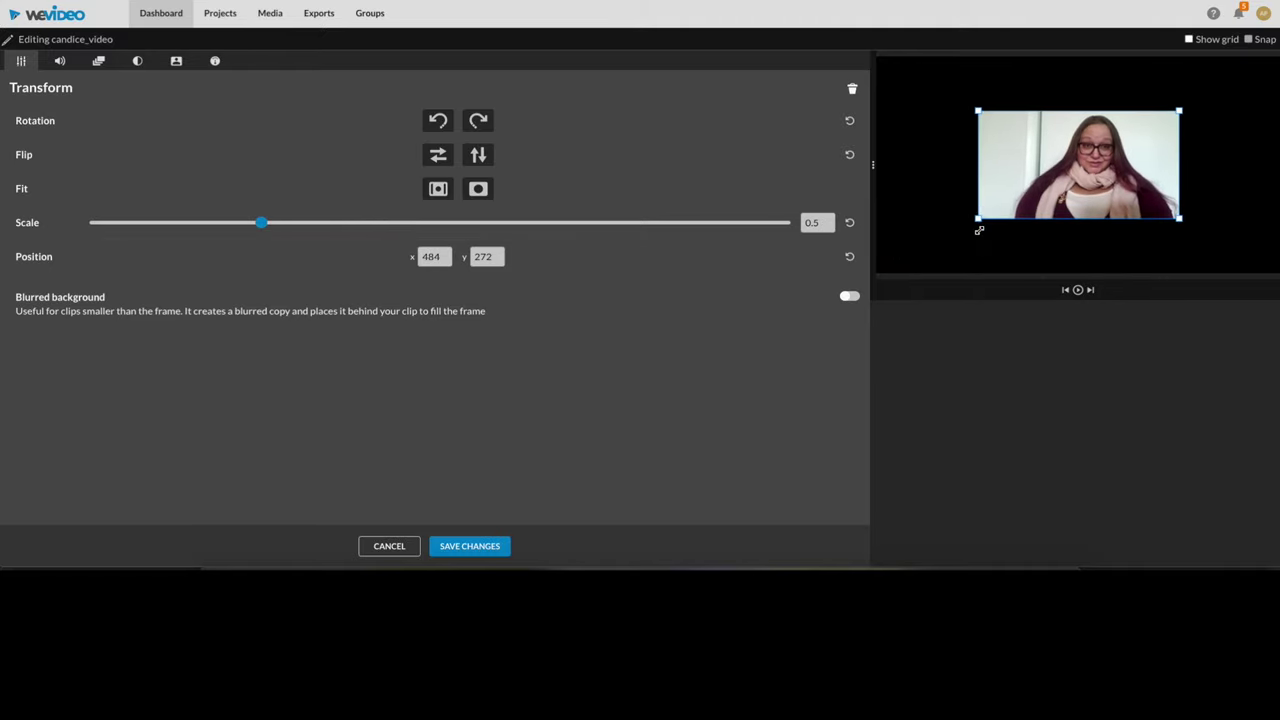
pyautogui.moveTo(1089, 171); pyautogui.dragTo(996, 114)
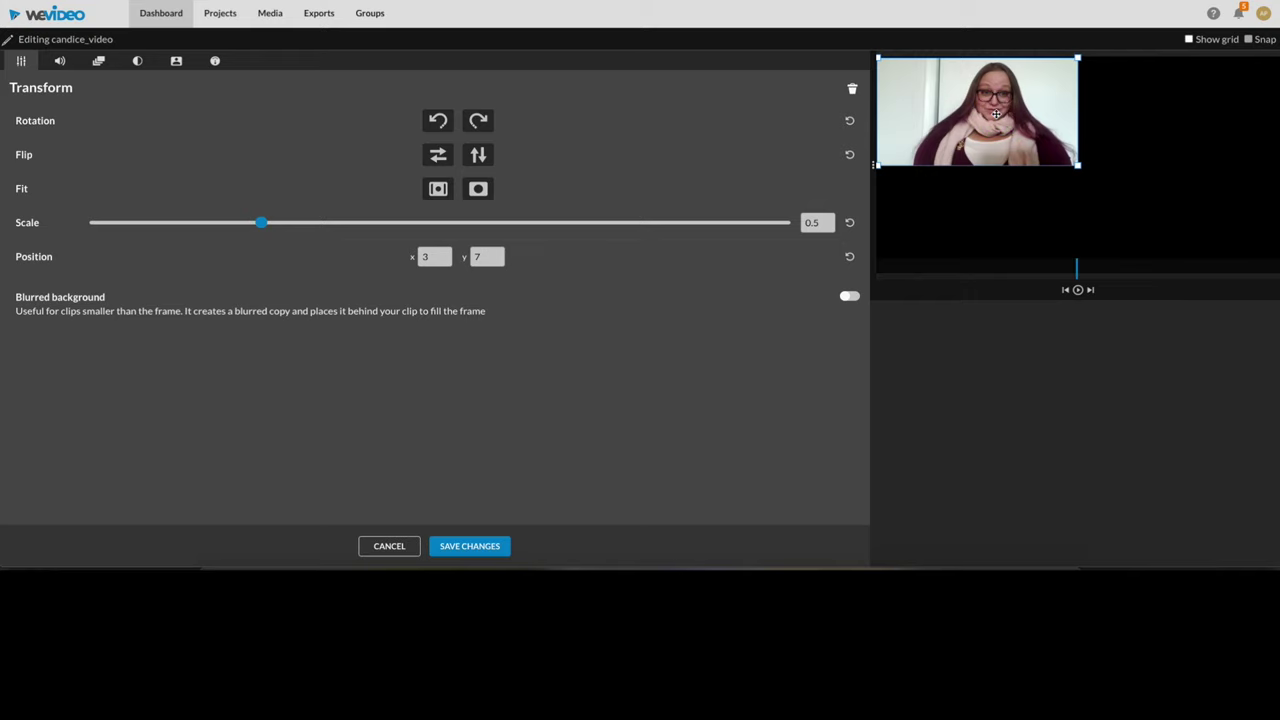
pyautogui.click(1122, 232)
pyautogui.moveTo(1098, 180)
pyautogui.mouseDown()
pyautogui.moveTo(1162, 123)
pyautogui.moveTo(1191, 40)
pyautogui.mouseUp()
pyautogui.click(1189, 40)
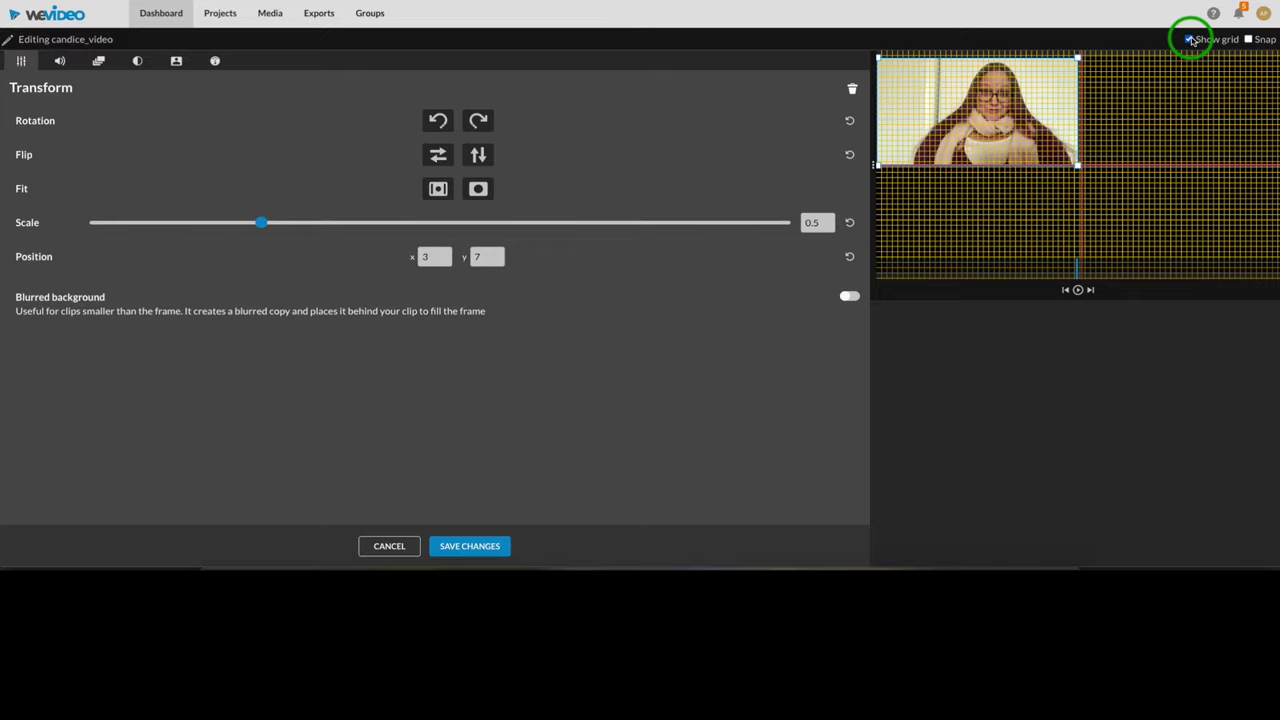
pyautogui.moveTo(1080, 163)
pyautogui.mouseDown()
pyautogui.moveTo(1051, 143)
pyautogui.moveTo(1088, 166)
pyautogui.moveTo(1060, 150)
pyautogui.mouseUp()
pyautogui.click(493, 544)
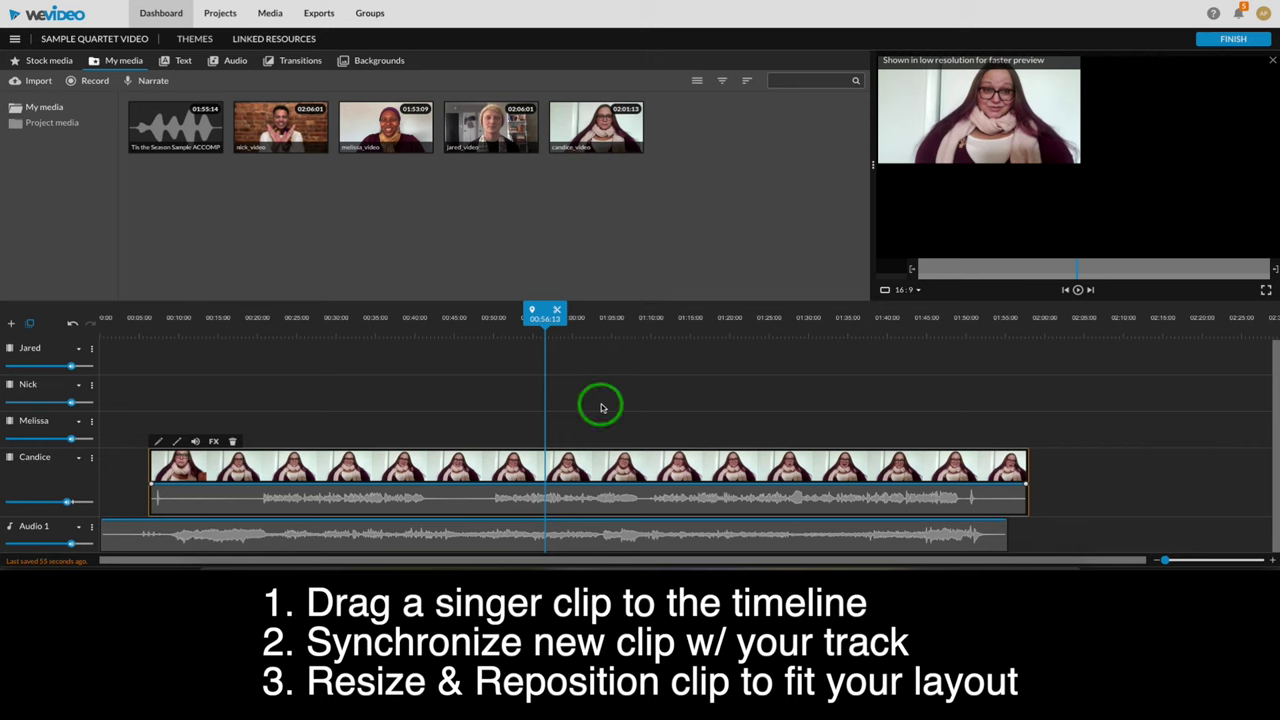
# Drop the headwrap singer's video from My media onto her empty track at the timeline start.
pyautogui.moveTo(371, 120); pyautogui.dragTo(104, 440)
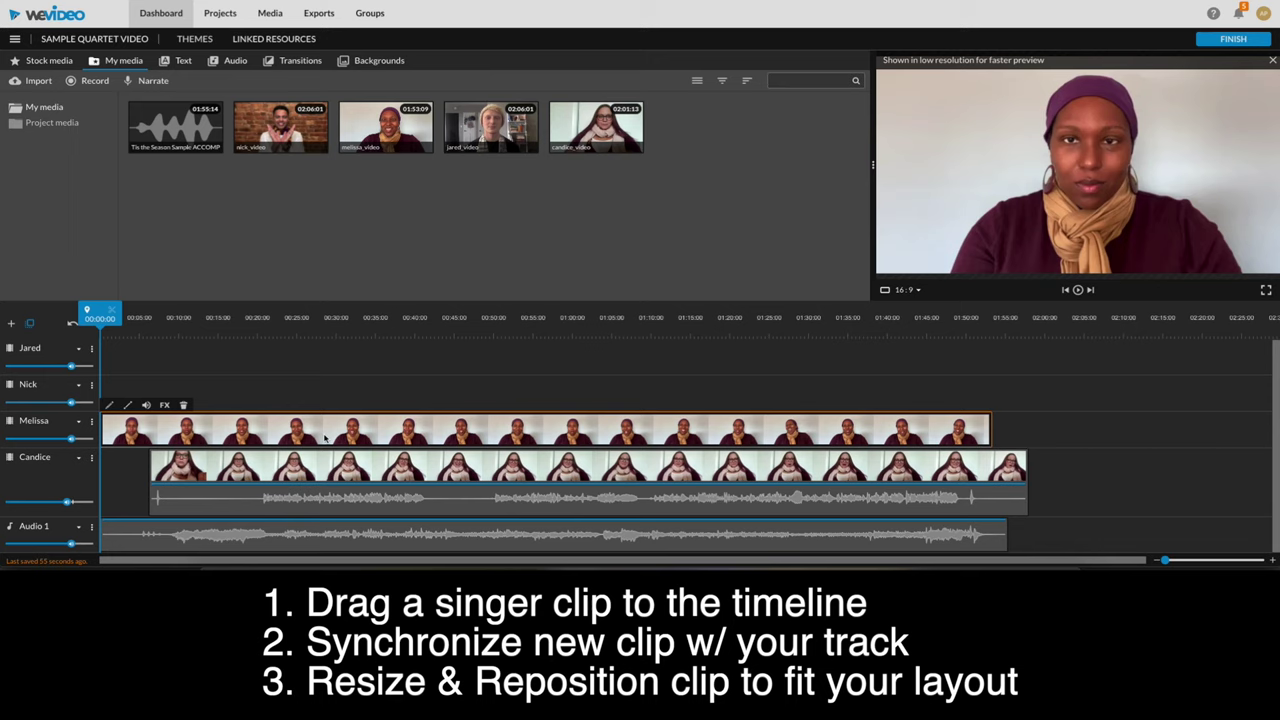
# Slide the headwrap singer's clip right until its waveform matches the glasses singer's, then play to verify sync.
pyautogui.moveTo(108, 423); pyautogui.dragTo(147, 415)
pyautogui.click(146, 406)
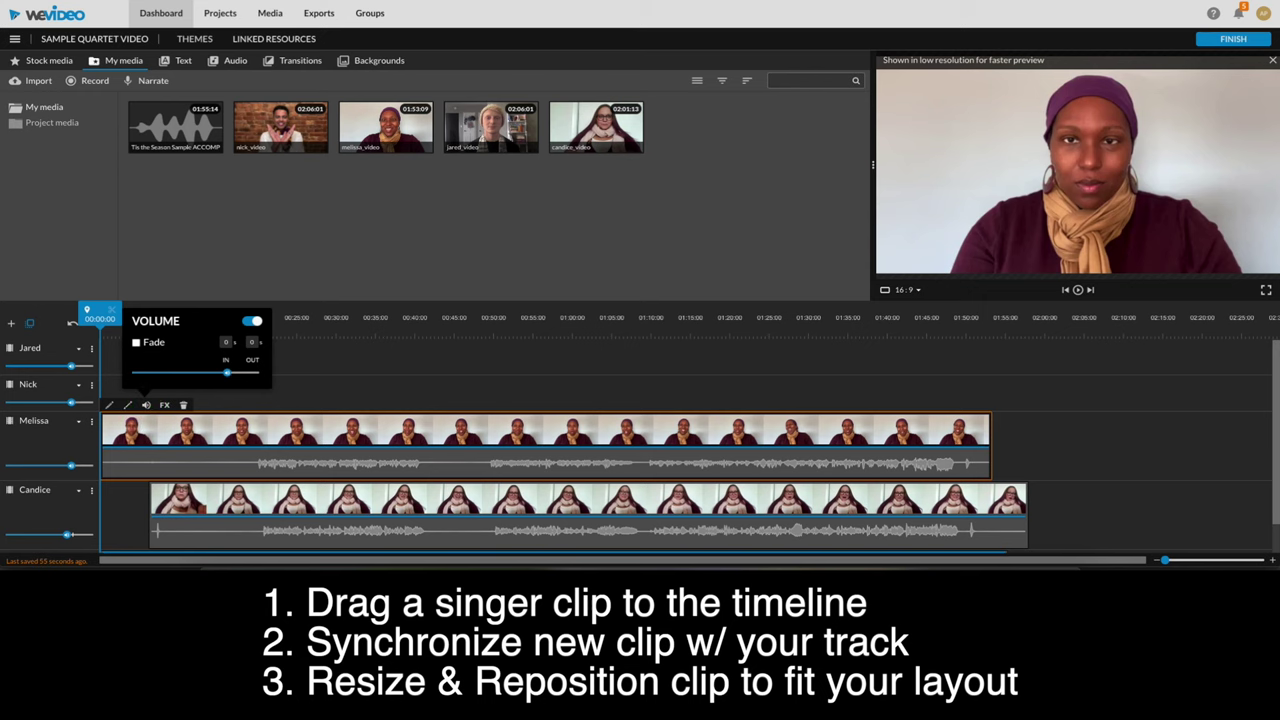
pyautogui.moveTo(1167, 560); pyautogui.dragTo(1180, 561)
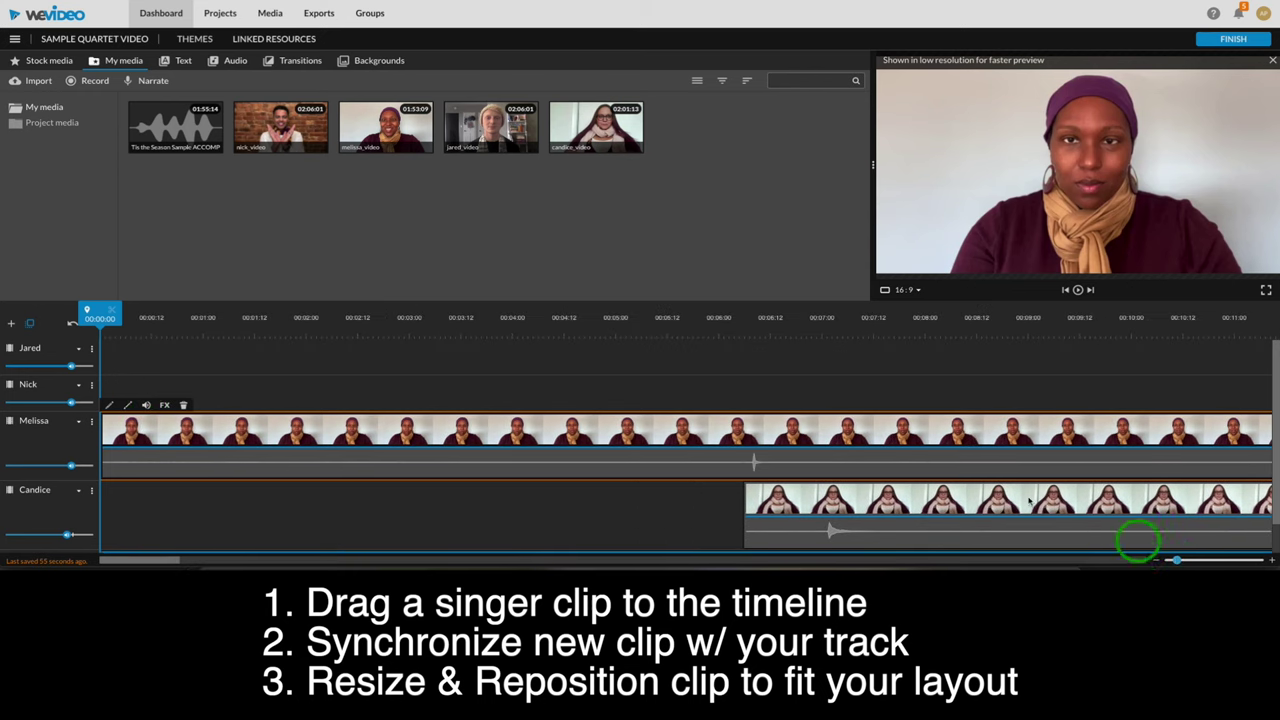
pyautogui.moveTo(820, 432); pyautogui.dragTo(822, 430)
pyautogui.moveTo(100, 432); pyautogui.dragTo(708, 478)
pyautogui.moveTo(866, 440); pyautogui.dragTo(939, 435)
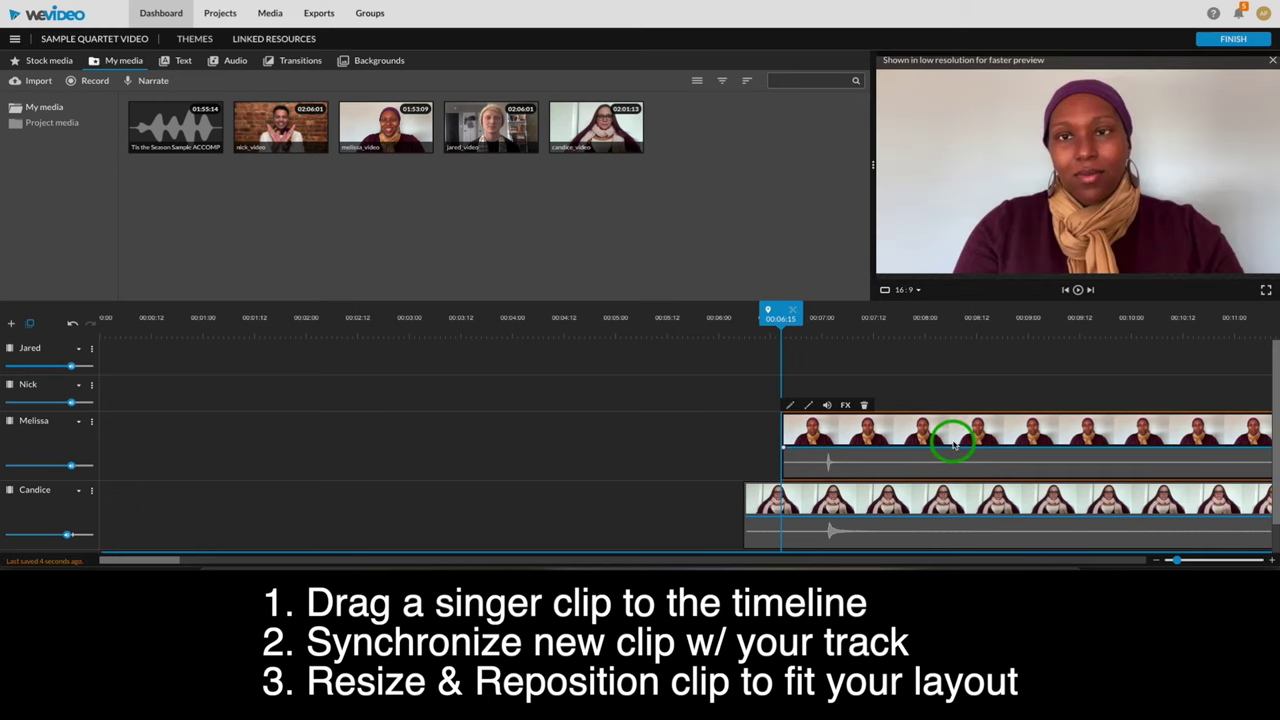
pyautogui.scroll(-1, 958, 447)
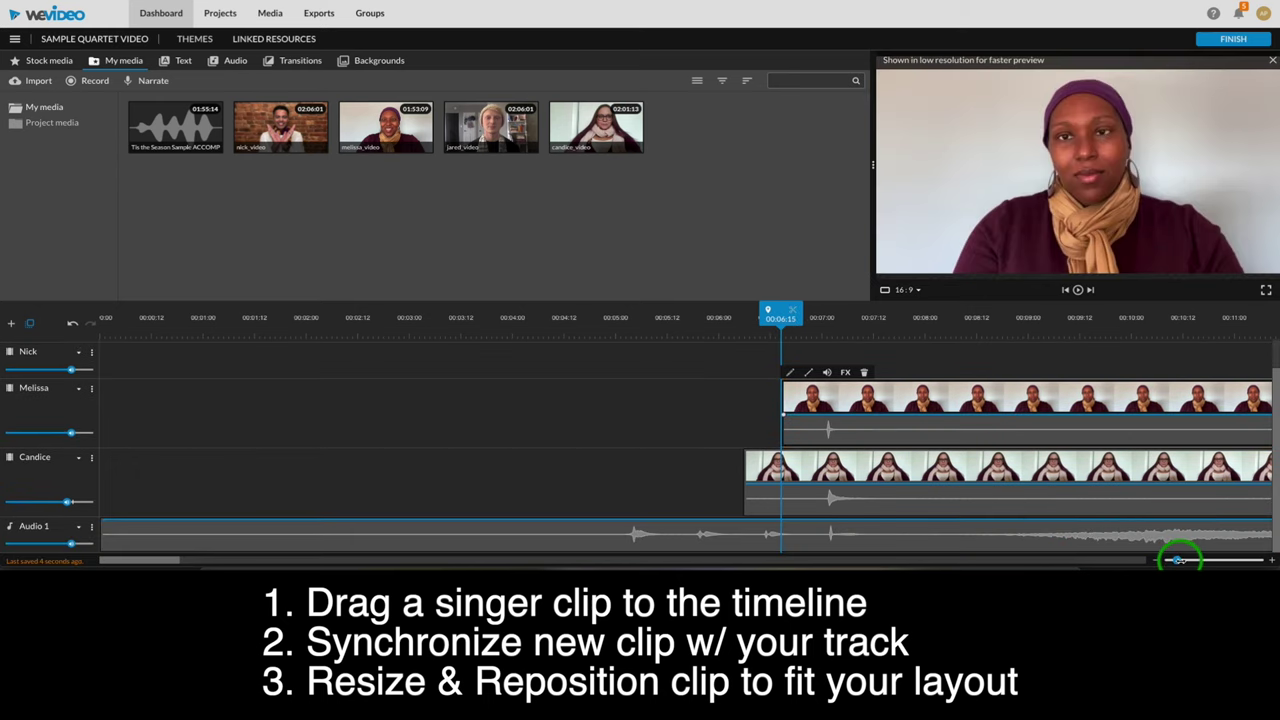
pyautogui.moveTo(1180, 560); pyautogui.dragTo(1167, 560)
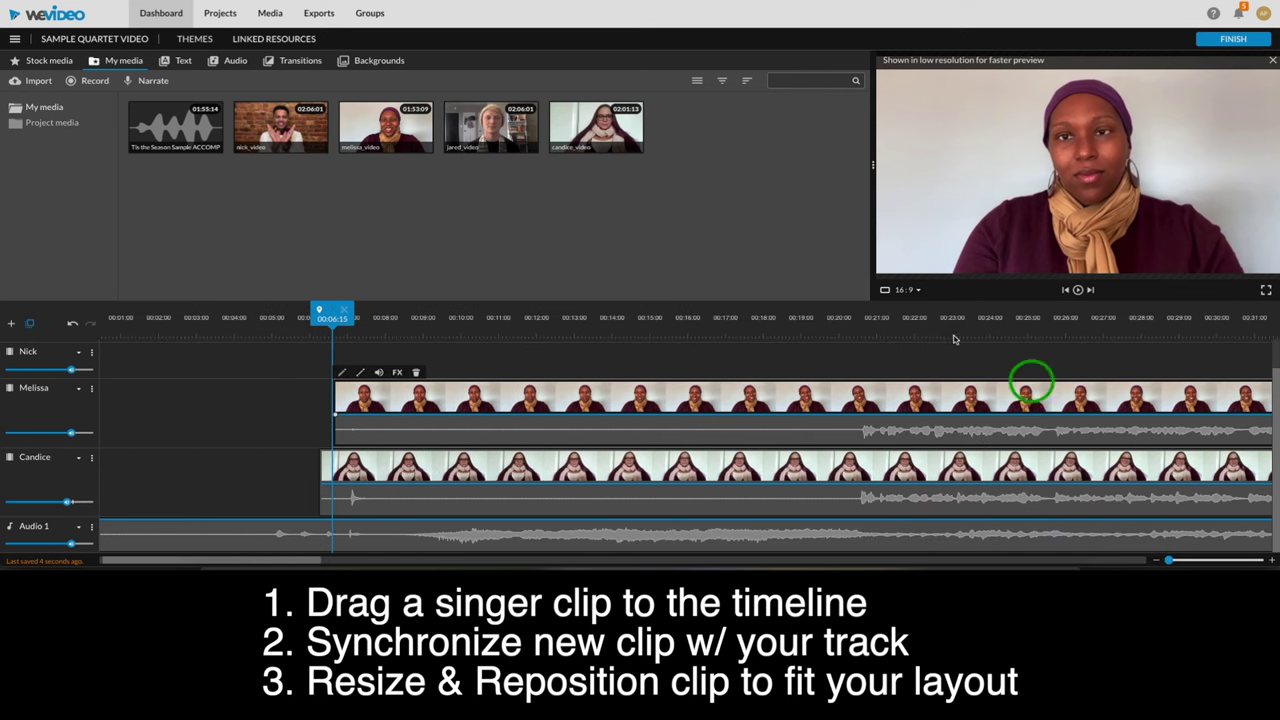
pyautogui.click(830, 321)
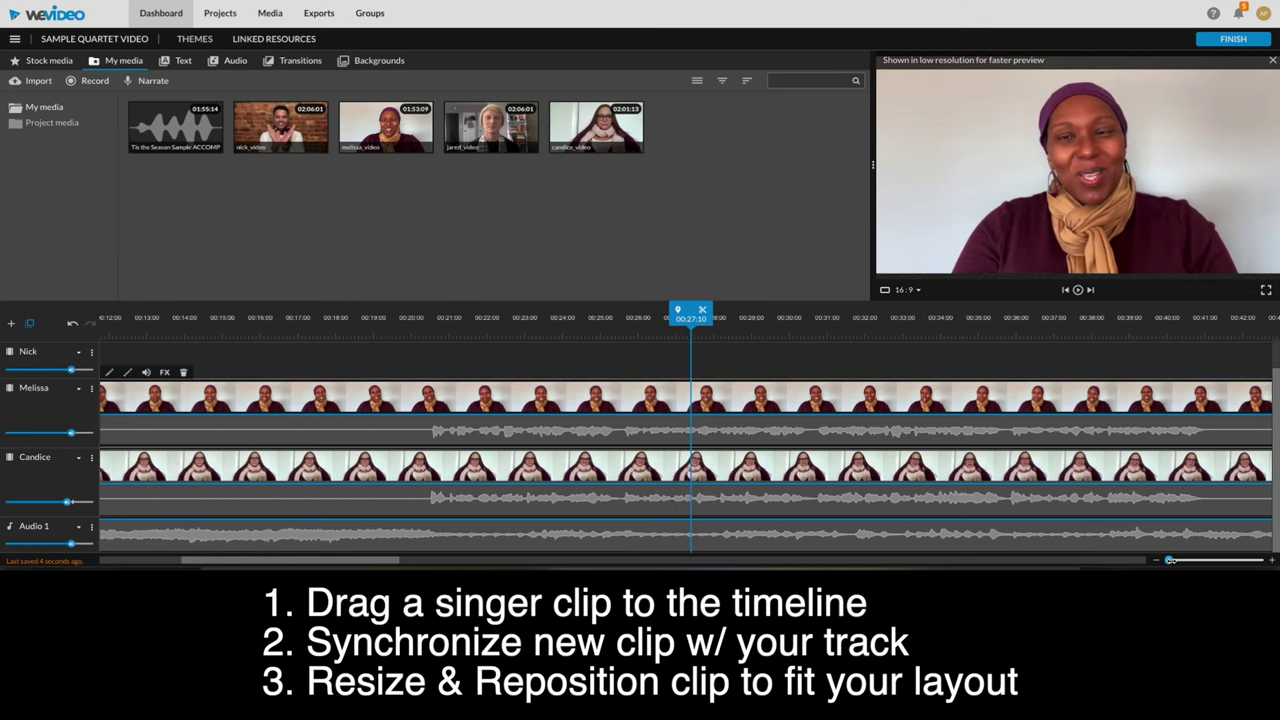
pyautogui.moveTo(1170, 560); pyautogui.dragTo(1248, 556)
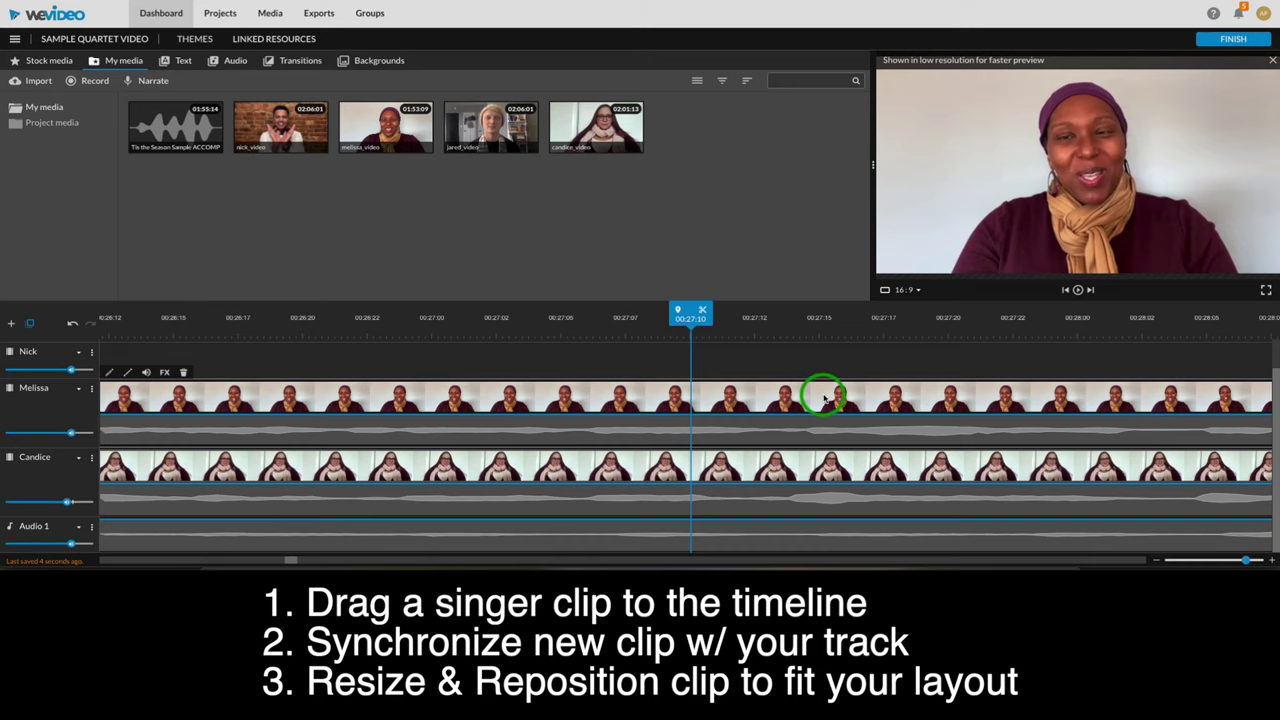
pyautogui.moveTo(822, 398); pyautogui.dragTo(794, 394)
pyautogui.click(425, 318)
pyautogui.press('space')
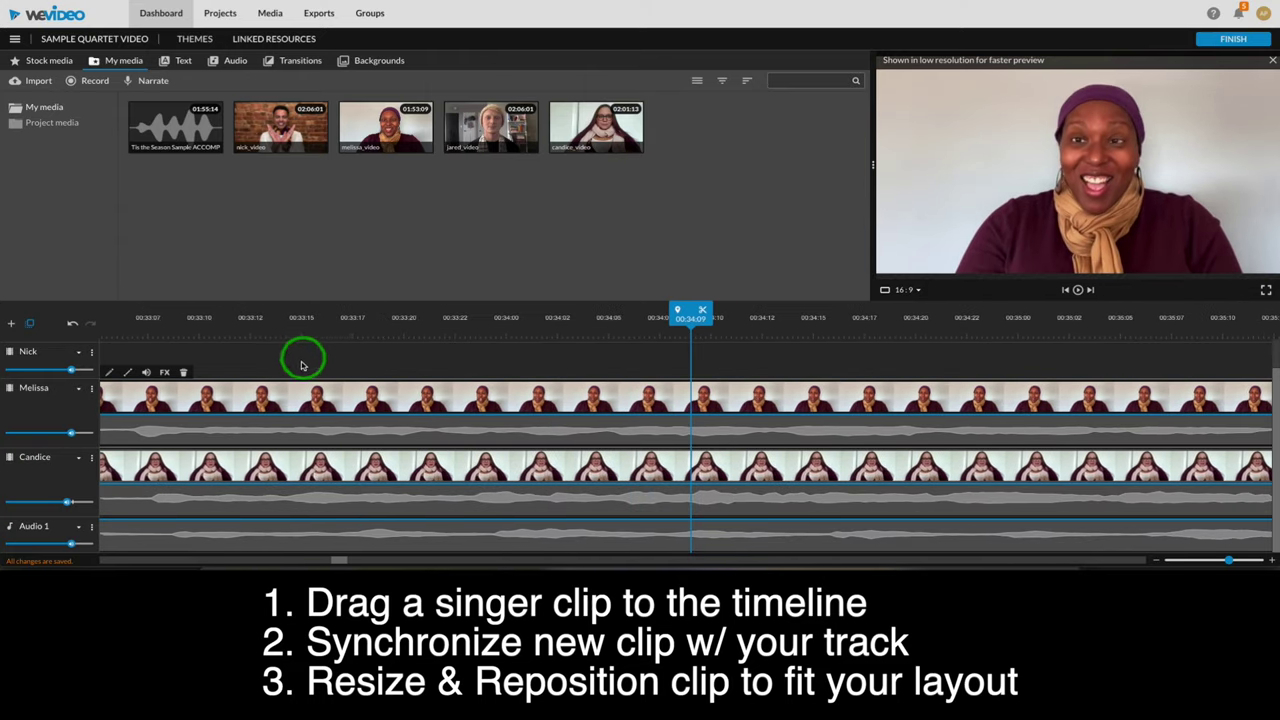
# Raise the headwrap singer's track volume slightly.
pyautogui.moveTo(68, 427)
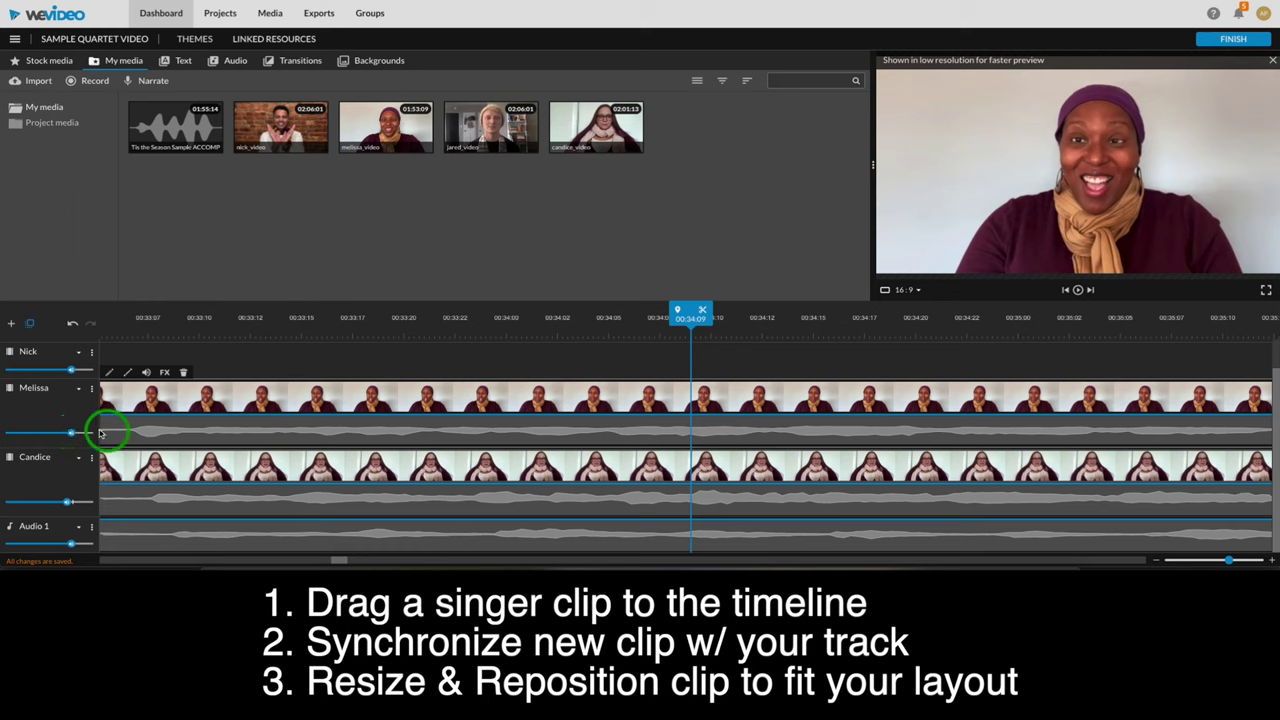
pyautogui.moveTo(67, 434); pyautogui.dragTo(77, 435)
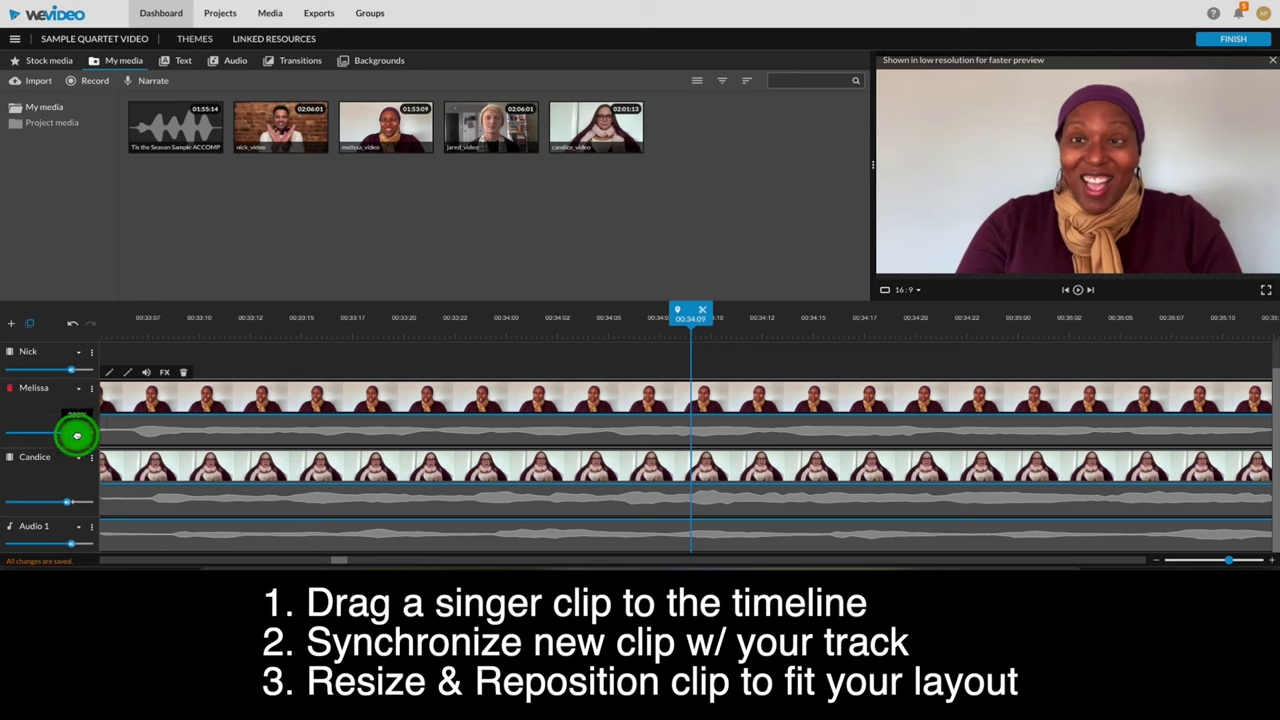
pyautogui.click(67, 501)
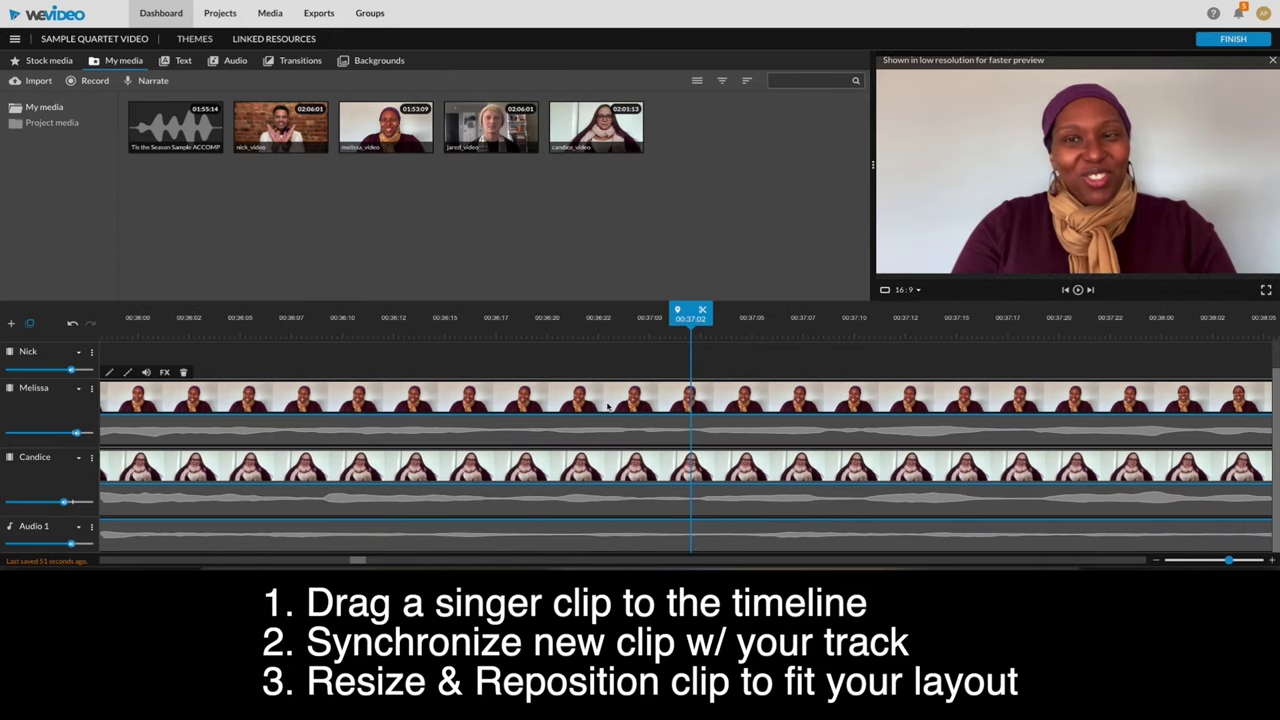
# Scale the headwrap singer's clip to 0.5, fit it into the top-right quarter with the grid shown, and save.
pyautogui.doubleClick(463, 400)
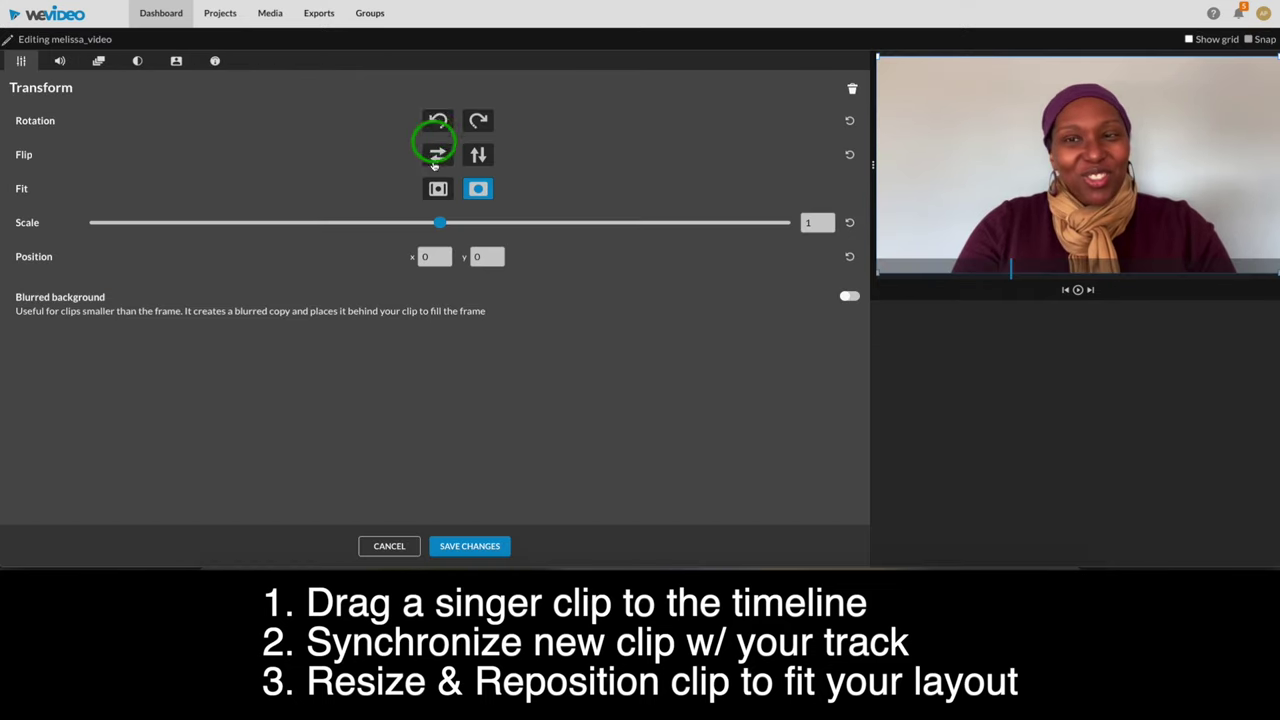
pyautogui.moveTo(437, 223); pyautogui.dragTo(268, 229)
pyautogui.moveTo(1068, 148); pyautogui.dragTo(1172, 95)
pyautogui.click(1189, 39)
pyautogui.moveTo(1073, 166); pyautogui.dragTo(1160, 121)
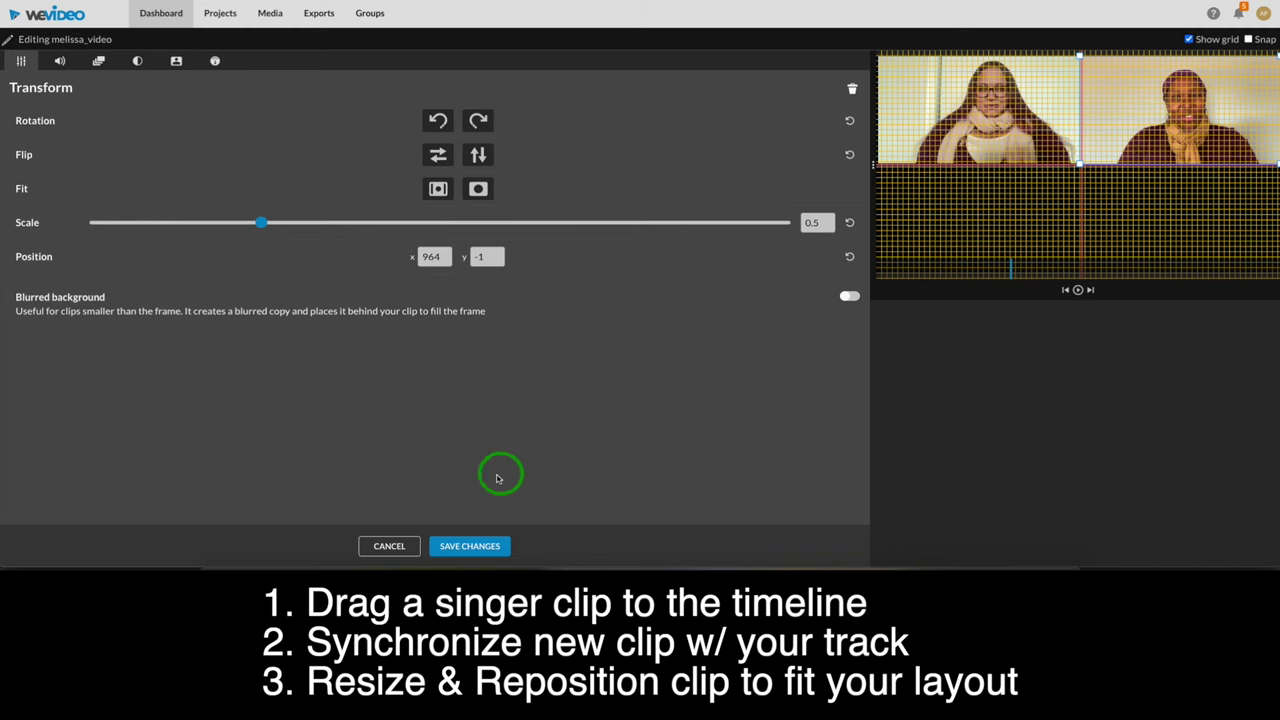
pyautogui.click(470, 548)
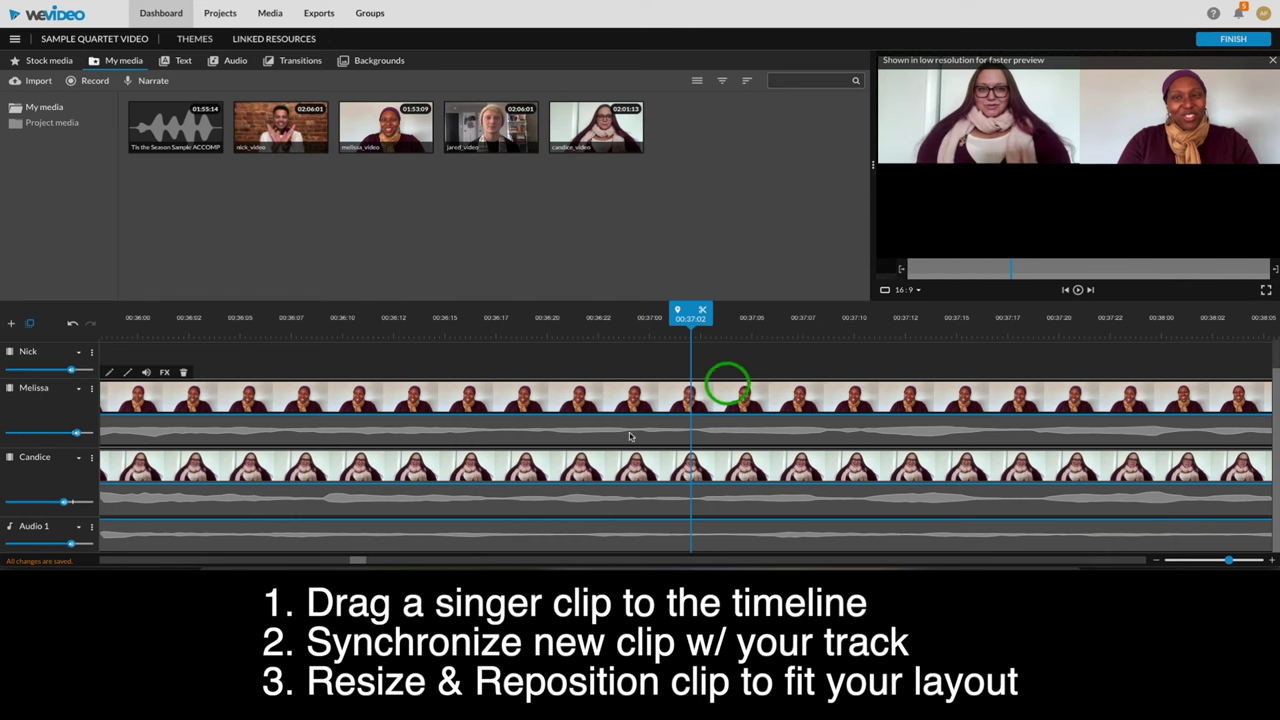
# Add the brick-wall singer's video to his own track.
pyautogui.scroll(1, 587, 439)
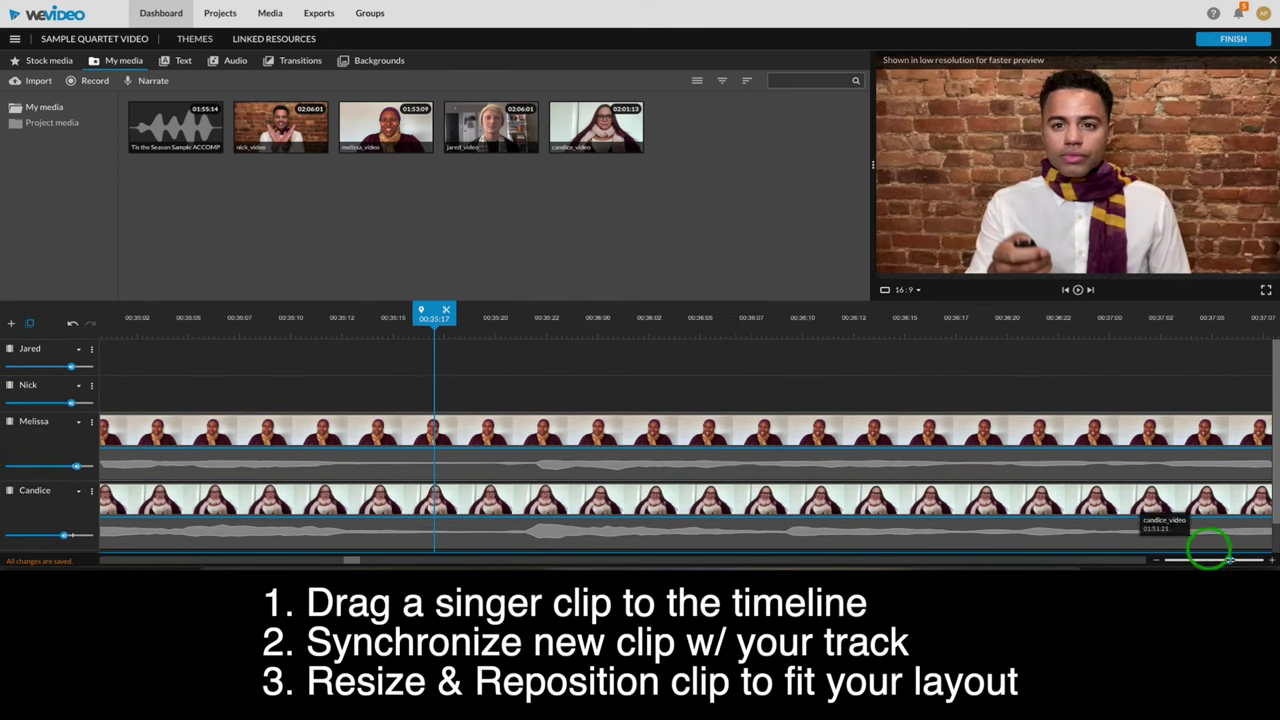
pyautogui.moveTo(1206, 545); pyautogui.dragTo(1165, 552)
pyautogui.moveTo(280, 125); pyautogui.dragTo(103, 383)
# Shift the brick-wall singer's clip to line up by waveform with the others, replaying to confirm sync.
pyautogui.click(147, 372)
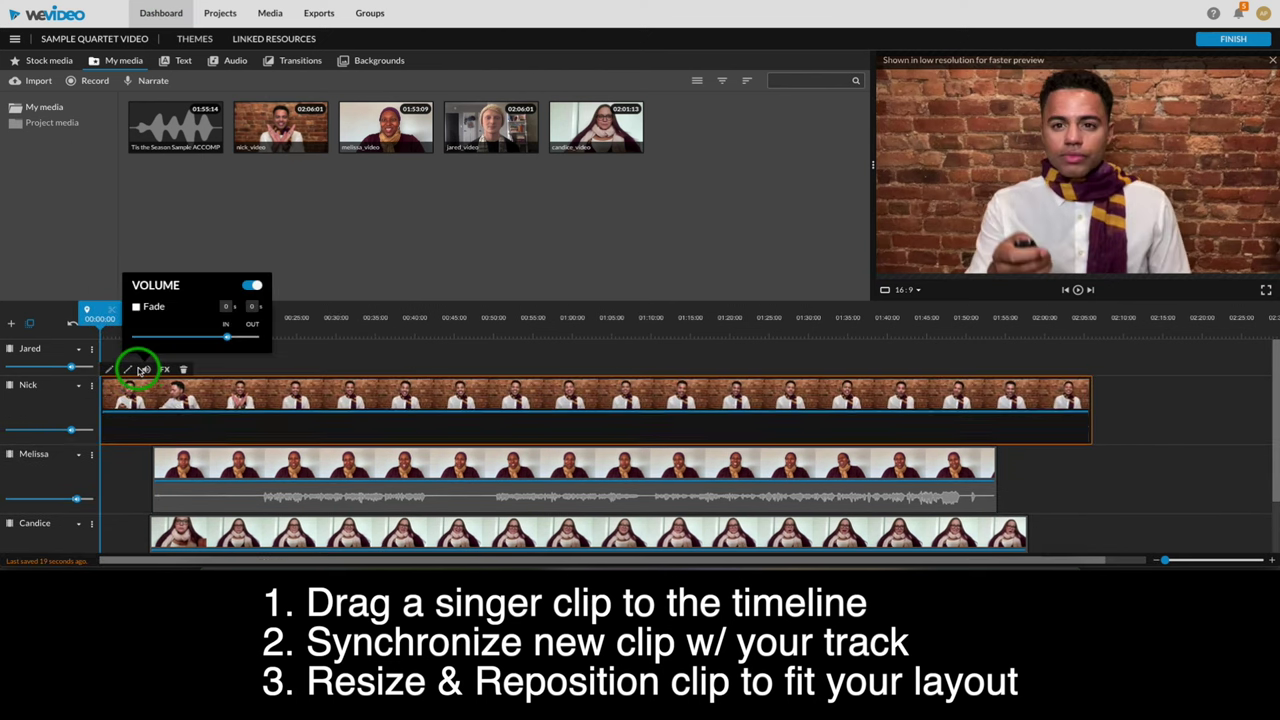
pyautogui.click(1166, 558)
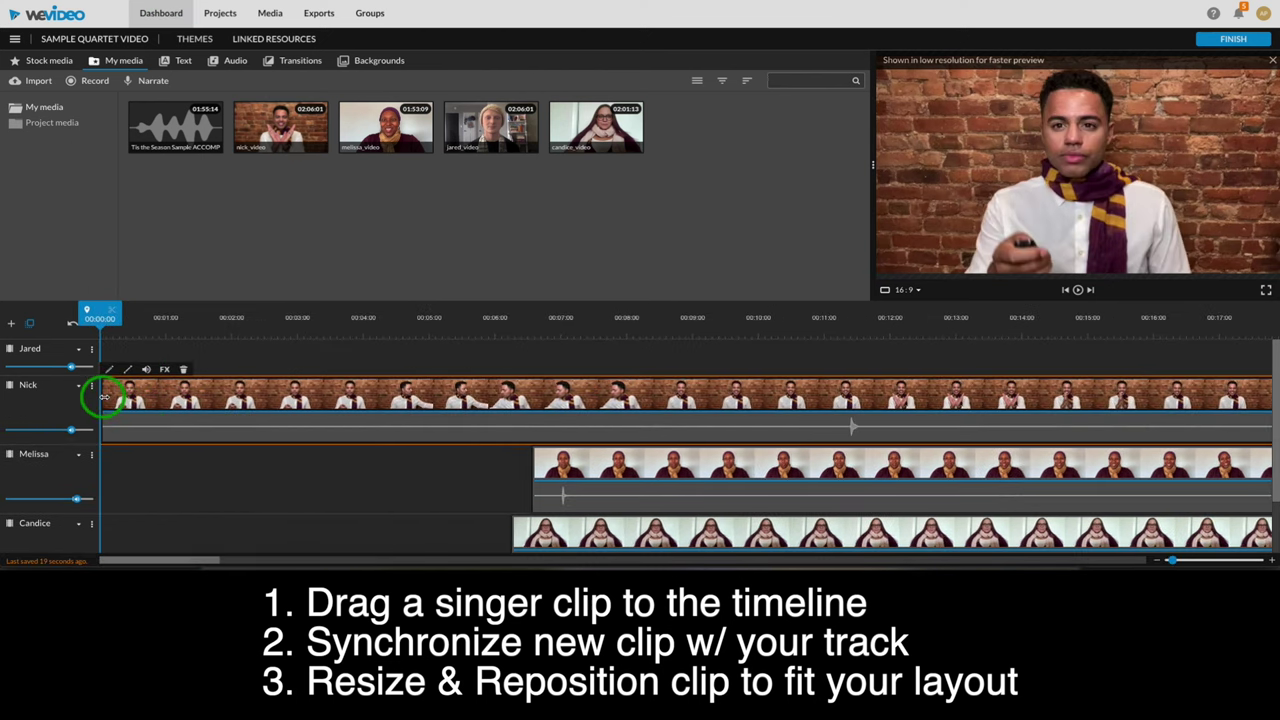
pyautogui.moveTo(103, 397); pyautogui.dragTo(714, 394)
pyautogui.hscroll(5, 714, 394)
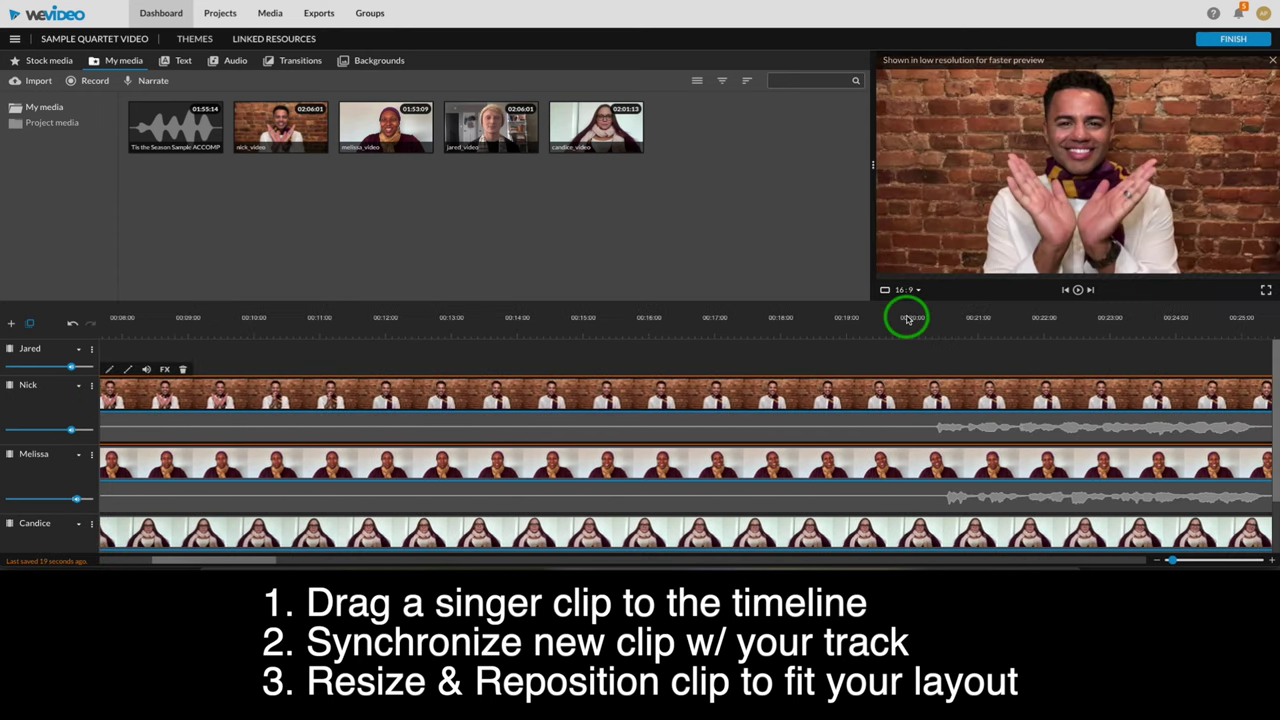
pyautogui.click(907, 318)
pyautogui.press('space')
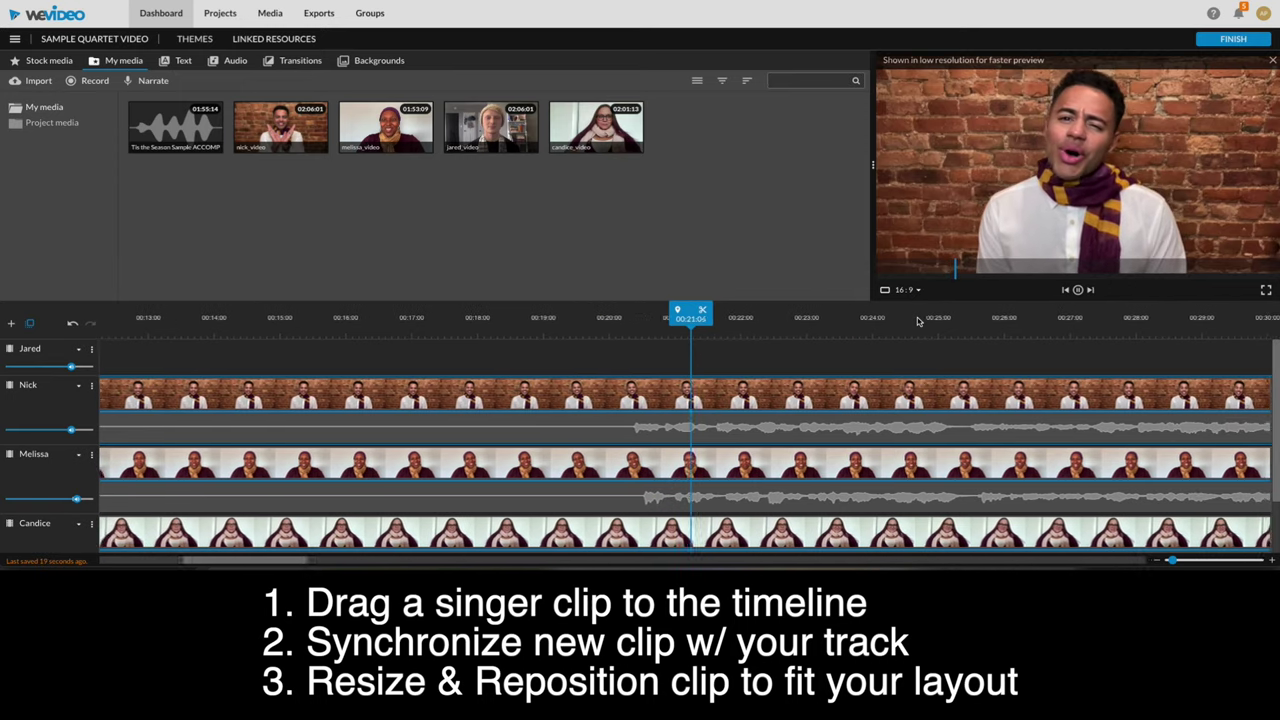
pyautogui.moveTo(1172, 560); pyautogui.dragTo(1181, 560)
pyautogui.moveTo(742, 388); pyautogui.dragTo(755, 386)
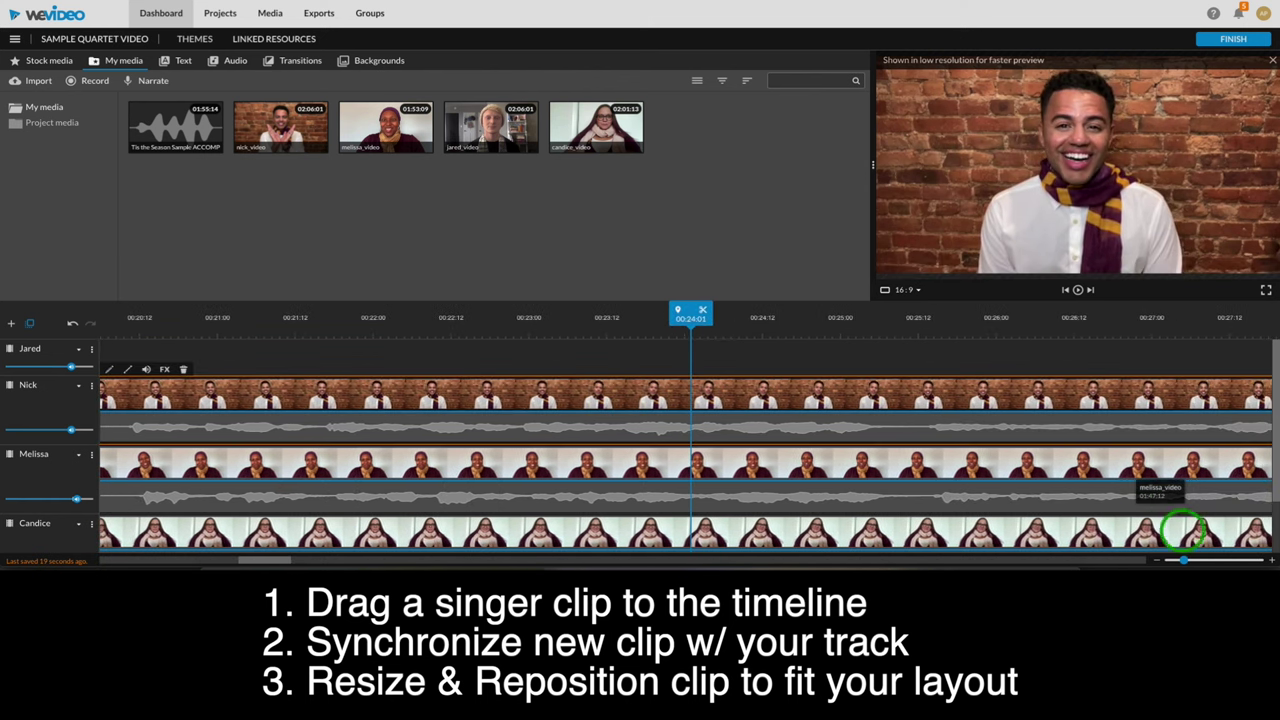
pyautogui.moveTo(1184, 560); pyautogui.dragTo(1197, 560)
pyautogui.moveTo(678, 393); pyautogui.dragTo(670, 391)
pyautogui.click(629, 315)
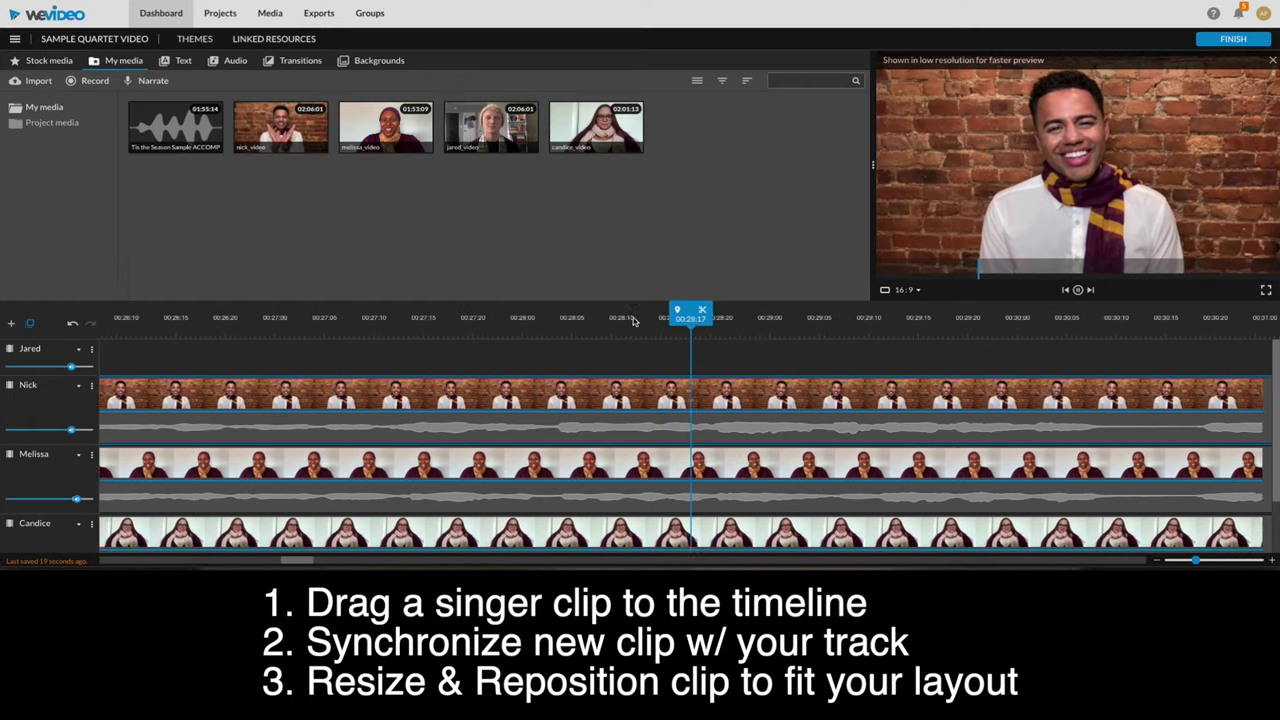
pyautogui.hotkey('ctrl', 'a')
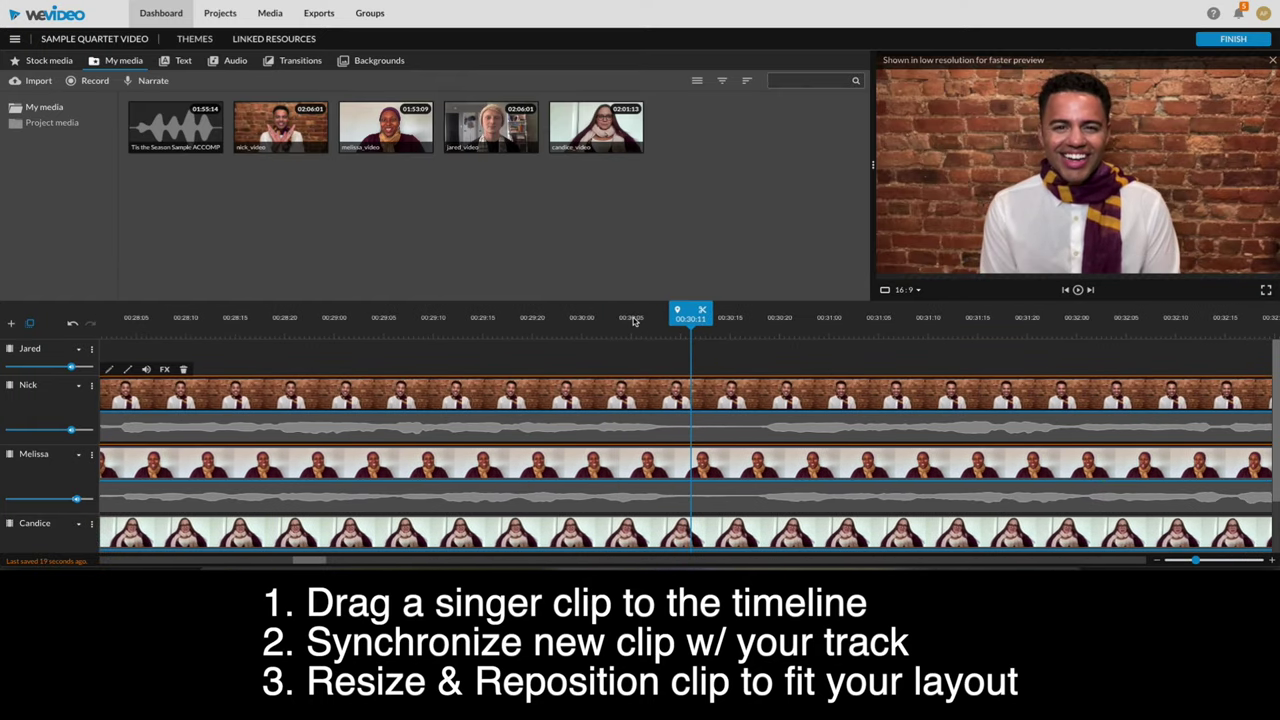
pyautogui.moveTo(1197, 557); pyautogui.dragTo(1160, 557)
# Scale the brick-wall singer's clip to 0.51 and move it into the bottom-right quarter.
pyautogui.doubleClick(543, 391)
pyautogui.moveTo(457, 222); pyautogui.dragTo(266, 229)
pyautogui.moveTo(1050, 152); pyautogui.dragTo(1170, 200)
pyautogui.moveTo(1082, 167); pyautogui.dragTo(1078, 165)
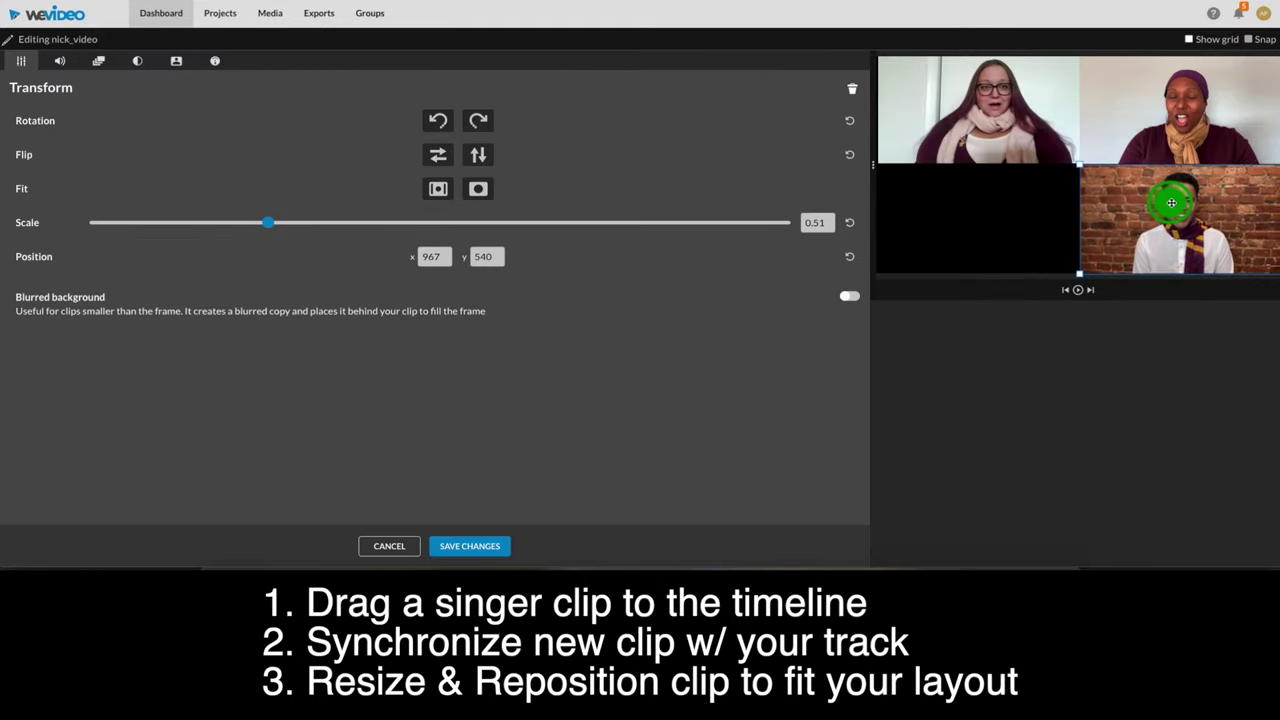
# Save the brick-wall clip's changes, then add the beanie singer's video and sync it by waveform.
pyautogui.click(469, 546)
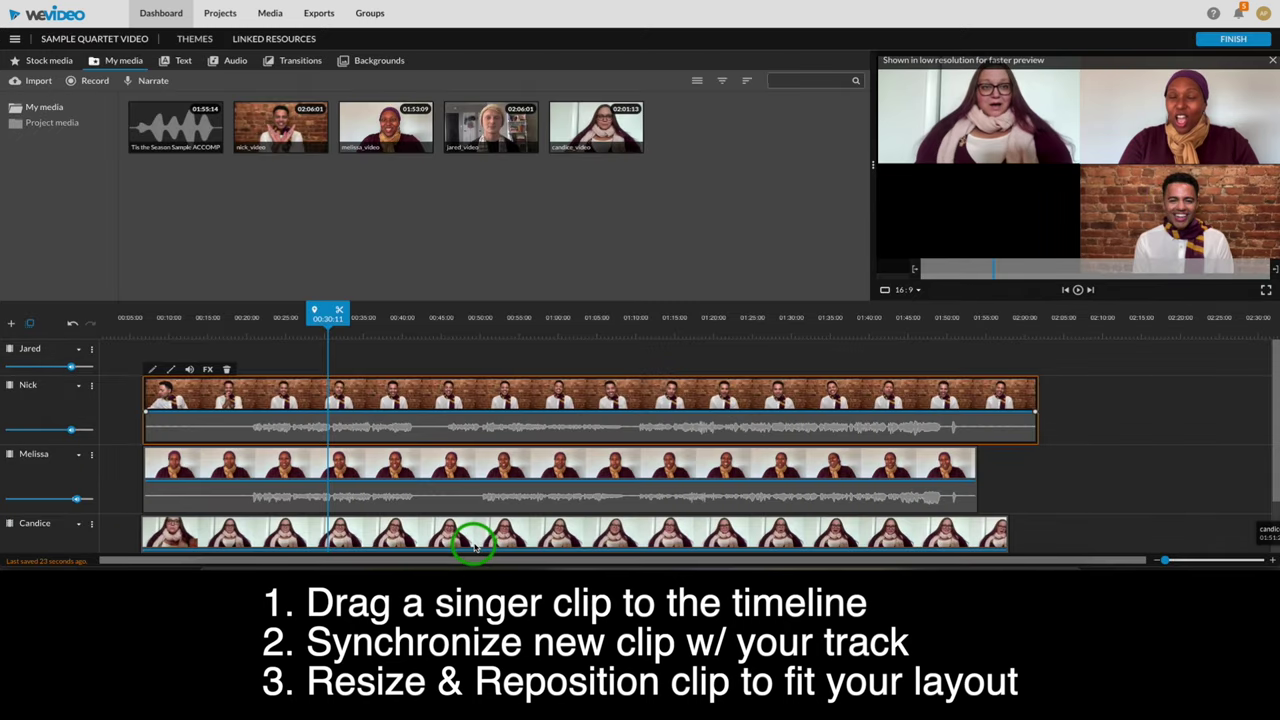
pyautogui.moveTo(489, 125); pyautogui.dragTo(108, 344)
pyautogui.moveTo(1164, 560); pyautogui.dragTo(1175, 560)
pyautogui.moveTo(257, 357); pyautogui.dragTo(986, 357)
pyautogui.hscroll(3, 1020, 362)
pyautogui.moveTo(1177, 560); pyautogui.dragTo(1168, 560)
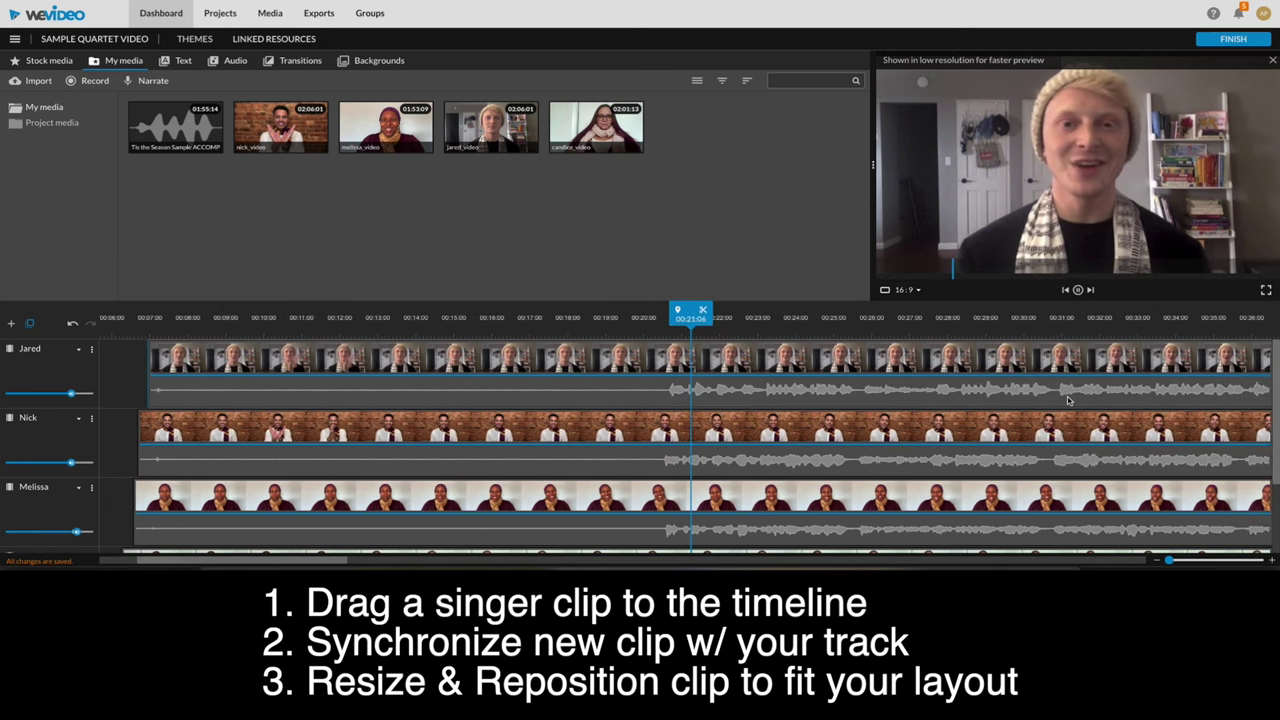
pyautogui.click(1067, 402)
pyautogui.moveTo(1166, 559); pyautogui.dragTo(1193, 558)
pyautogui.moveTo(306, 314); pyautogui.dragTo(338, 318)
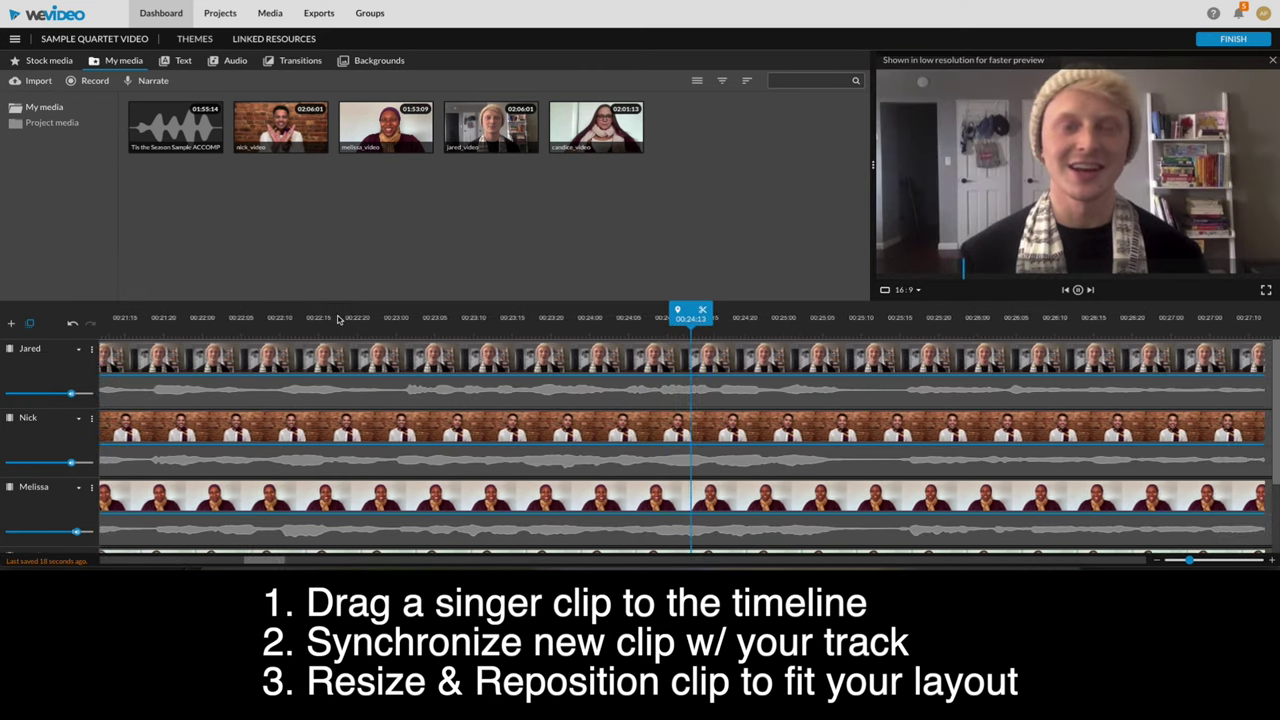
pyautogui.click(406, 340)
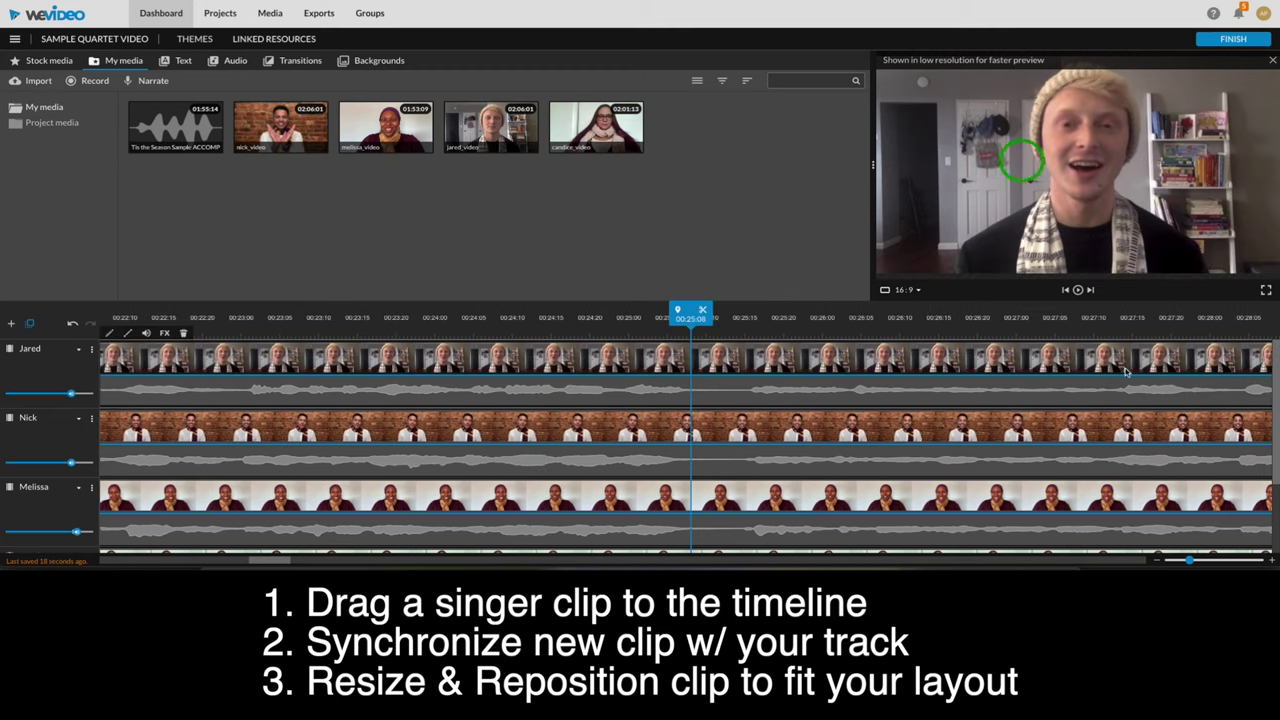
pyautogui.moveTo(1191, 559); pyautogui.dragTo(1162, 559)
# Scale the beanie singer's clip to 0.5, move it into the bottom-left quarter, and save.
pyautogui.doubleClick(484, 364)
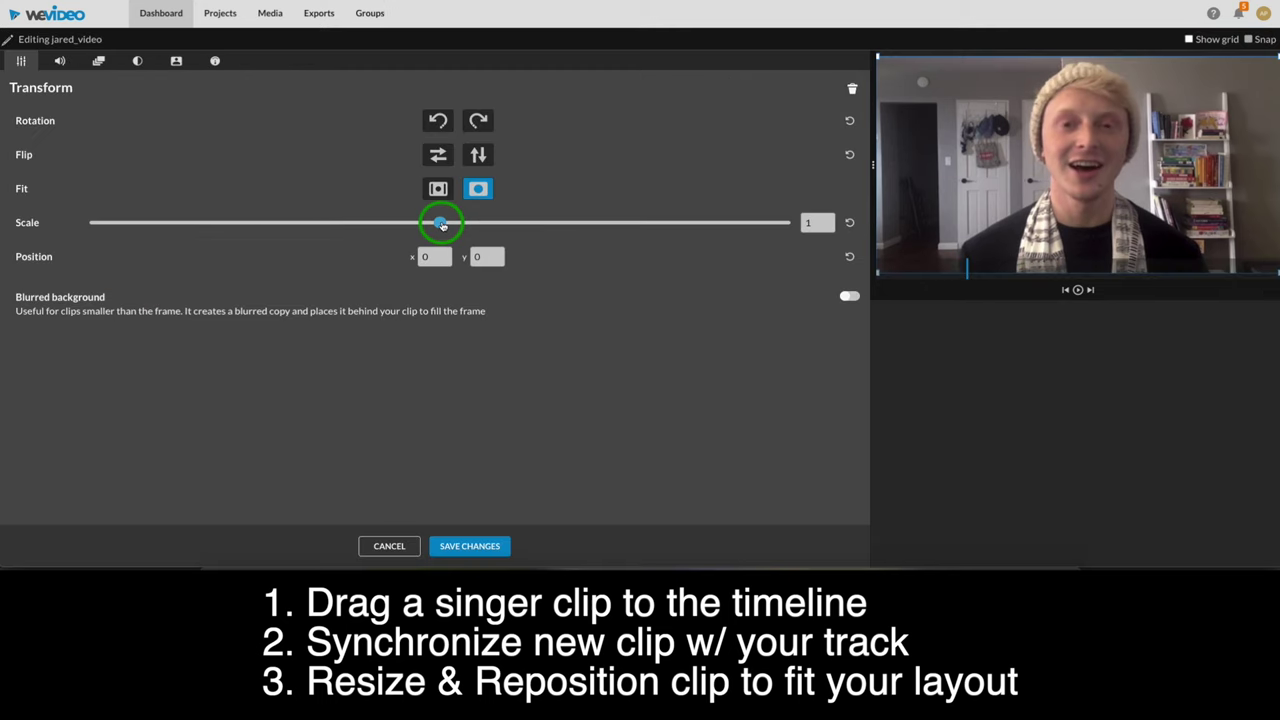
pyautogui.moveTo(437, 222); pyautogui.dragTo(261, 222)
pyautogui.moveTo(1102, 140); pyautogui.dragTo(1006, 200)
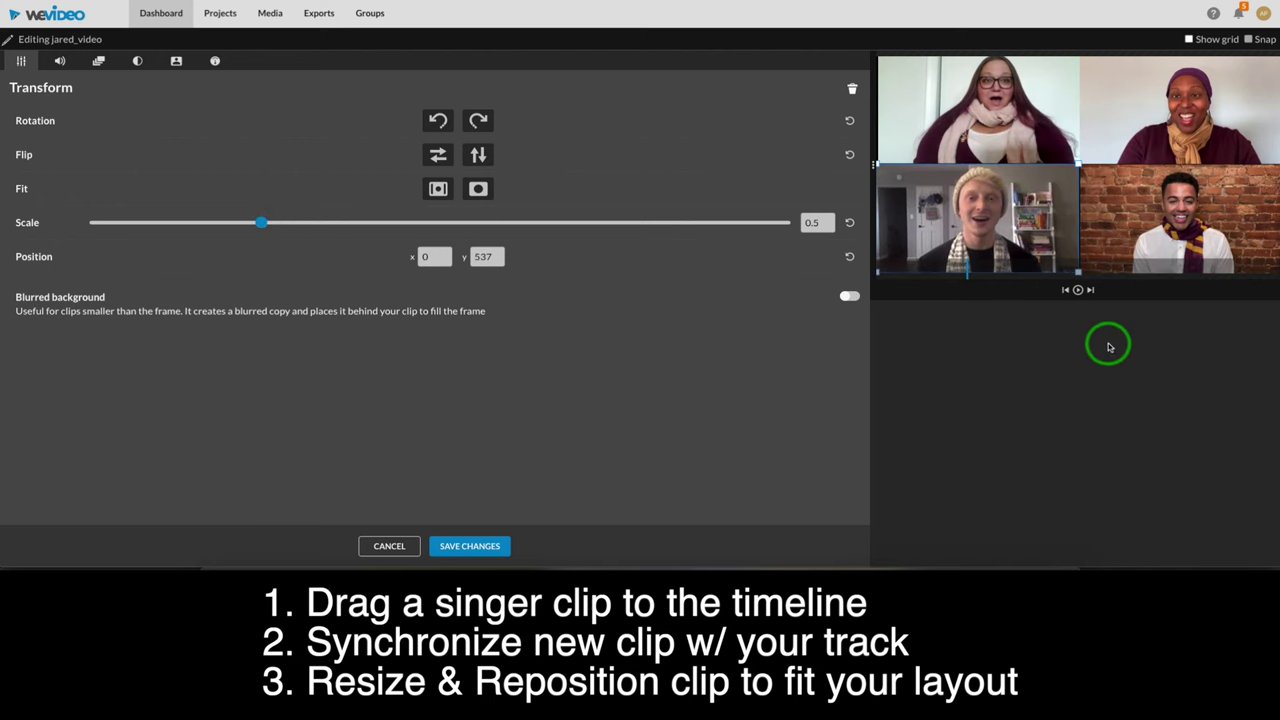
pyautogui.click(469, 550)
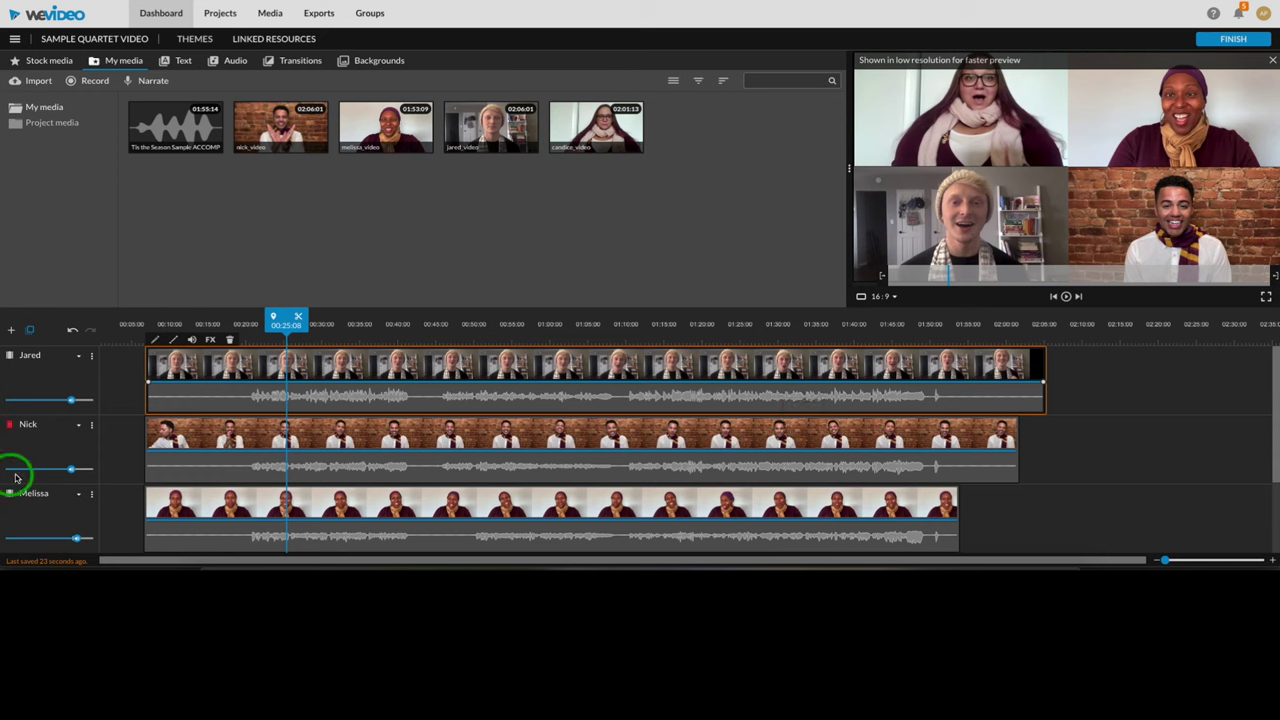
# Lower the beanie singer's track volume and play from about 00:49 to check the balance.
pyautogui.click(71, 400)
pyautogui.click(455, 327)
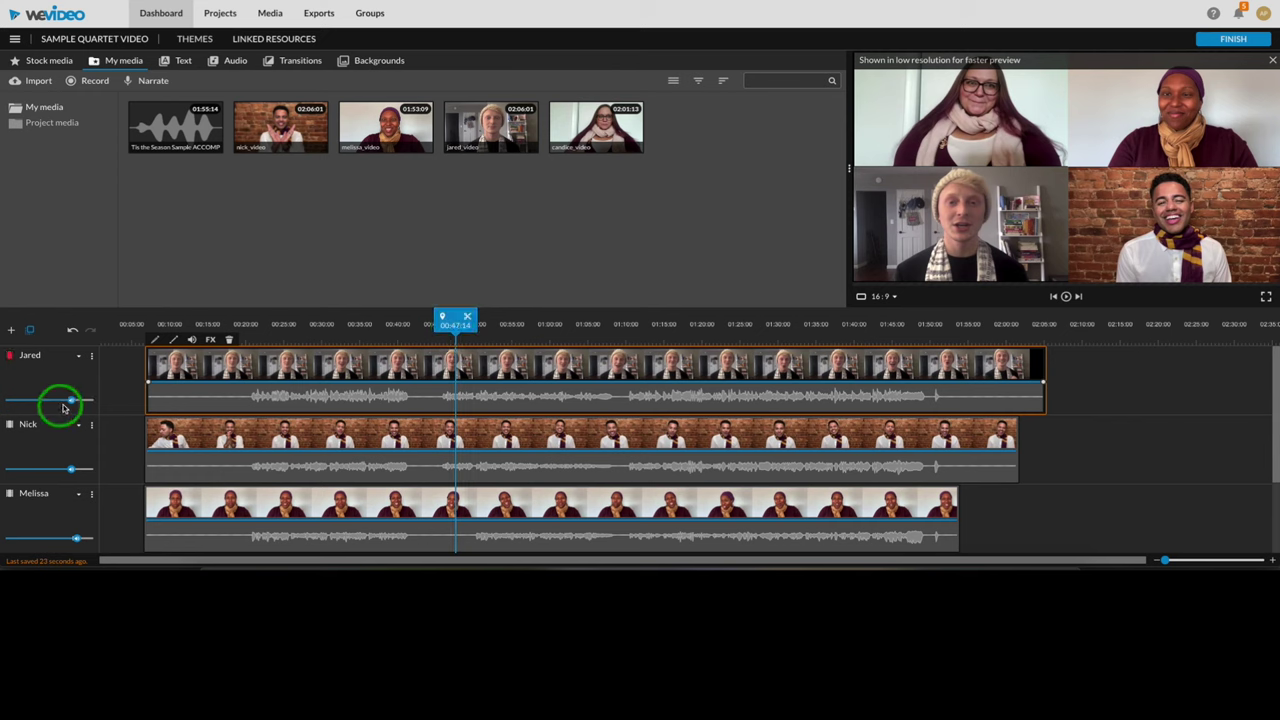
pyautogui.moveTo(69, 401)
pyautogui.moveTo(72, 400); pyautogui.dragTo(59, 400)
pyautogui.moveTo(71, 468)
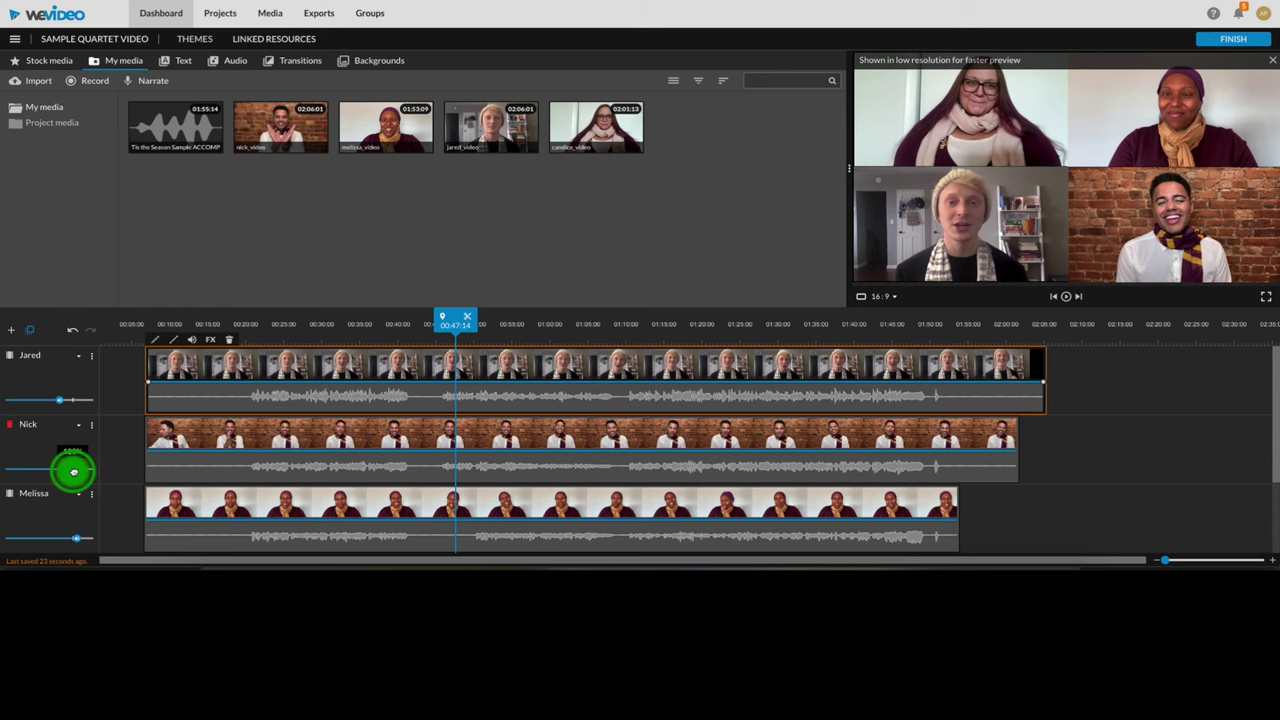
pyautogui.click(463, 345)
pyautogui.press('space')
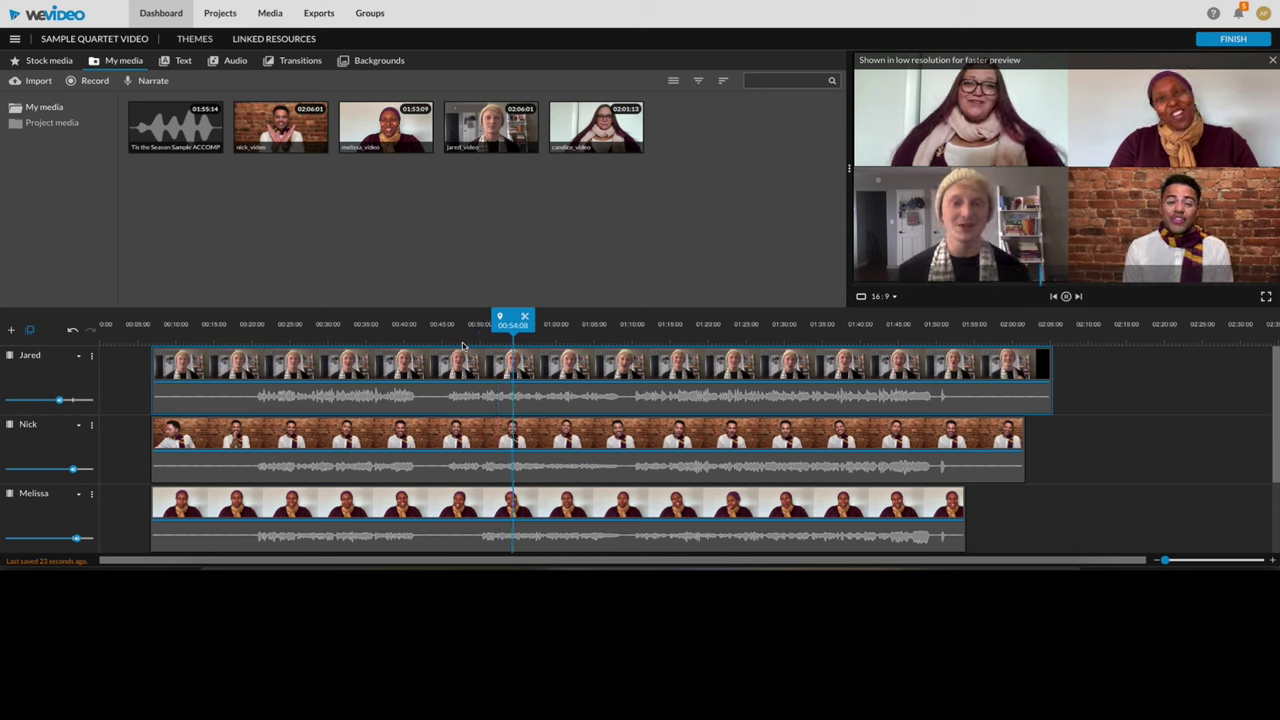
pyautogui.click(463, 346)
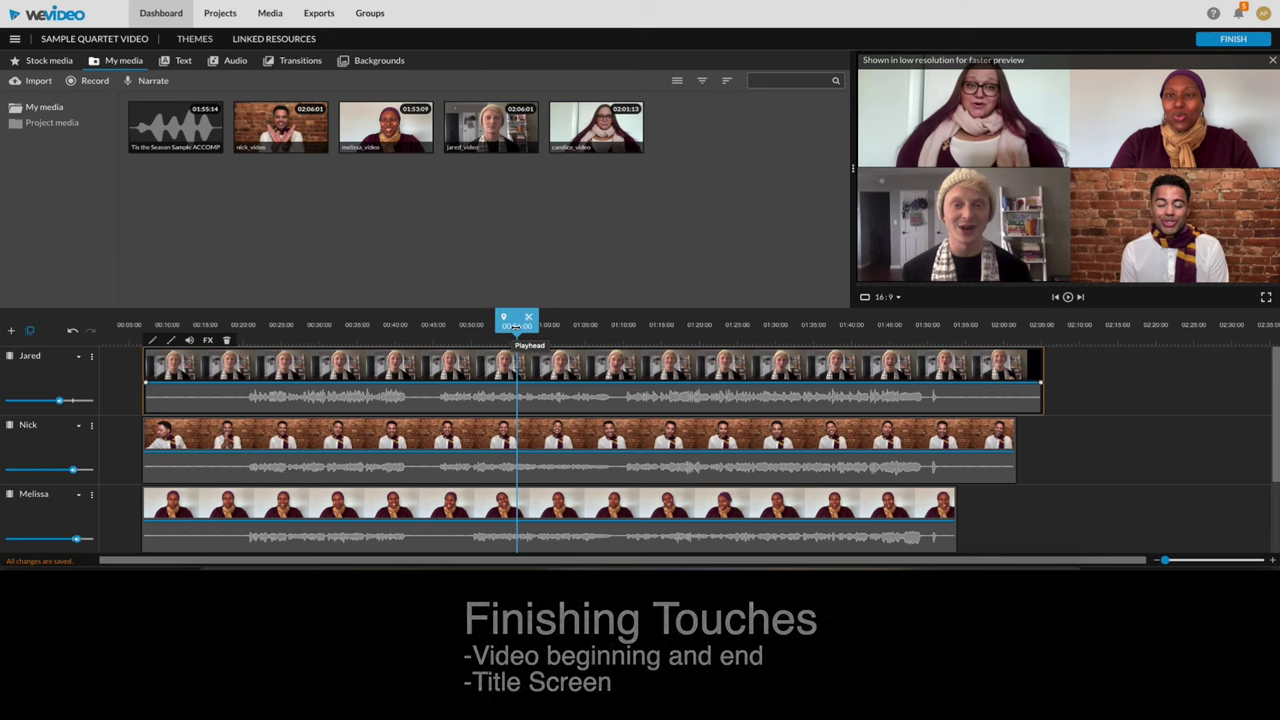
# Place the playhead at 00:07:07, select all singer clips plus the accompaniment, and split them there.
pyautogui.moveTo(516, 326); pyautogui.dragTo(147, 338)
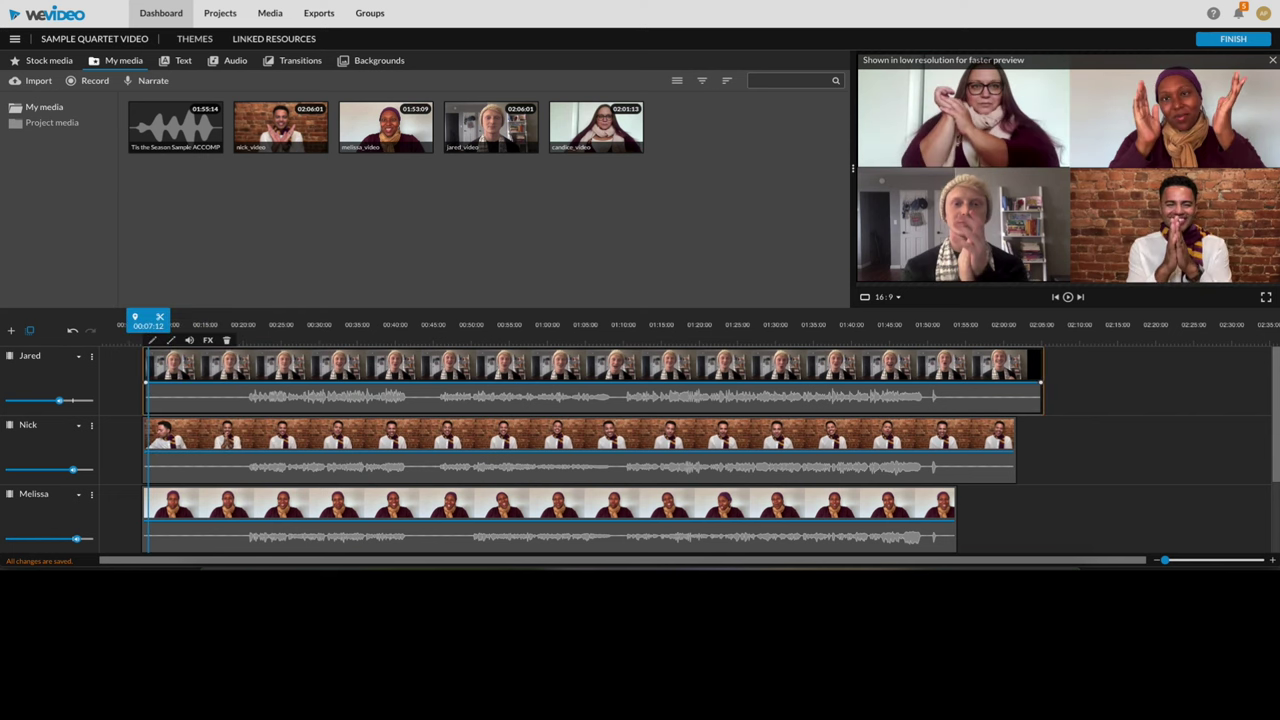
pyautogui.click(1140, 558)
pyautogui.moveTo(1163, 560); pyautogui.dragTo(1210, 560)
pyautogui.moveTo(689, 326); pyautogui.dragTo(651, 331)
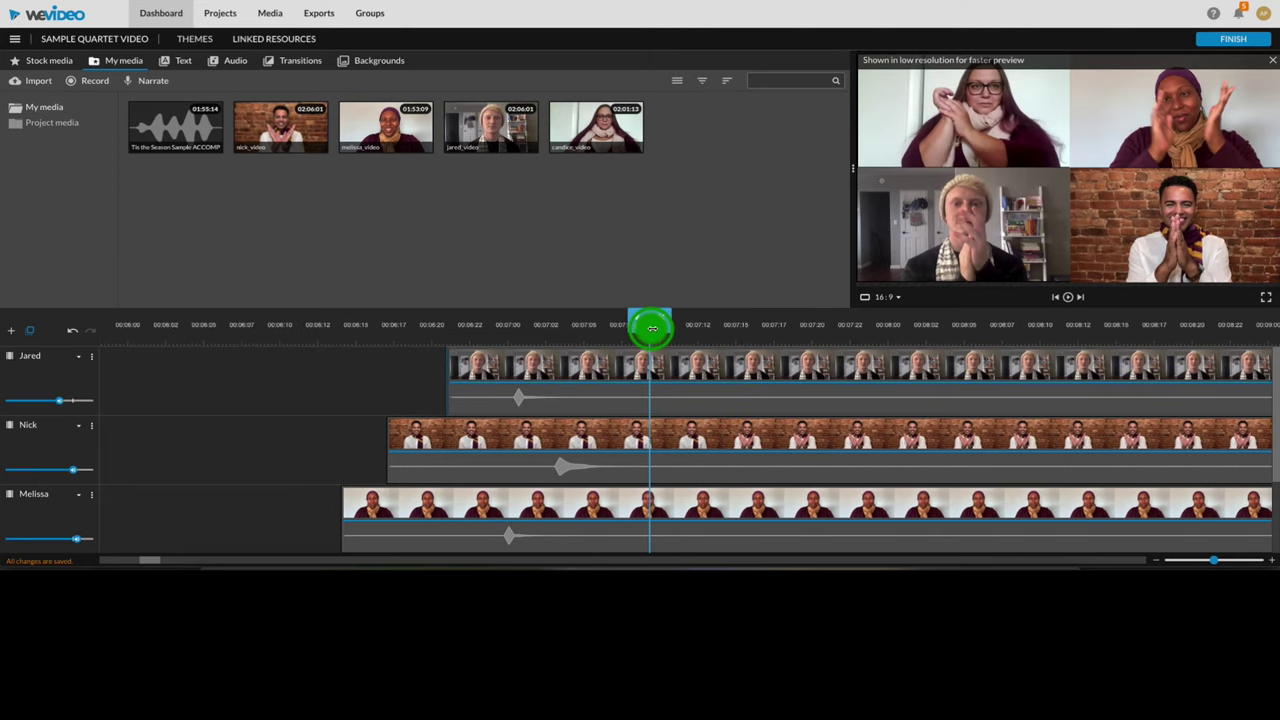
pyautogui.moveTo(651, 380); pyautogui.dragTo(700, 422)
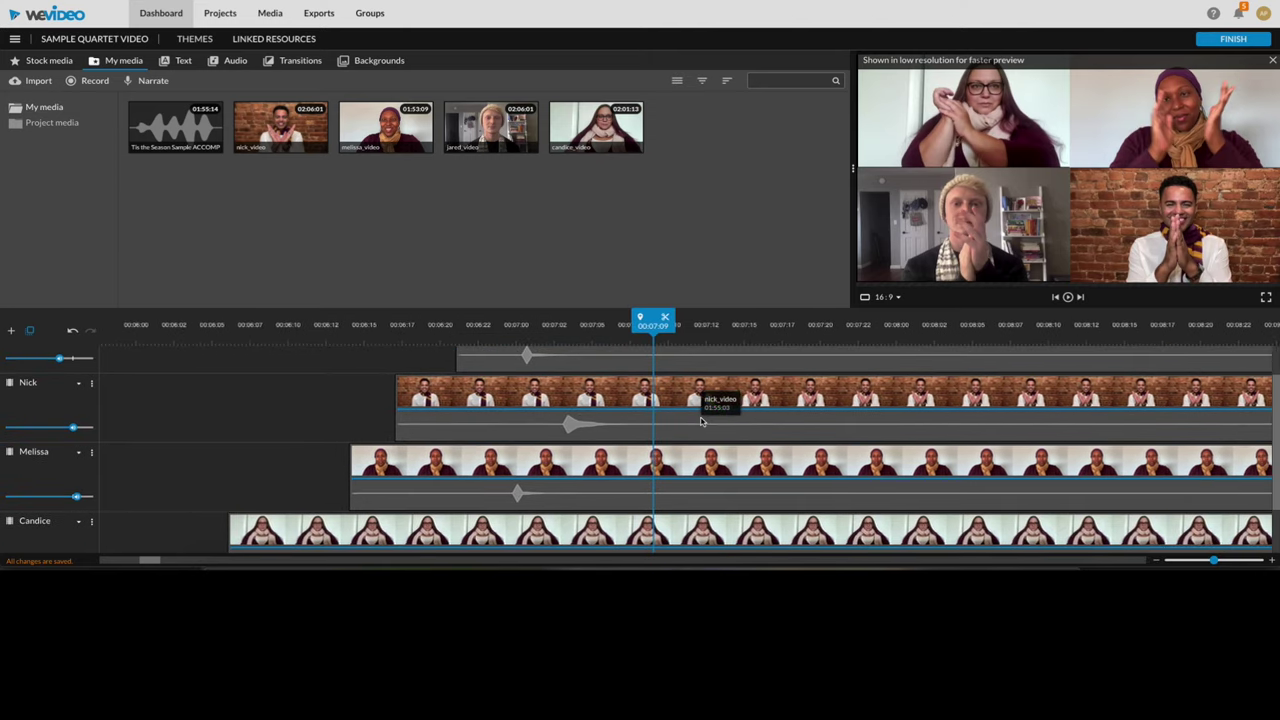
pyautogui.scroll(1, 714, 400)
pyautogui.click(617, 386)
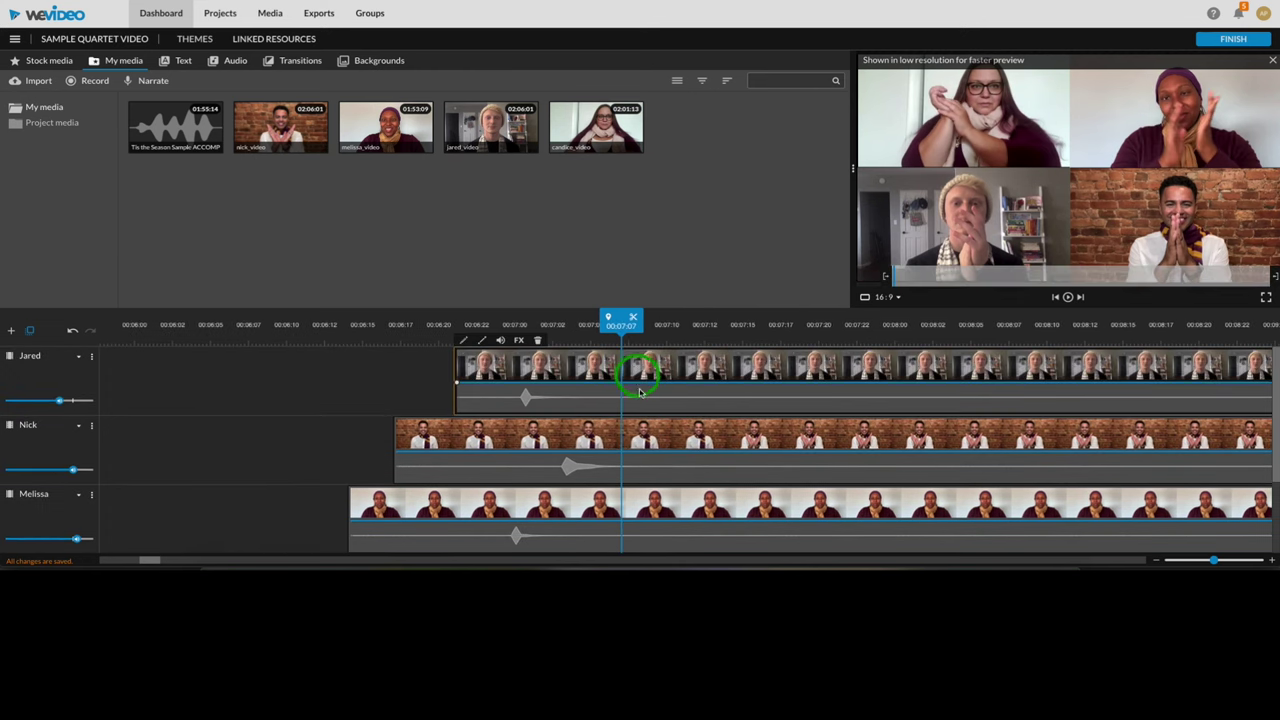
pyautogui.scroll(-3, 650, 457)
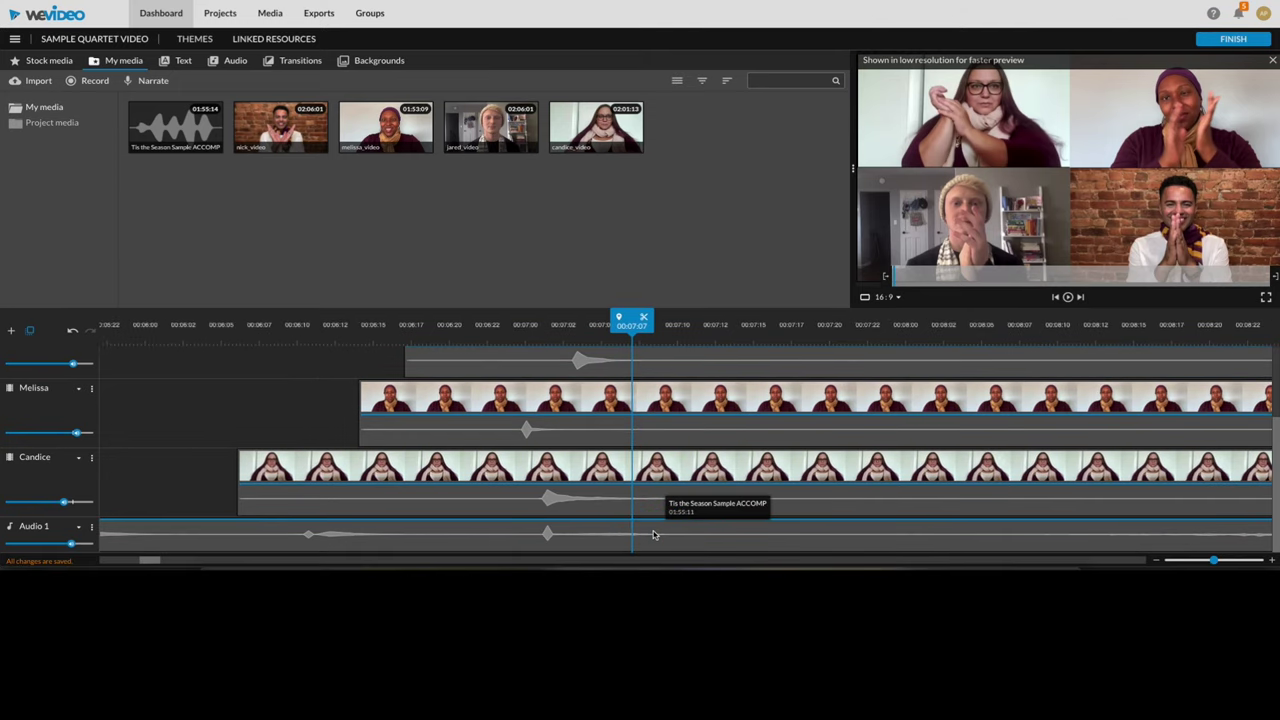
pyautogui.keyDown('shift'); pyautogui.click(654, 535); pyautogui.keyUp('shift')
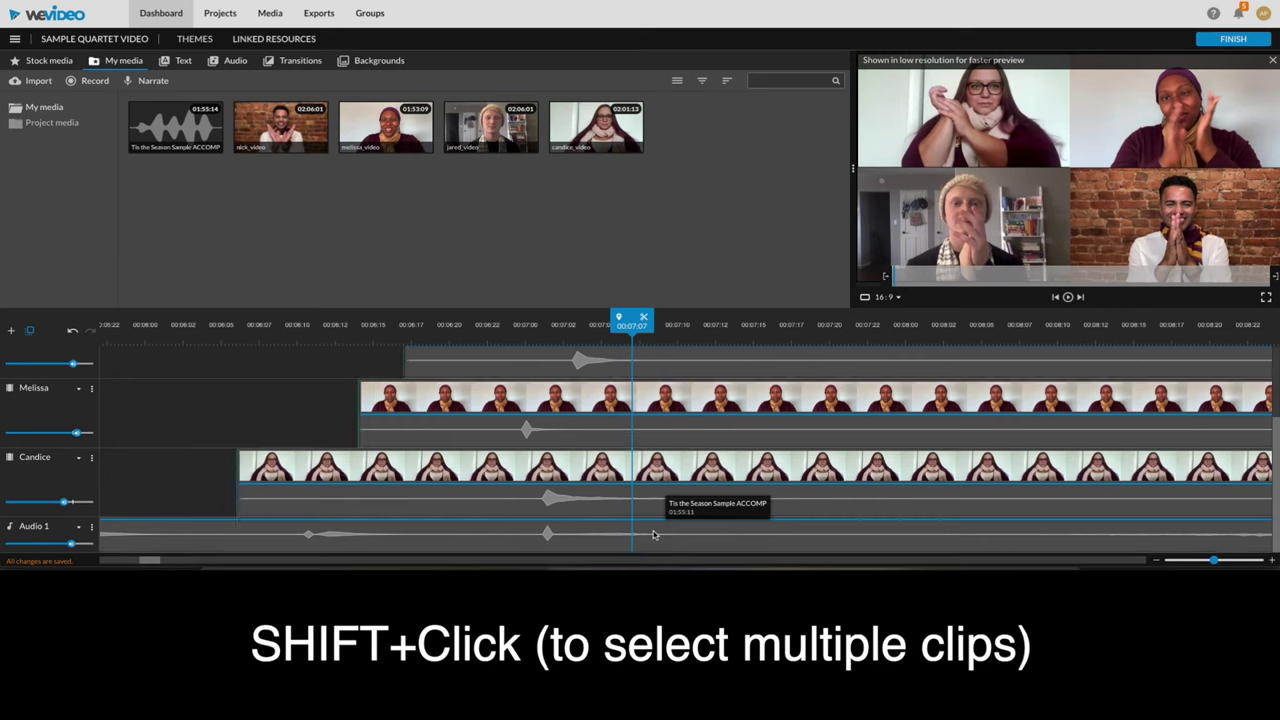
pyautogui.click(644, 318)
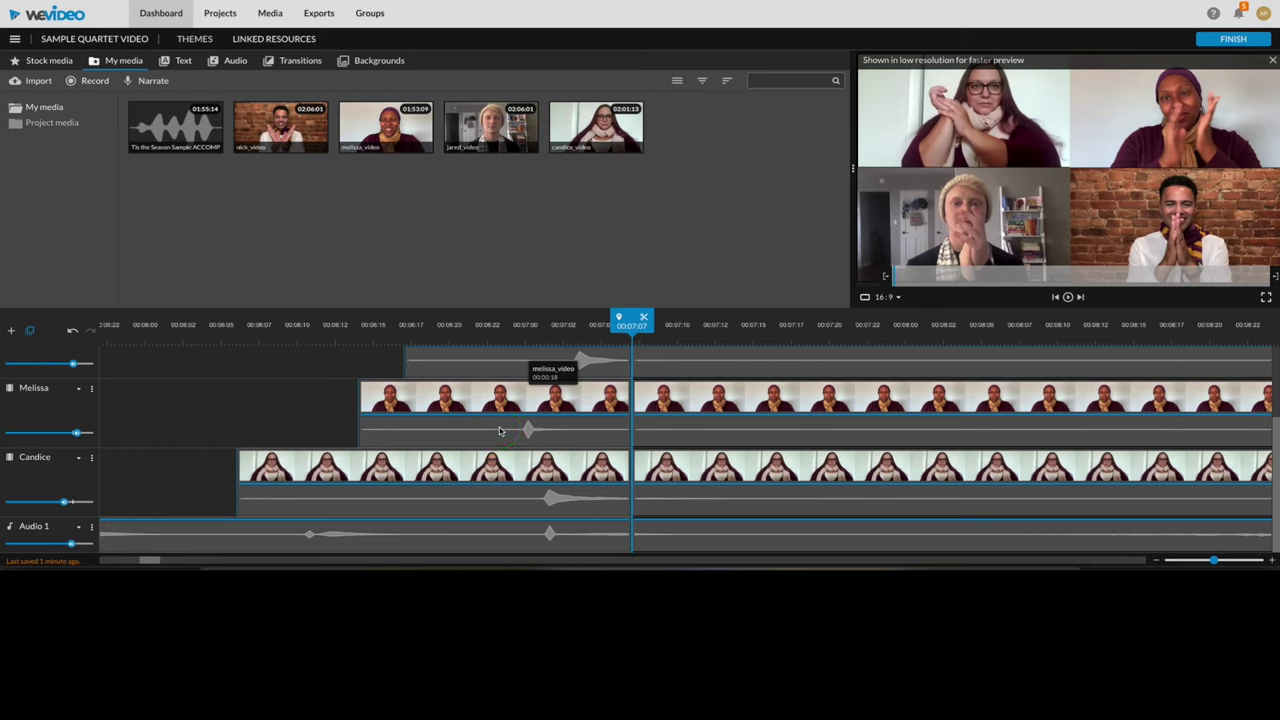
# Delete the lead-in pieces before 07:07 on the accompaniment and the glasses singer's track.
pyautogui.click(203, 474)
pyautogui.click(228, 524)
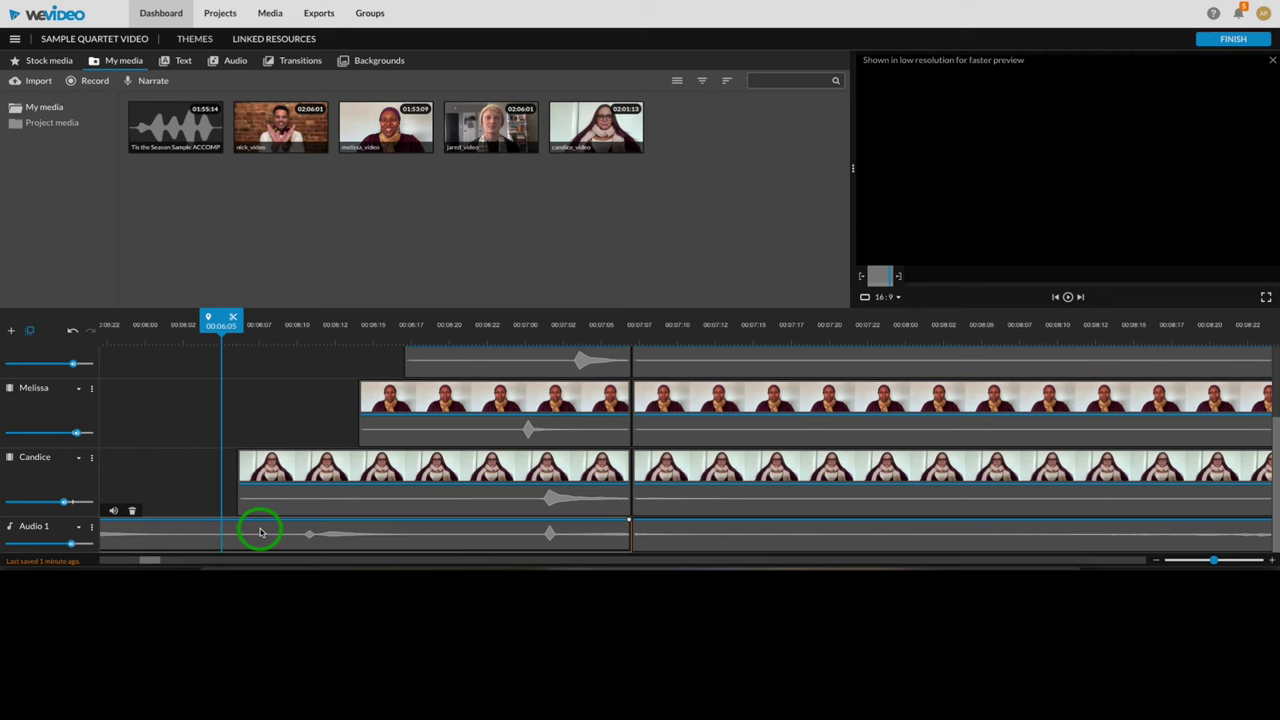
pyautogui.press('Delete')
pyautogui.click(376, 465)
pyautogui.press('Delete')
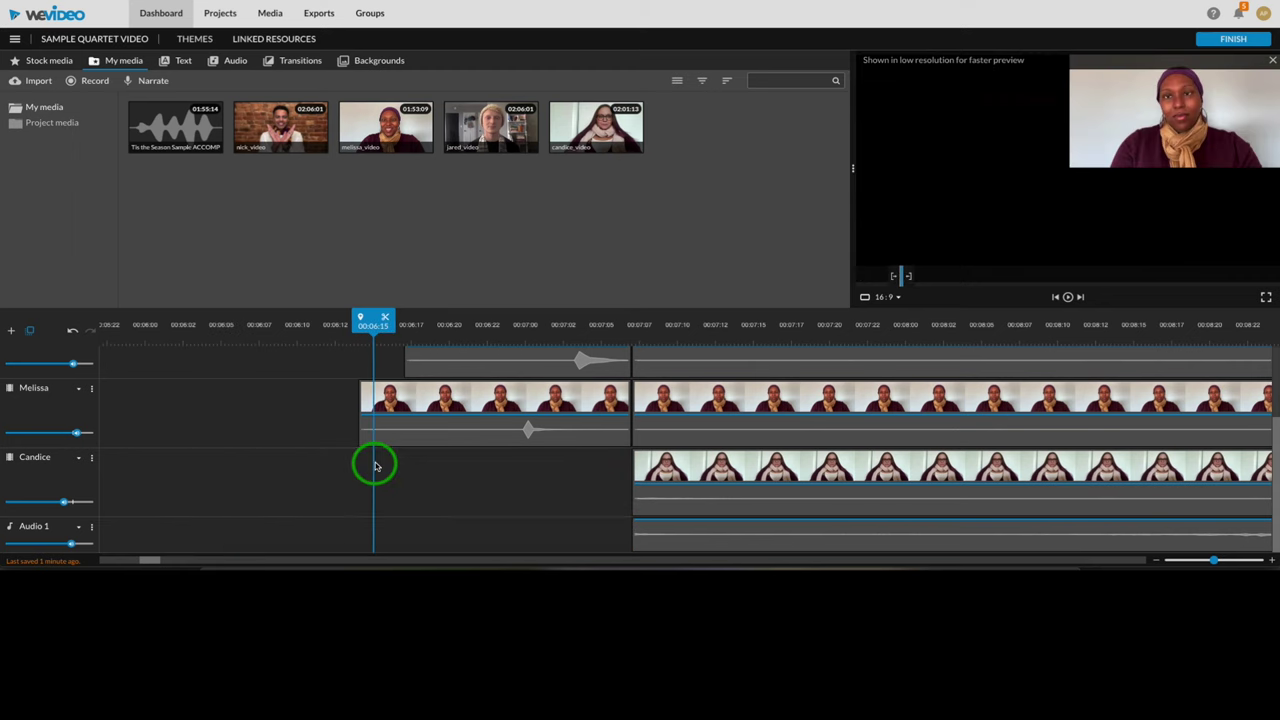
# Delete the remaining three singers' lead-in pieces, undoing an accidental whole-clip deletion.
pyautogui.scroll(3, 371, 463)
pyautogui.click(548, 505)
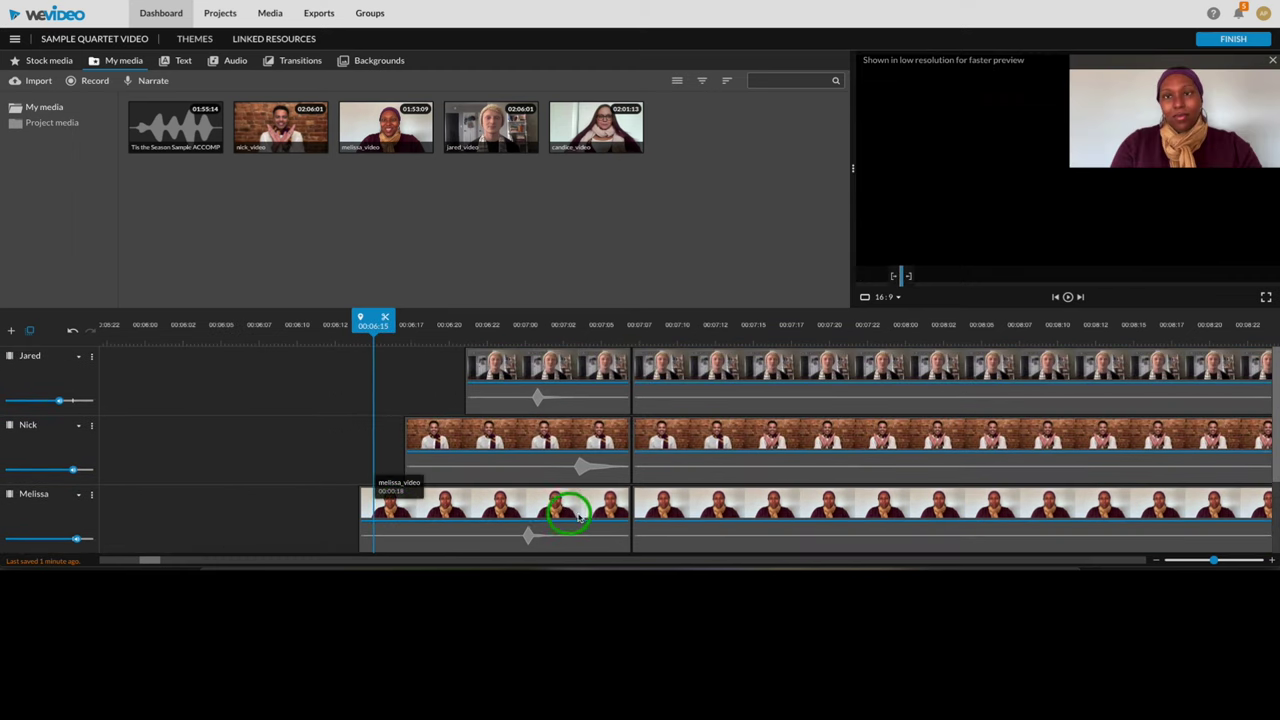
pyautogui.moveTo(323, 511); pyautogui.dragTo(801, 522)
pyautogui.press('Delete')
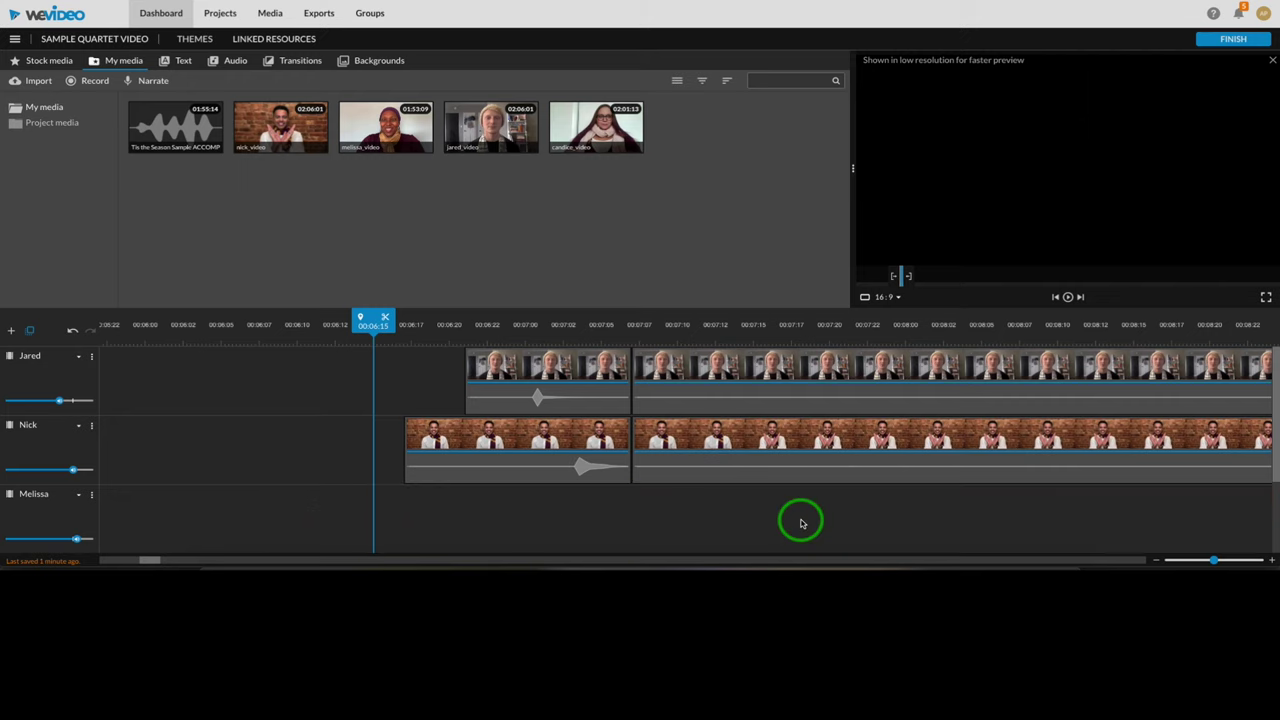
pyautogui.click(72, 331)
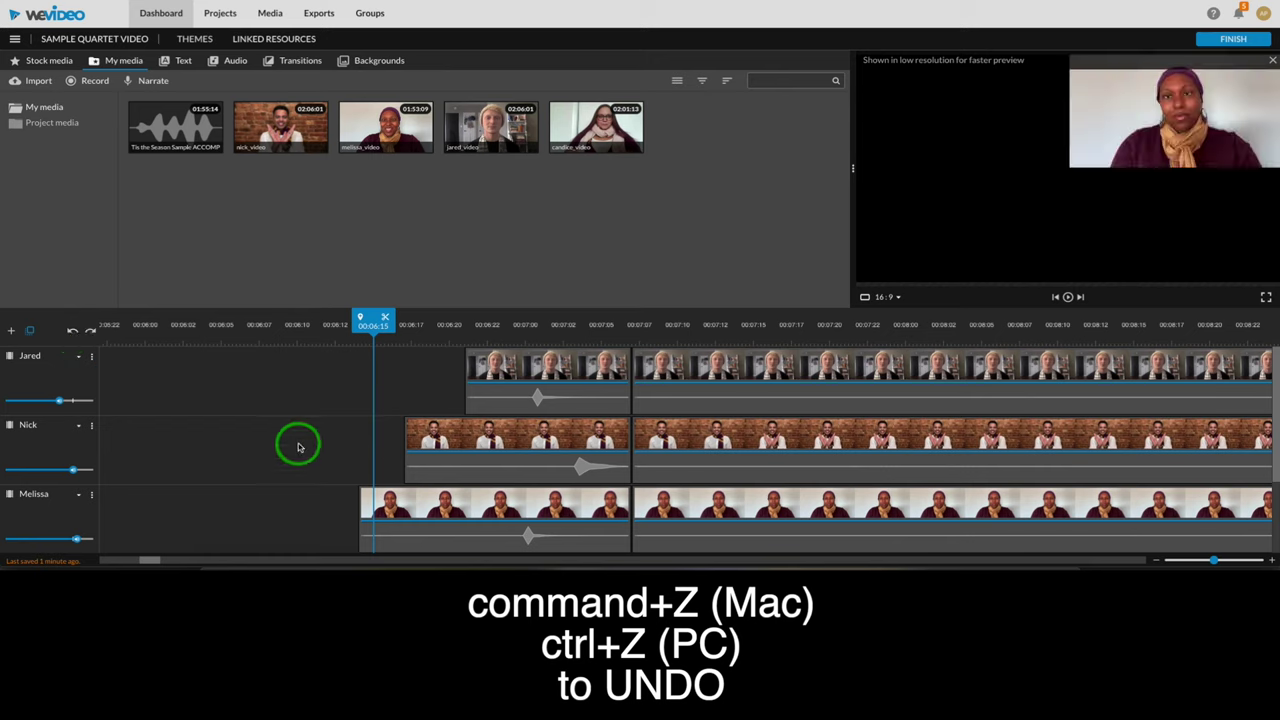
pyautogui.moveTo(313, 512); pyautogui.dragTo(510, 401)
pyautogui.press('Delete')
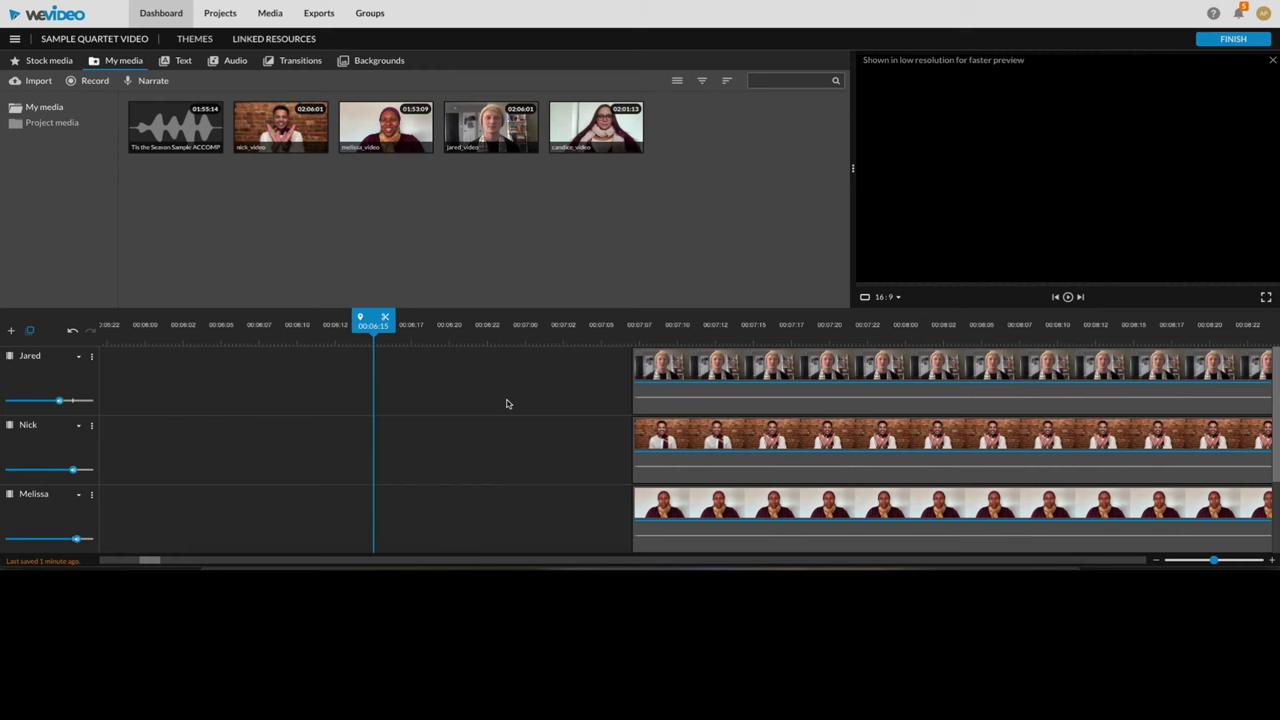
# Zoom out and drag all trimmed clips left so everything starts together at 00:00:00.
pyautogui.click(937, 517)
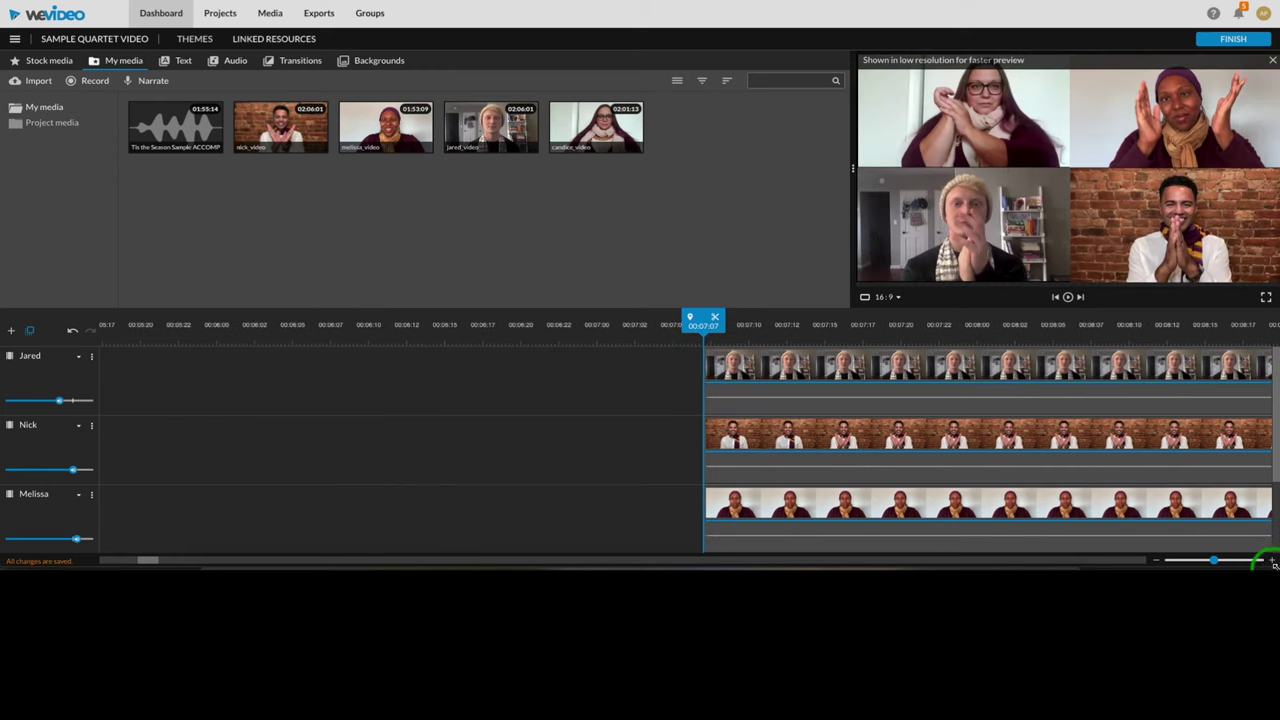
pyautogui.moveTo(1213, 561); pyautogui.dragTo(1158, 558)
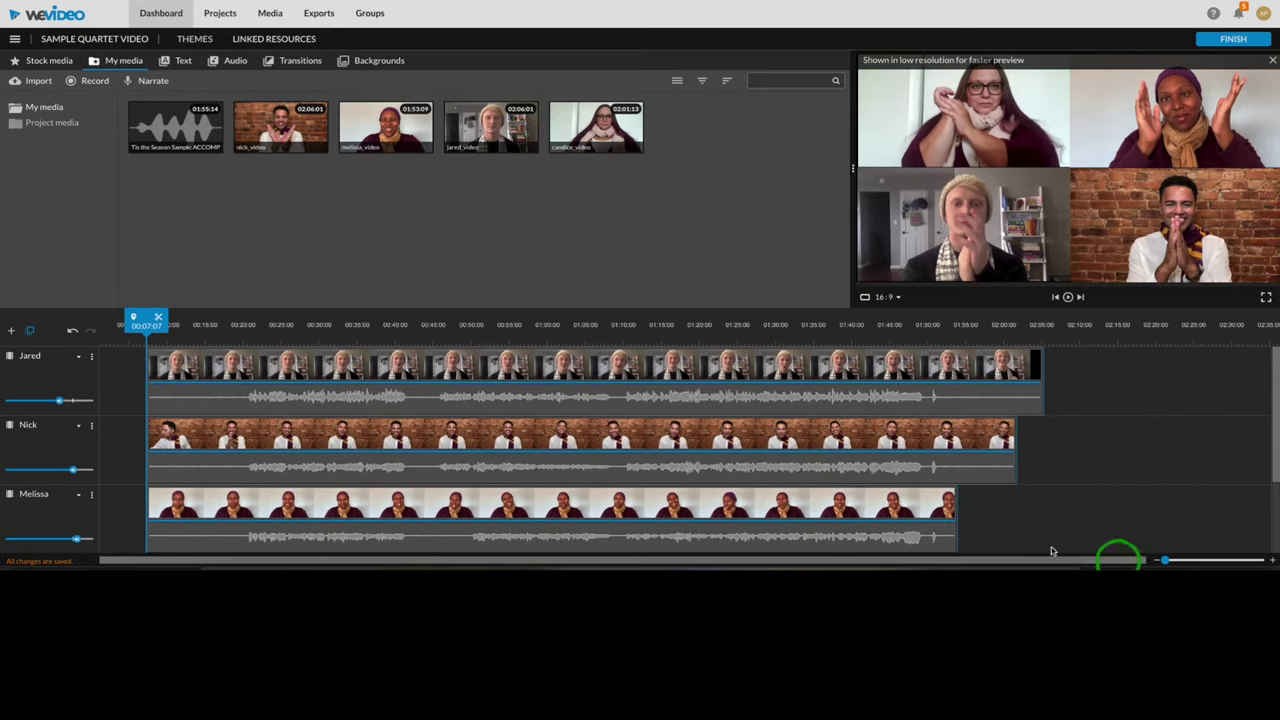
pyautogui.click(114, 377)
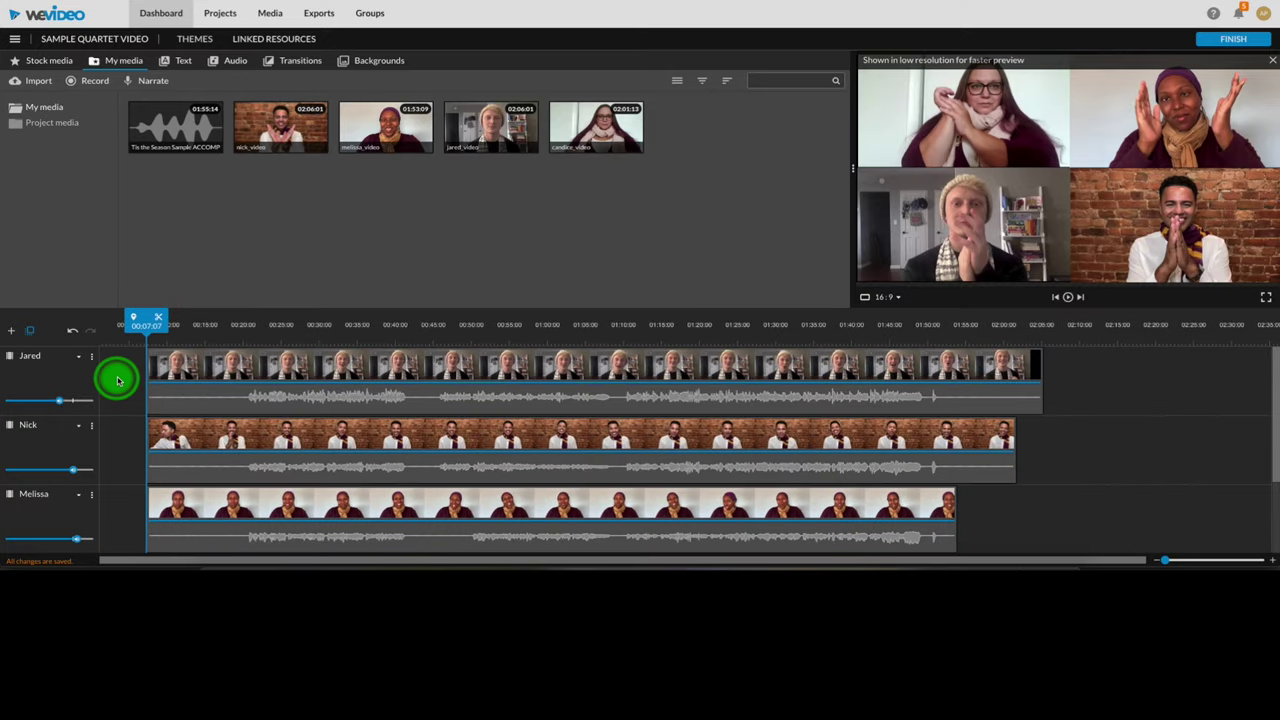
pyautogui.click(177, 380)
pyautogui.scroll(-2, 222, 445)
pyautogui.hscroll(-1, 220, 448)
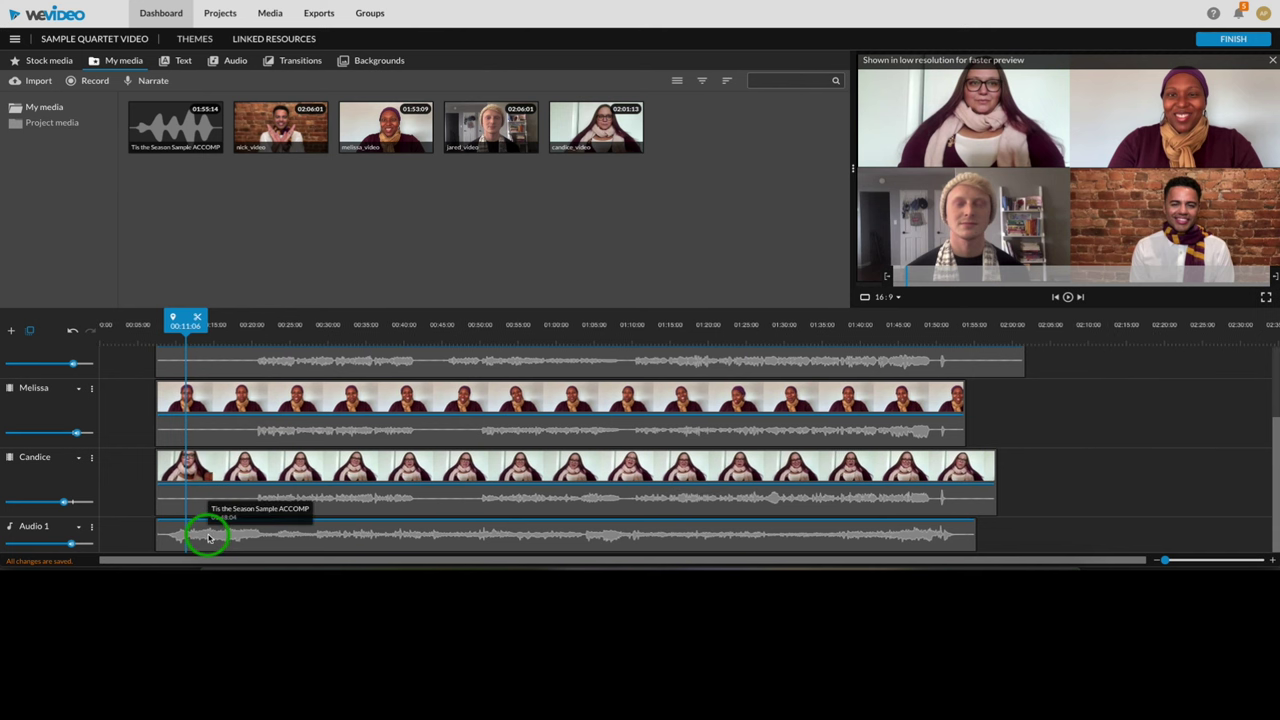
pyautogui.moveTo(218, 467); pyautogui.dragTo(138, 471)
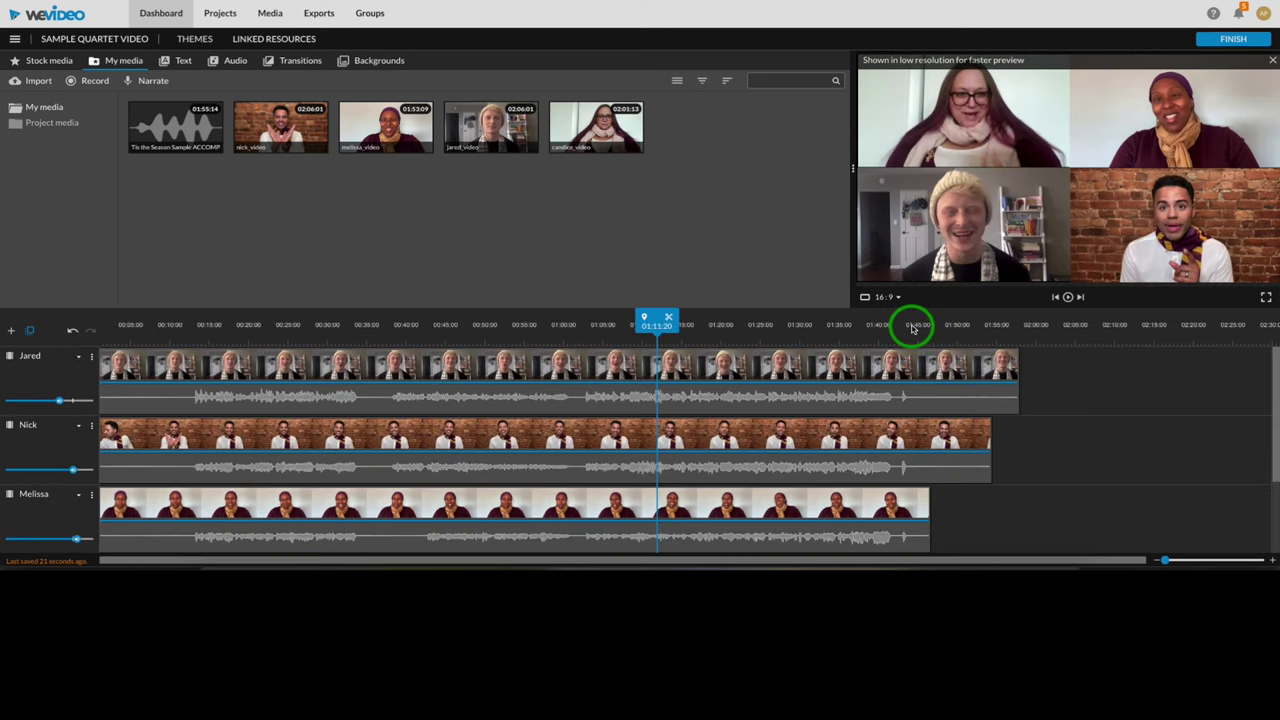
# Extend the accompaniment's end, then split every track at 01:45:14.
pyautogui.click(921, 327)
pyautogui.scroll(-3, 928, 415)
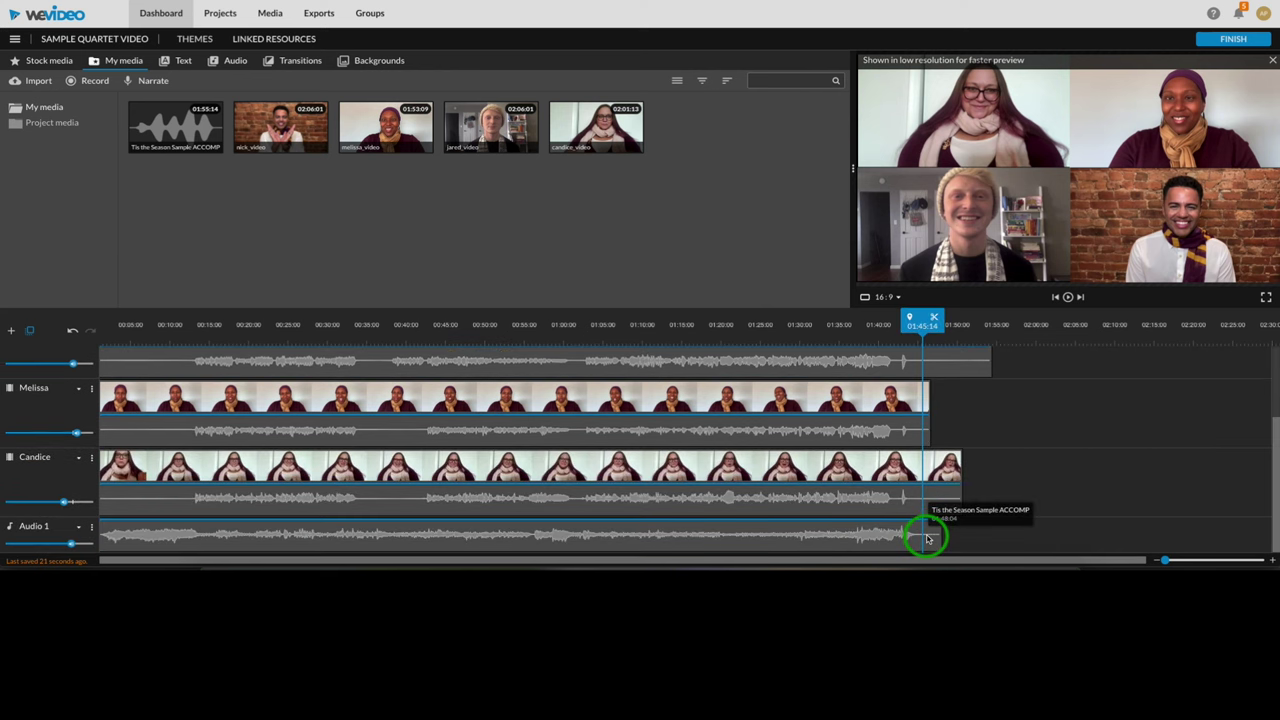
pyautogui.moveTo(928, 540); pyautogui.dragTo(944, 534)
pyautogui.click(934, 318)
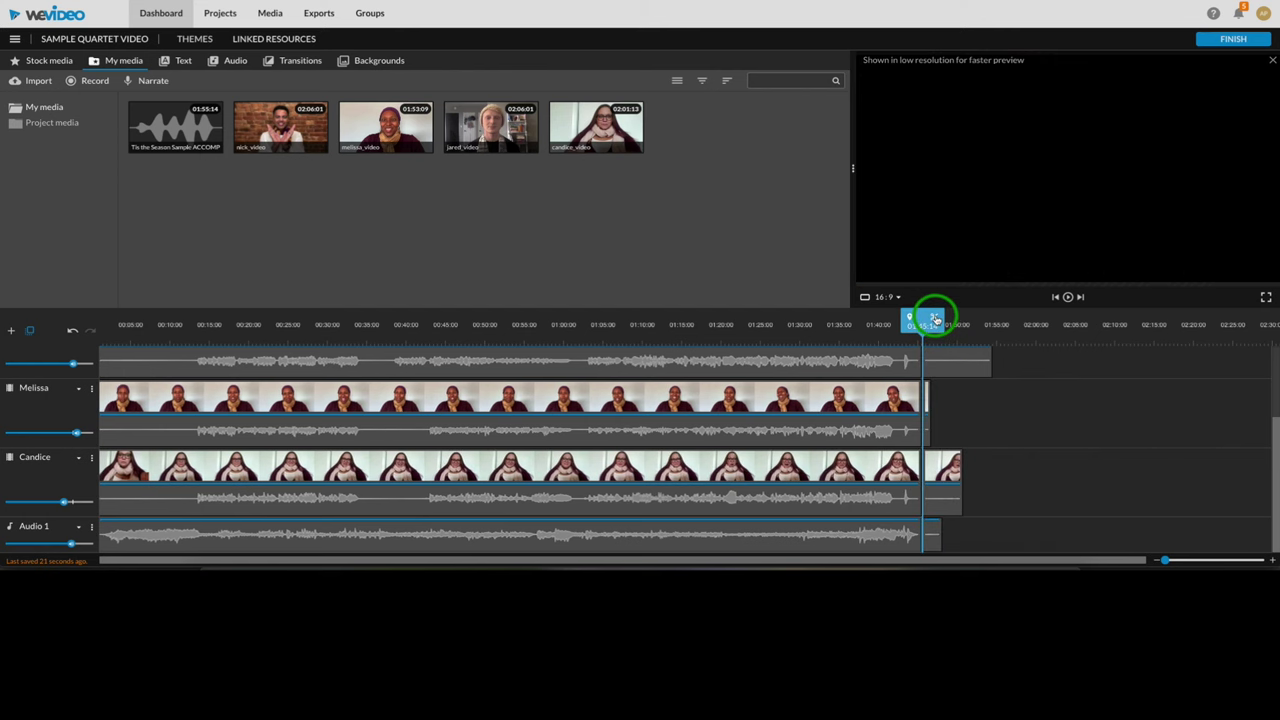
# Delete the leftover ending pieces of Jared's, Nick's and Candice's clips.
pyautogui.scroll(2, 1038, 468)
pyautogui.scroll(1, 1038, 468)
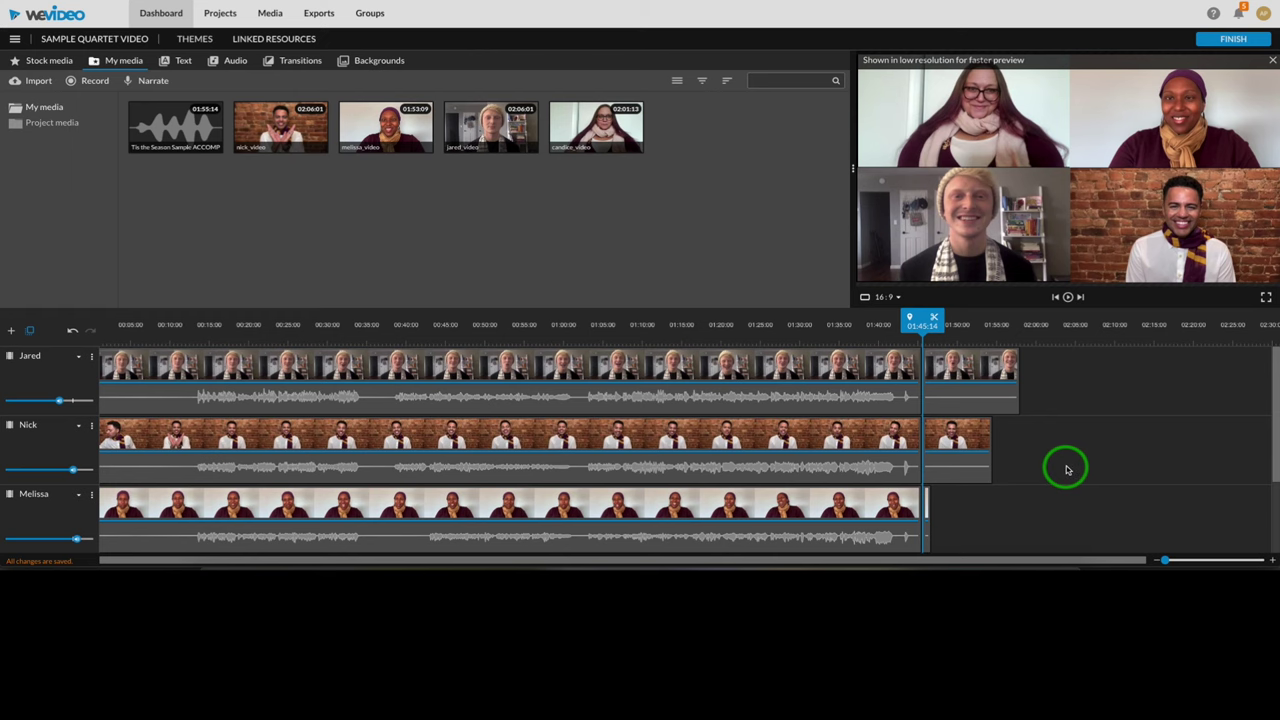
pyautogui.press('Delete')
pyautogui.scroll(-2, 998, 436)
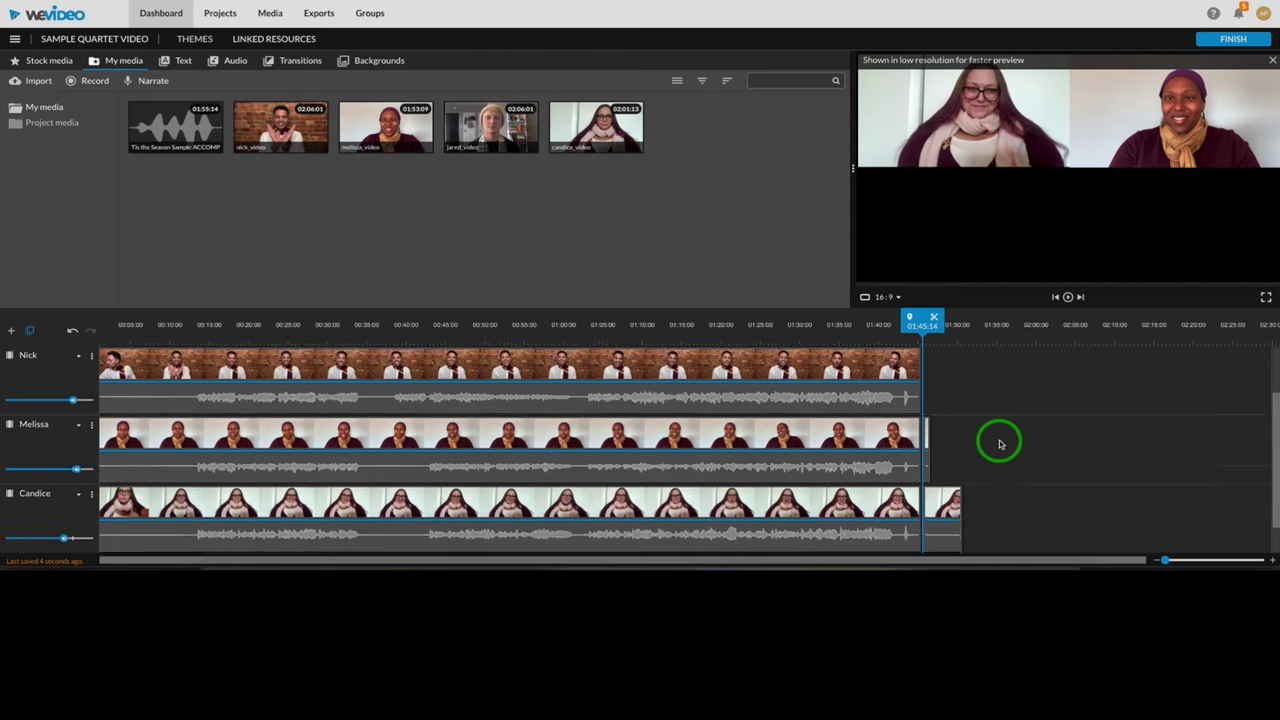
pyautogui.moveTo(958, 468); pyautogui.dragTo(966, 417)
pyautogui.click(929, 425)
pyautogui.press('Delete')
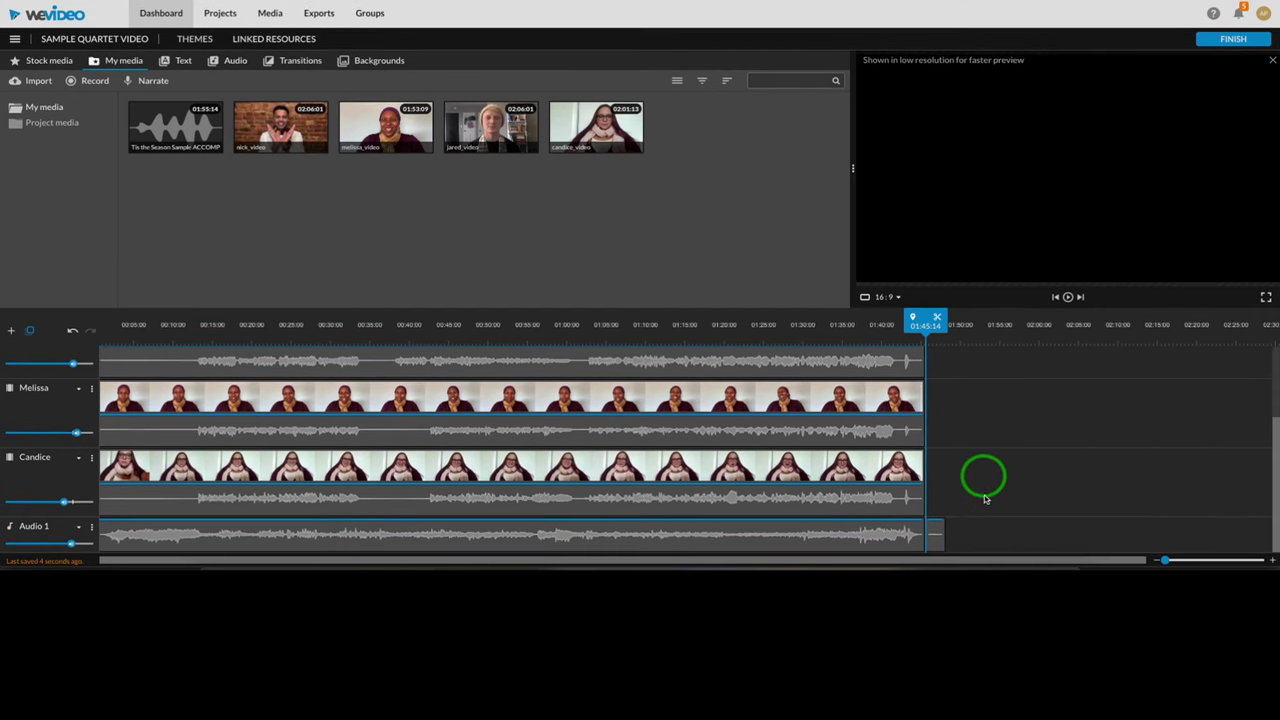
# Delete the accompaniment's leftover tail and play the edited video from the start.
pyautogui.moveTo(971, 533); pyautogui.dragTo(943, 534)
pyautogui.press('Delete')
pyautogui.click(88, 338)
pyautogui.press('space')
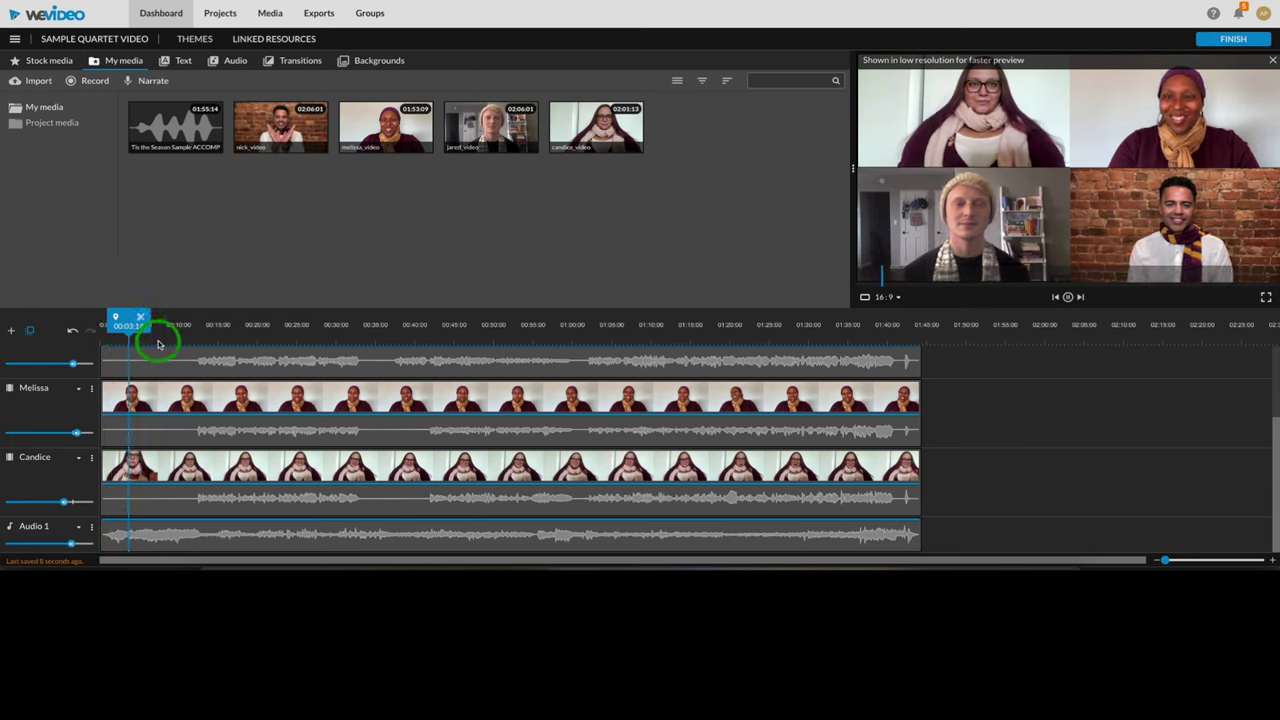
# Review the ending around 01:39–01:40 and scroll back up to the top tracks.
pyautogui.click(883, 326)
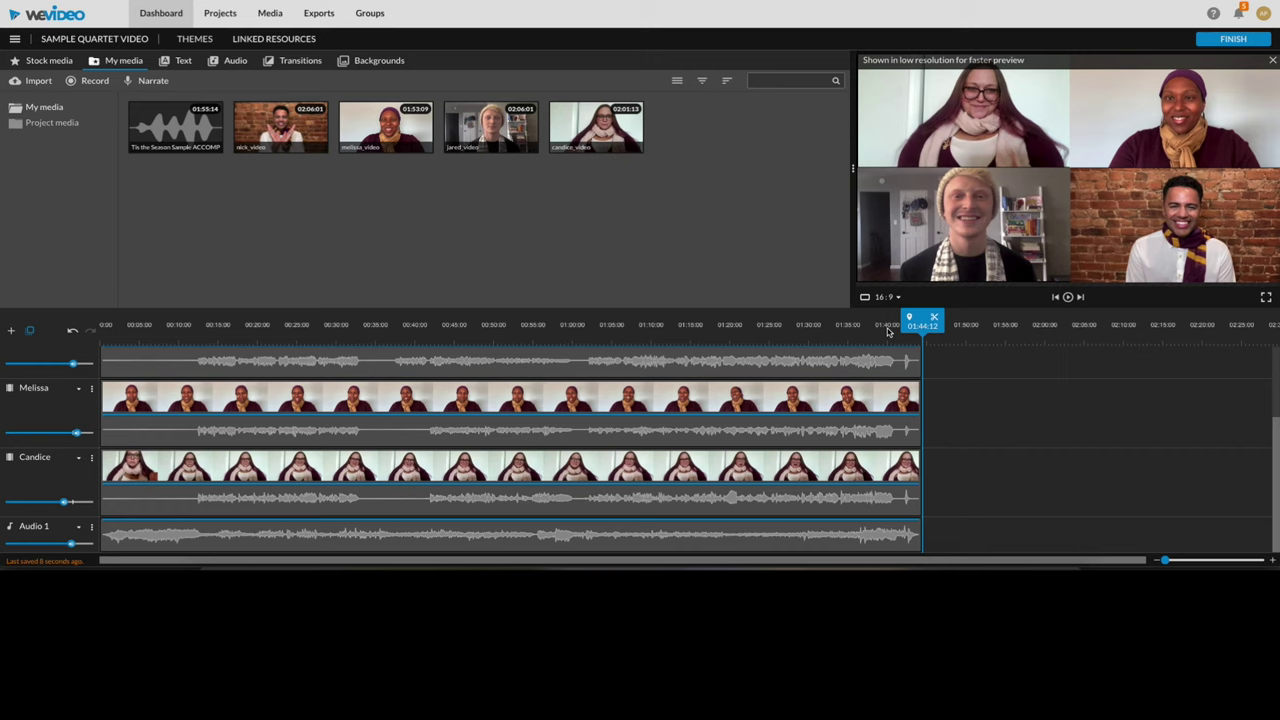
pyautogui.click(886, 330)
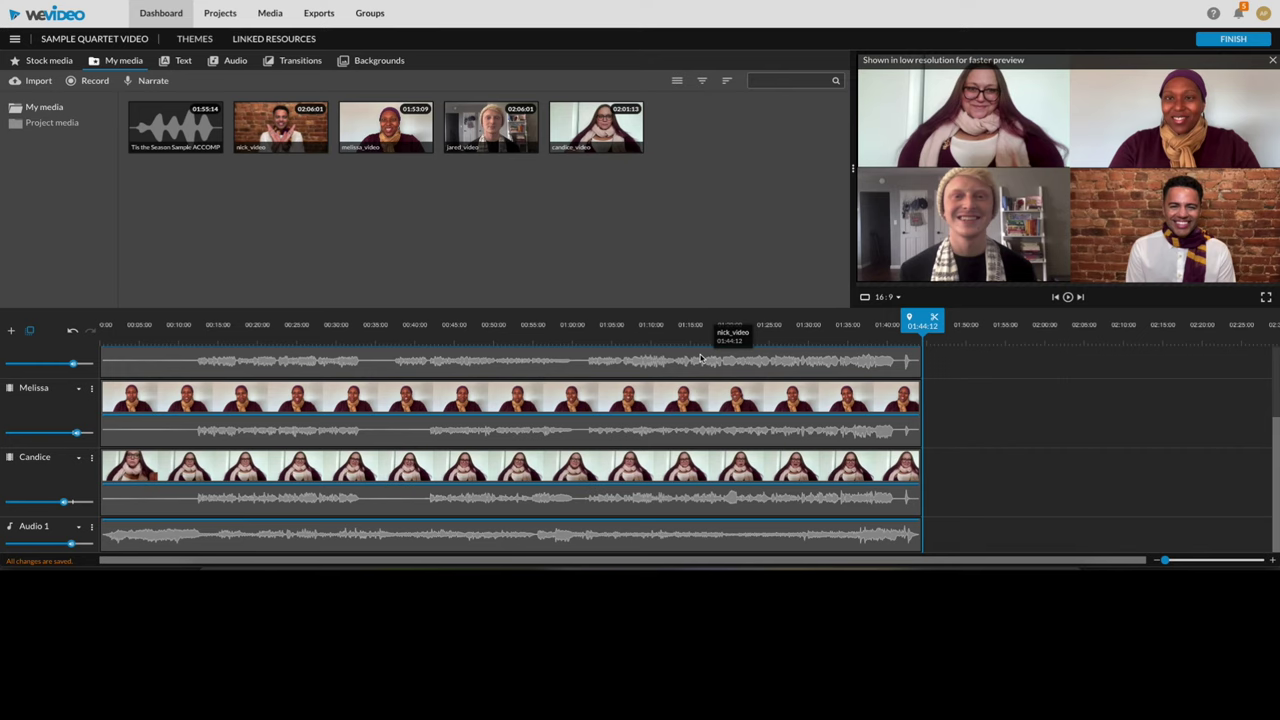
pyautogui.scroll(3, 700, 360)
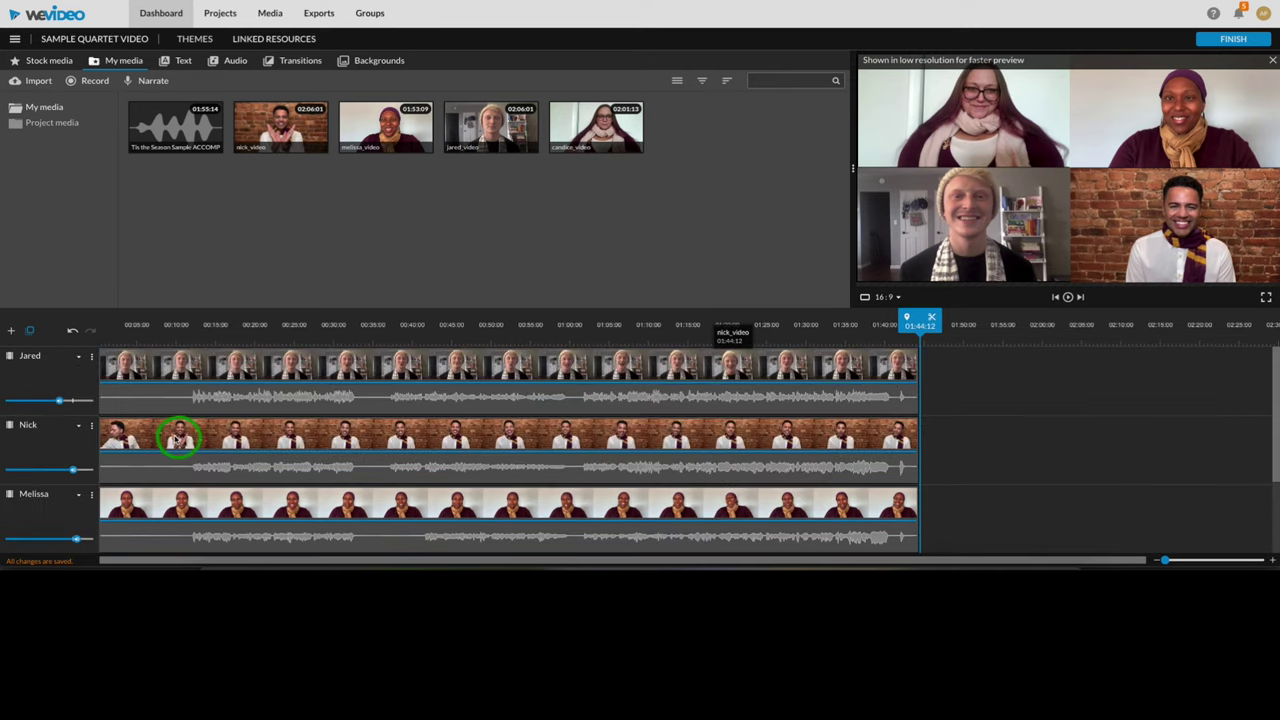
# Add a new video track named 'Black Background'.
pyautogui.click(13, 331)
pyautogui.click(709, 334)
pyautogui.press('BackSpace')
pyautogui.press('BackSpace')
pyautogui.press('BackSpace')
pyautogui.press('BackSpace')
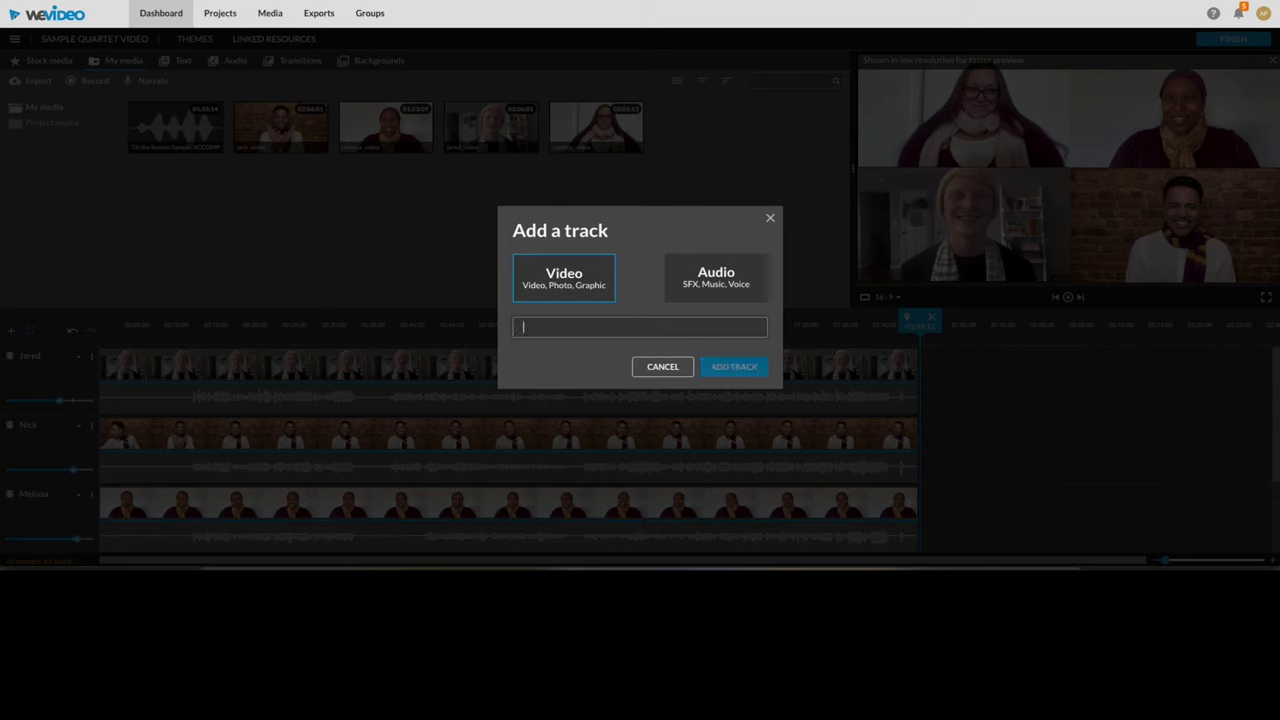
pyautogui.write('Black Bac')
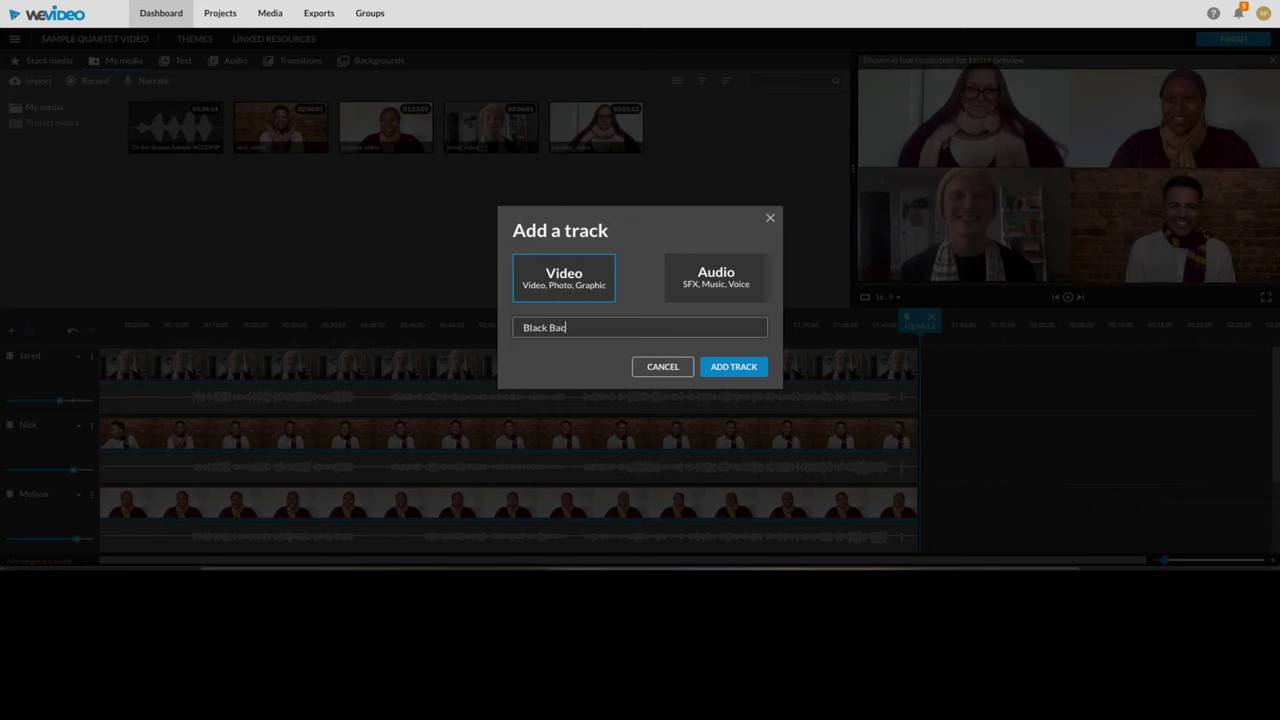
pyautogui.write('kground')
pyautogui.click(739, 365)
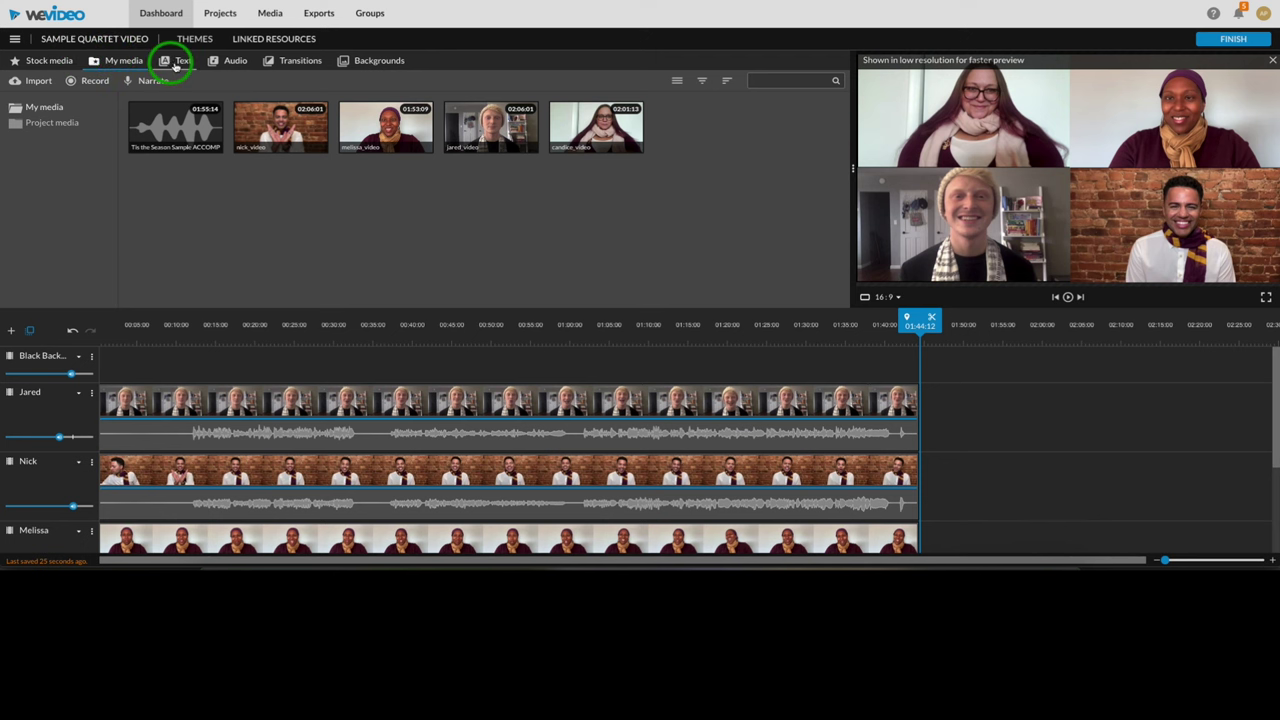
# Place a Black solid background at the start of the Black Background track.
pyautogui.click(385, 63)
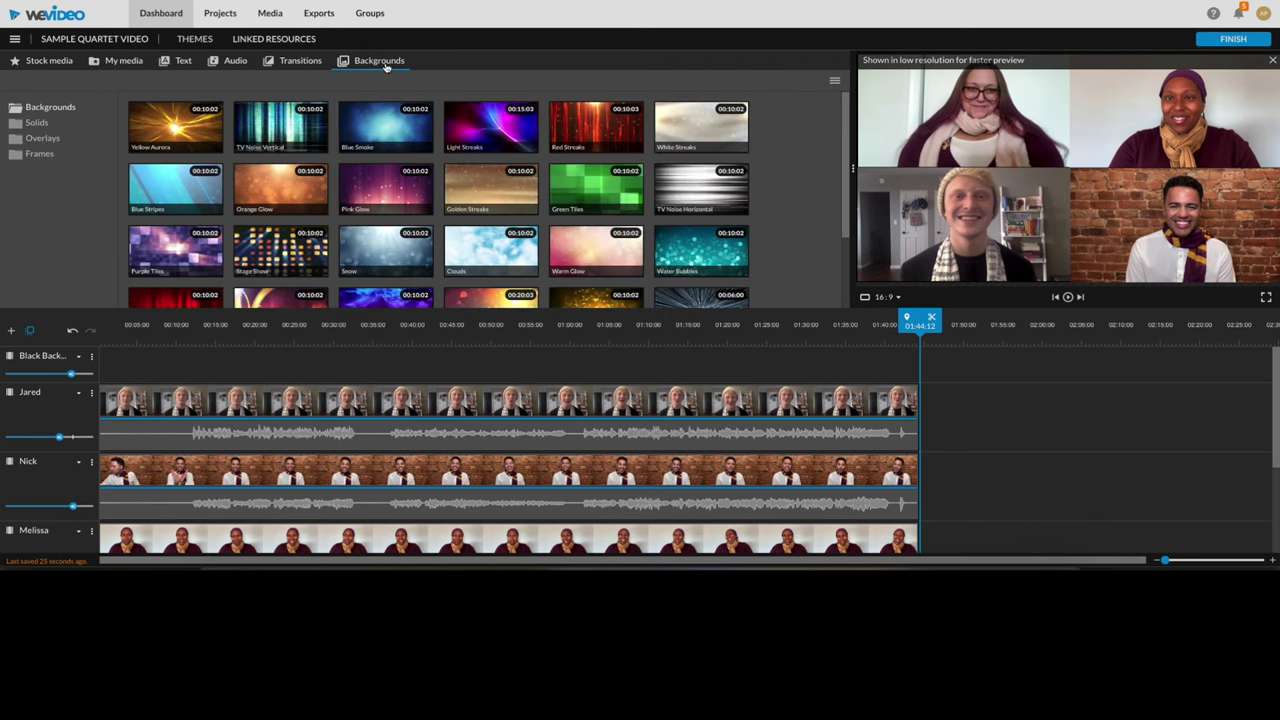
pyautogui.click(36, 122)
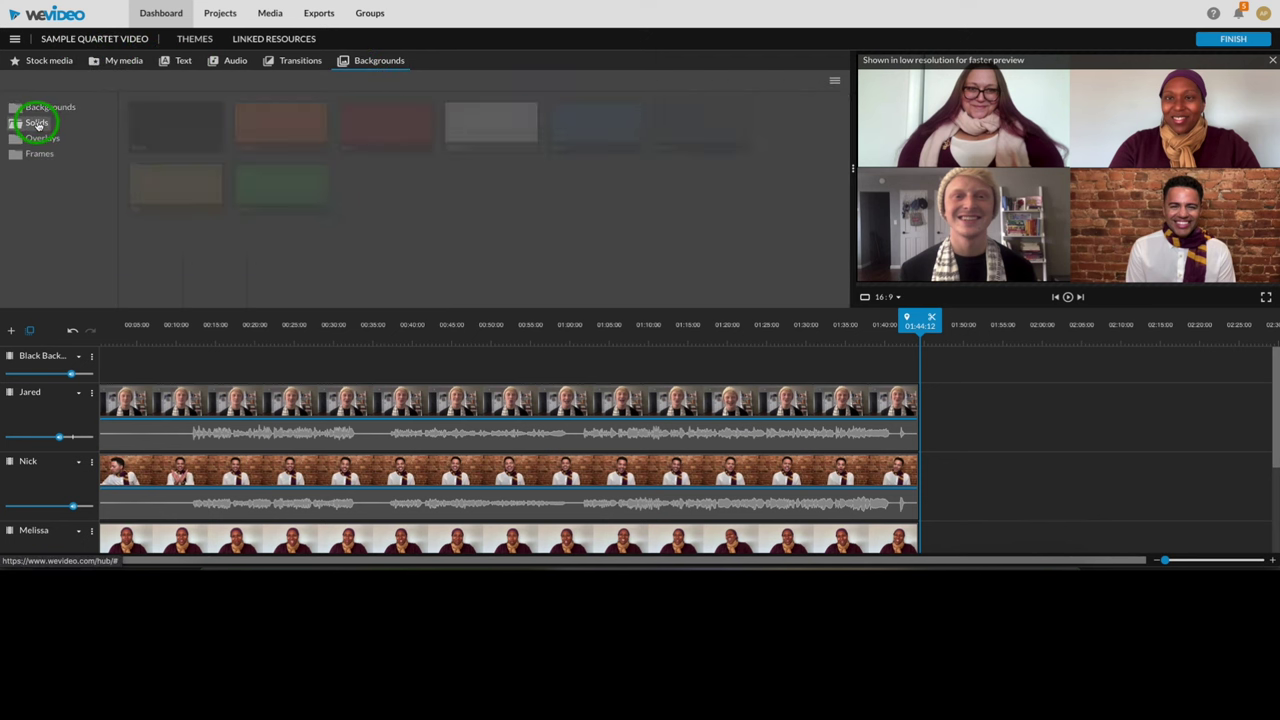
pyautogui.moveTo(158, 122); pyautogui.dragTo(109, 366)
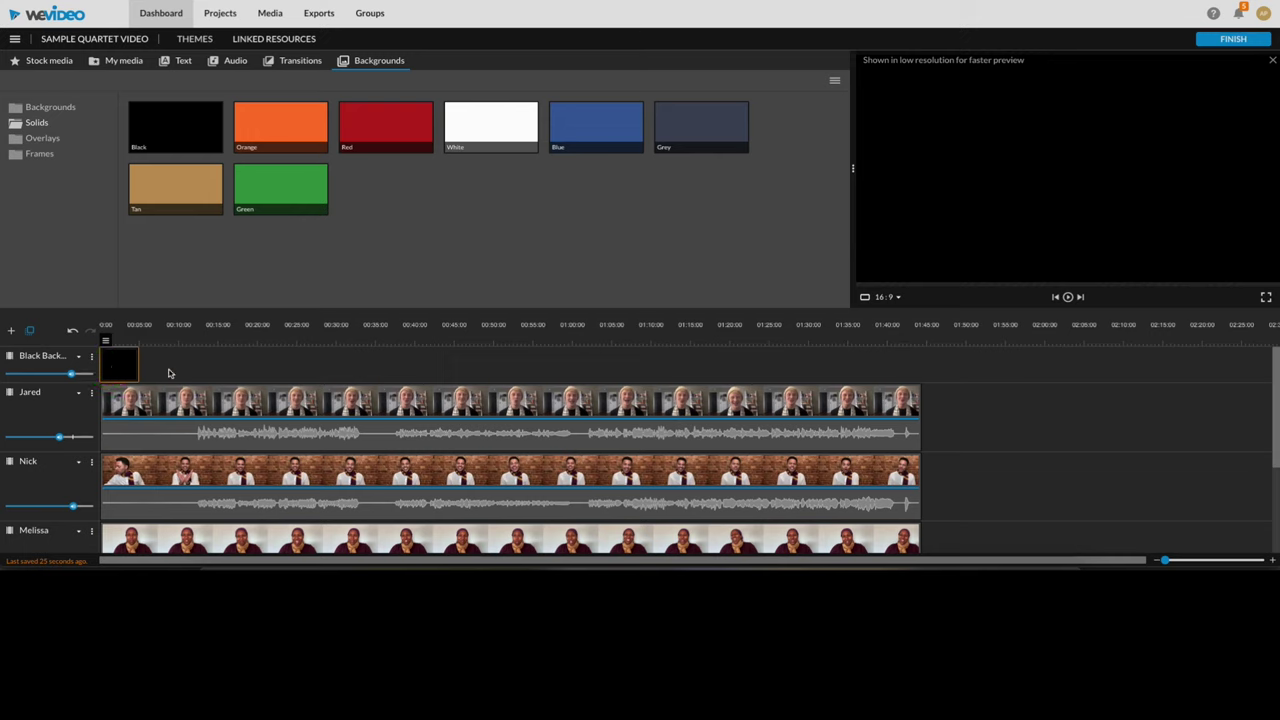
# Add another video track named 'Intro Text'.
pyautogui.click(12, 330)
pyautogui.click(610, 324)
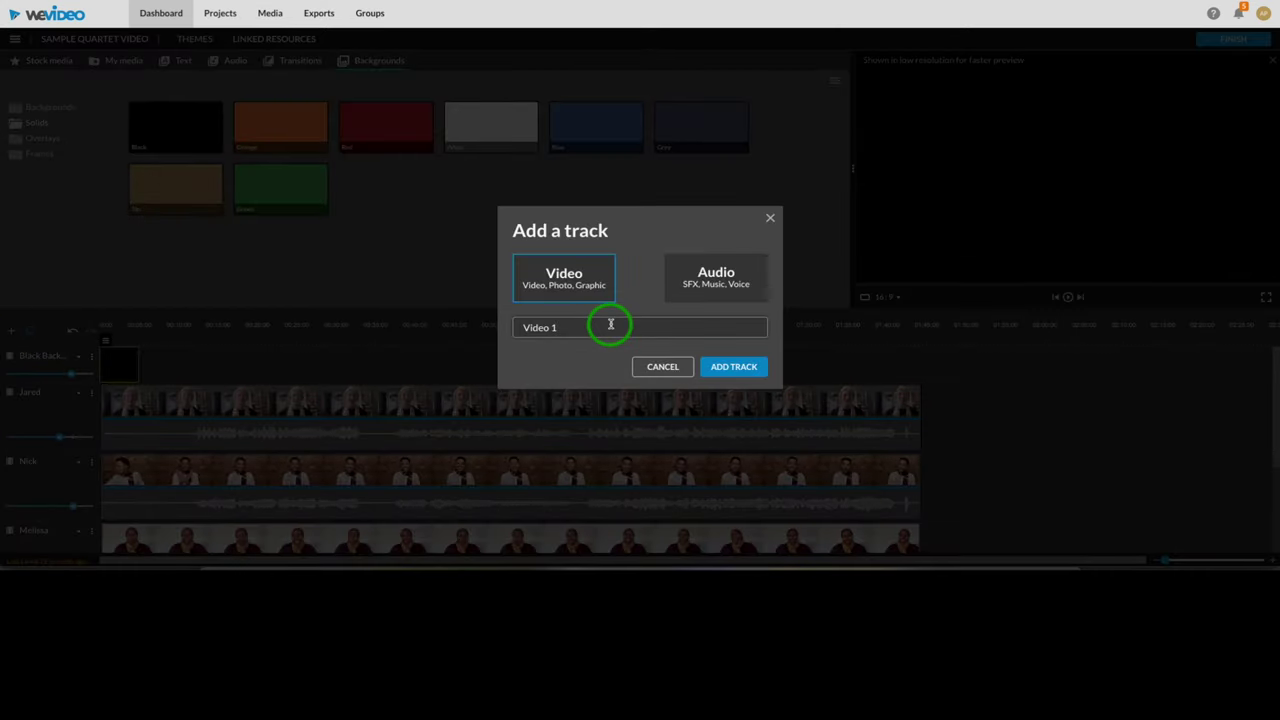
pyautogui.press('BackSpace')
pyautogui.press('BackSpace')
pyautogui.press('BackSpace')
pyautogui.press('BackSpace')
pyautogui.press('BackSpace')
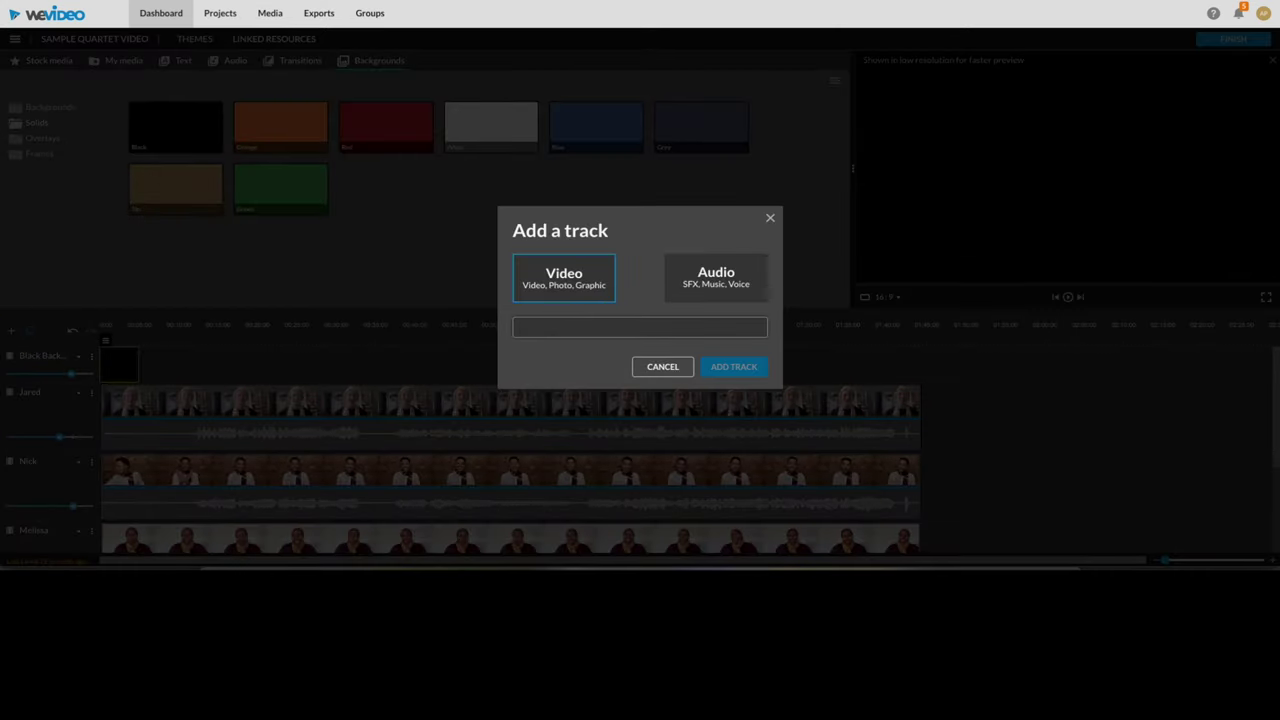
pyautogui.write('Intro Text')
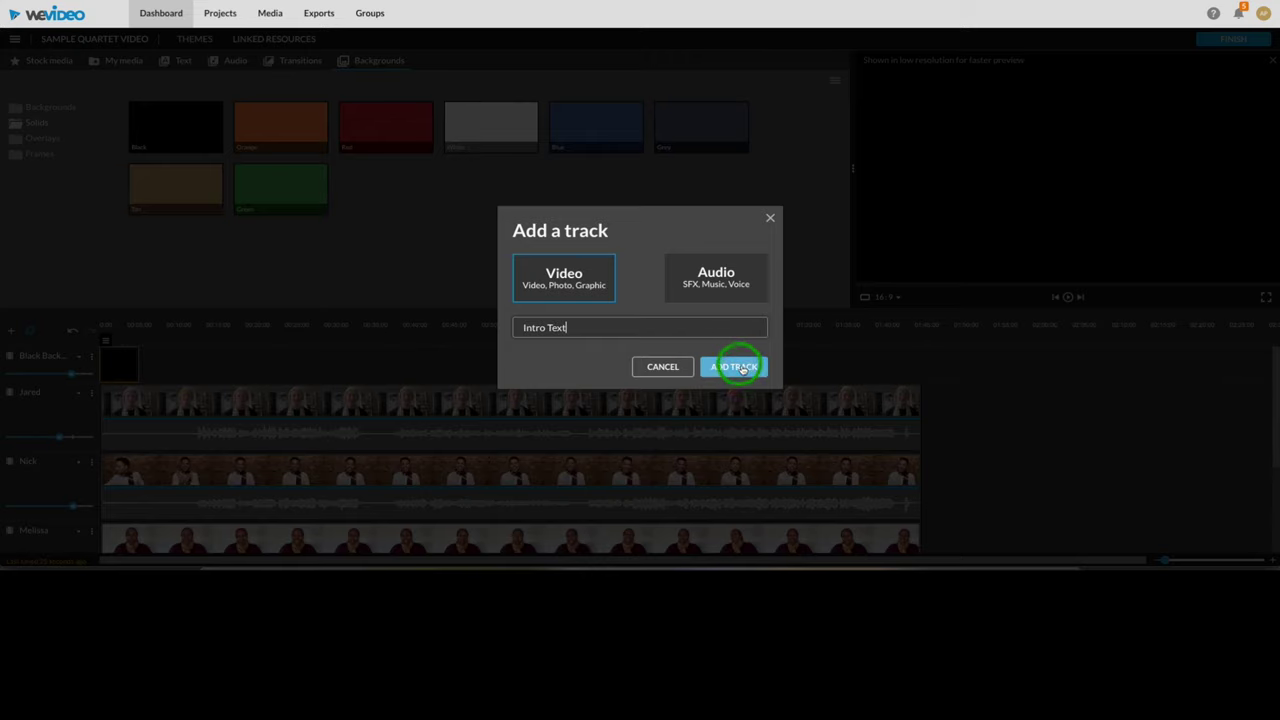
pyautogui.click(736, 366)
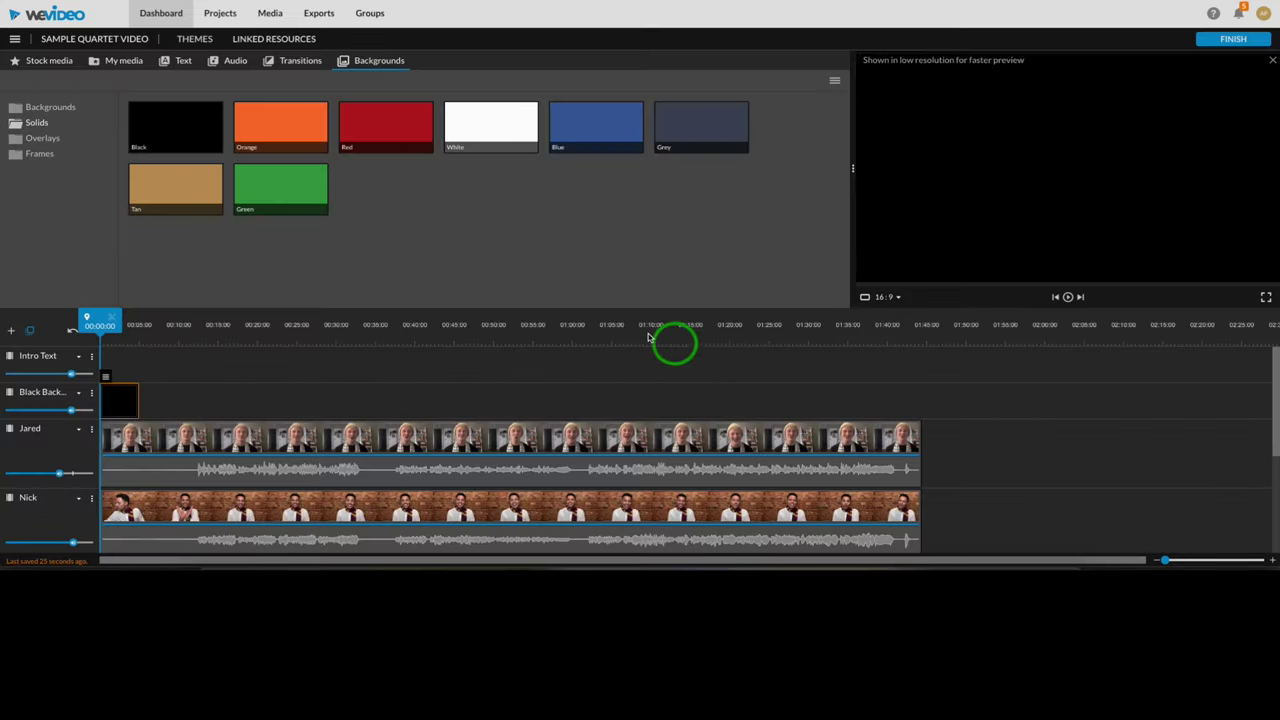
# Place the In season 'Fireplace' title at Intro Text's start and stretch it to about 12 seconds.
pyautogui.click(177, 61)
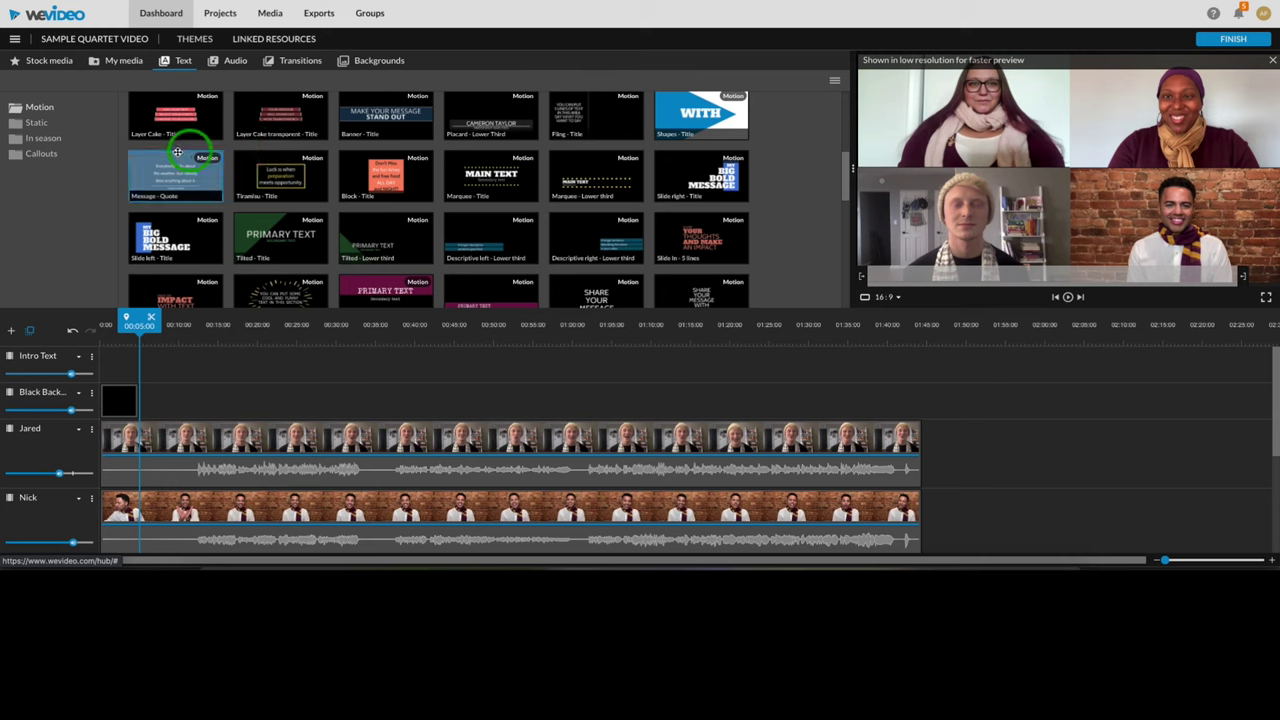
pyautogui.click(57, 138)
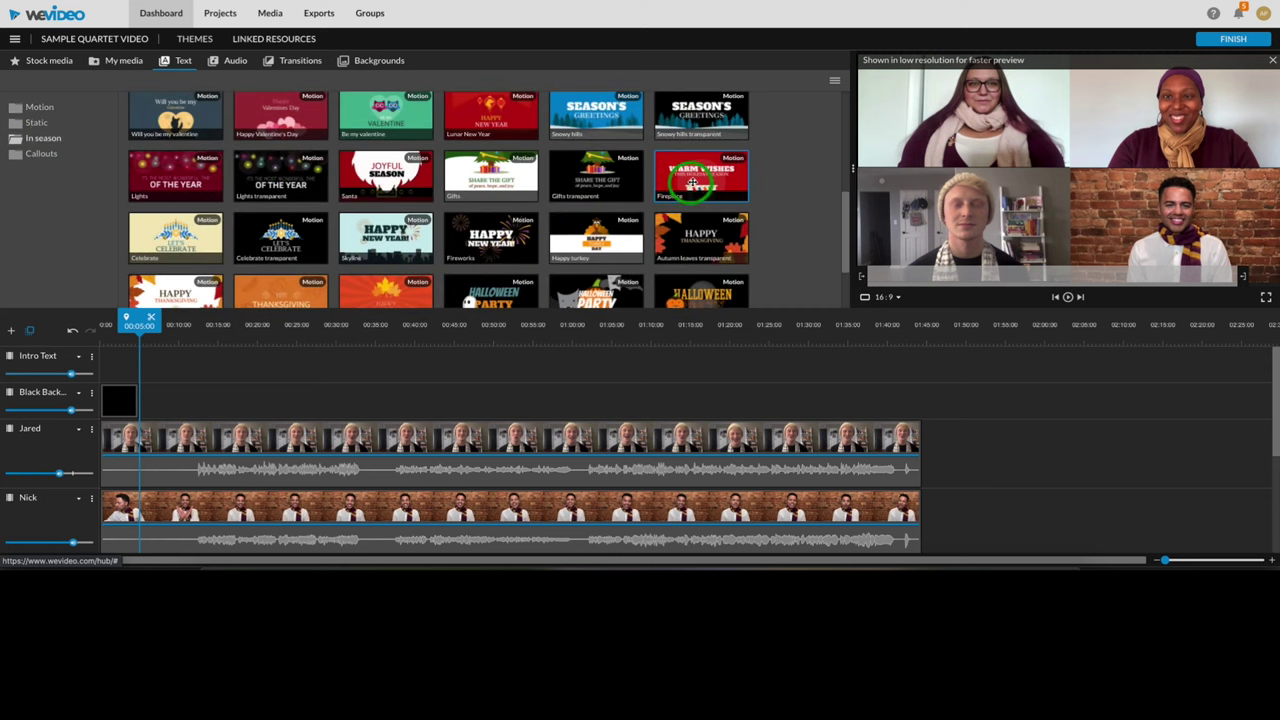
pyautogui.scroll(-1, 684, 180)
pyautogui.scroll(2, 690, 180)
pyautogui.click(717, 232)
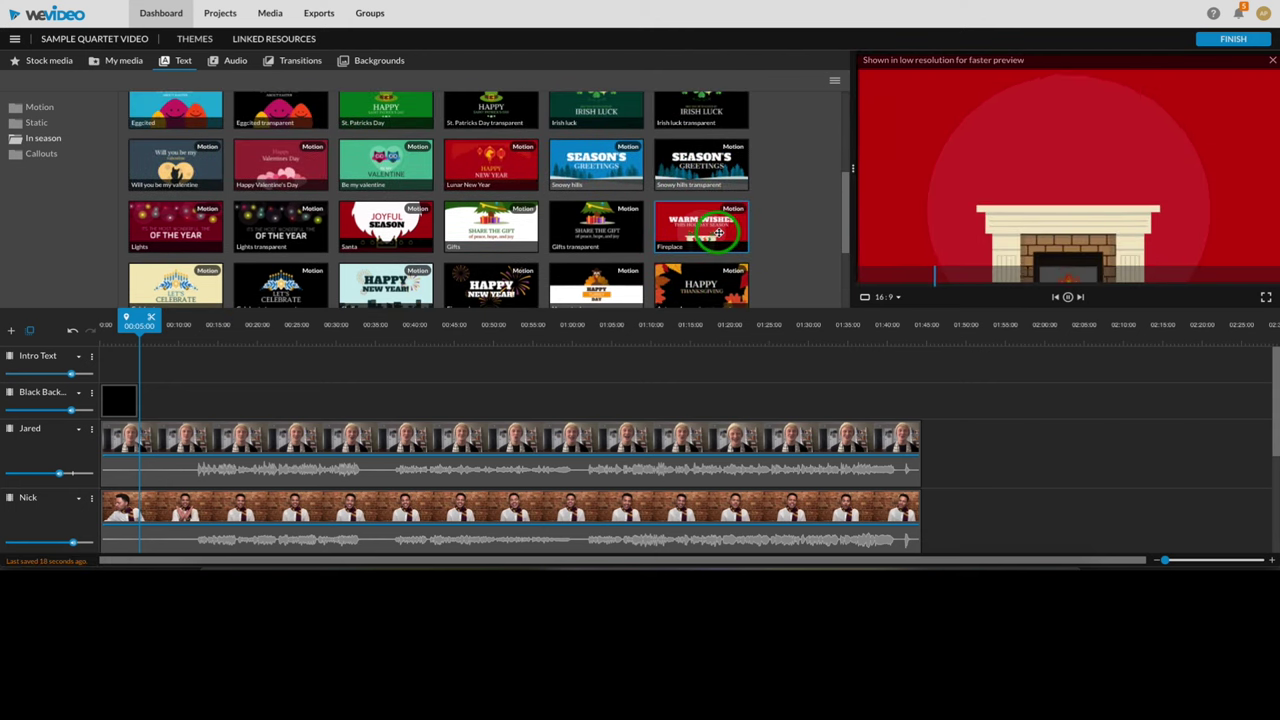
pyautogui.click(537, 284)
pyautogui.moveTo(537, 284); pyautogui.dragTo(110, 370)
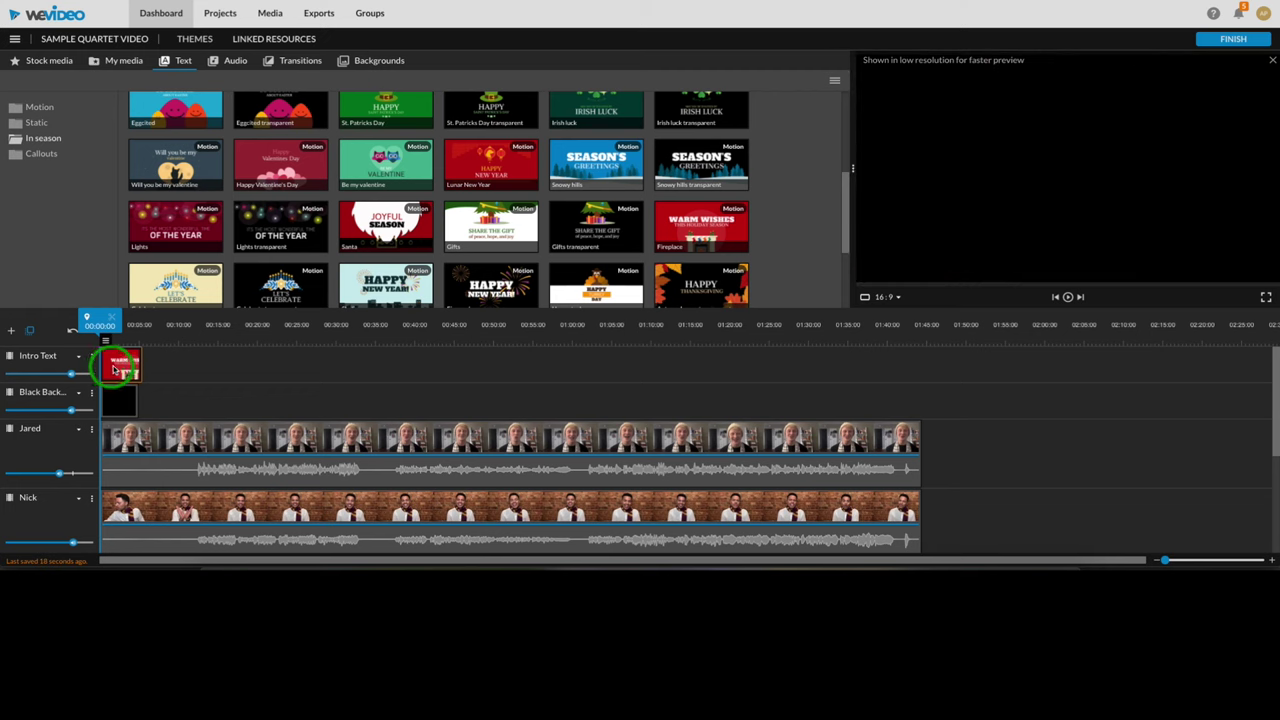
pyautogui.click(134, 357)
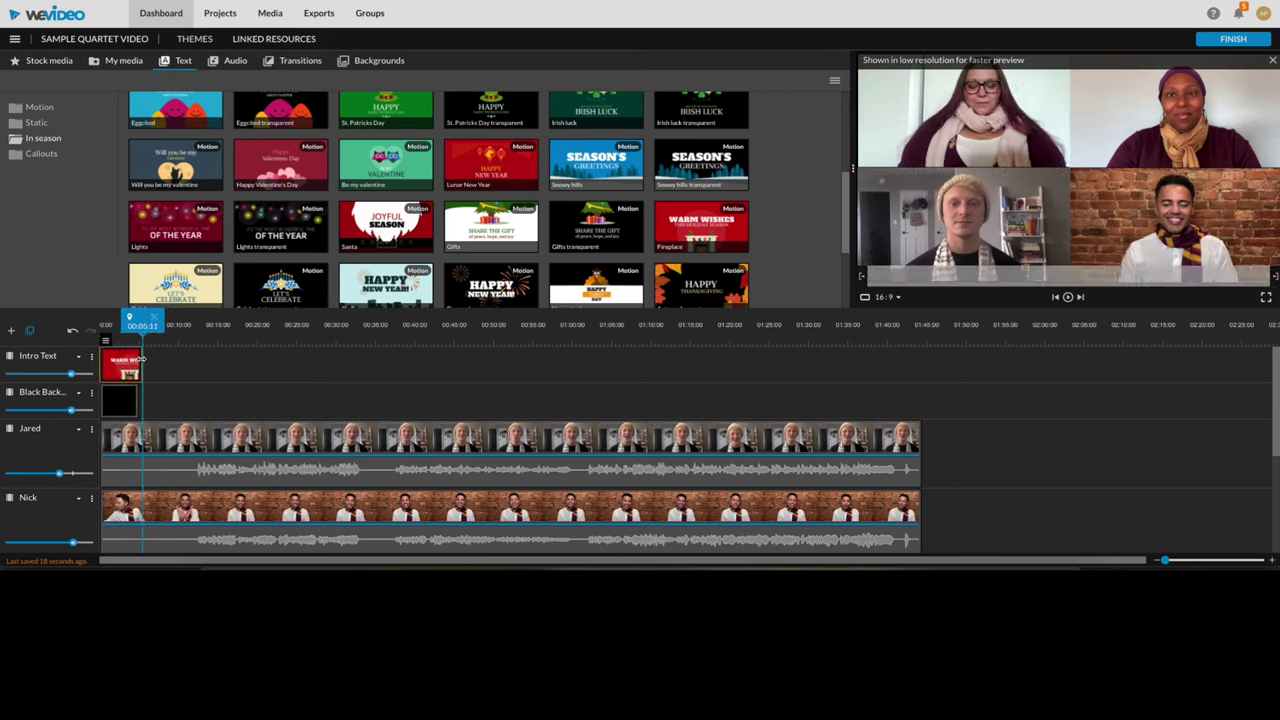
pyautogui.moveTo(140, 360); pyautogui.dragTo(194, 366)
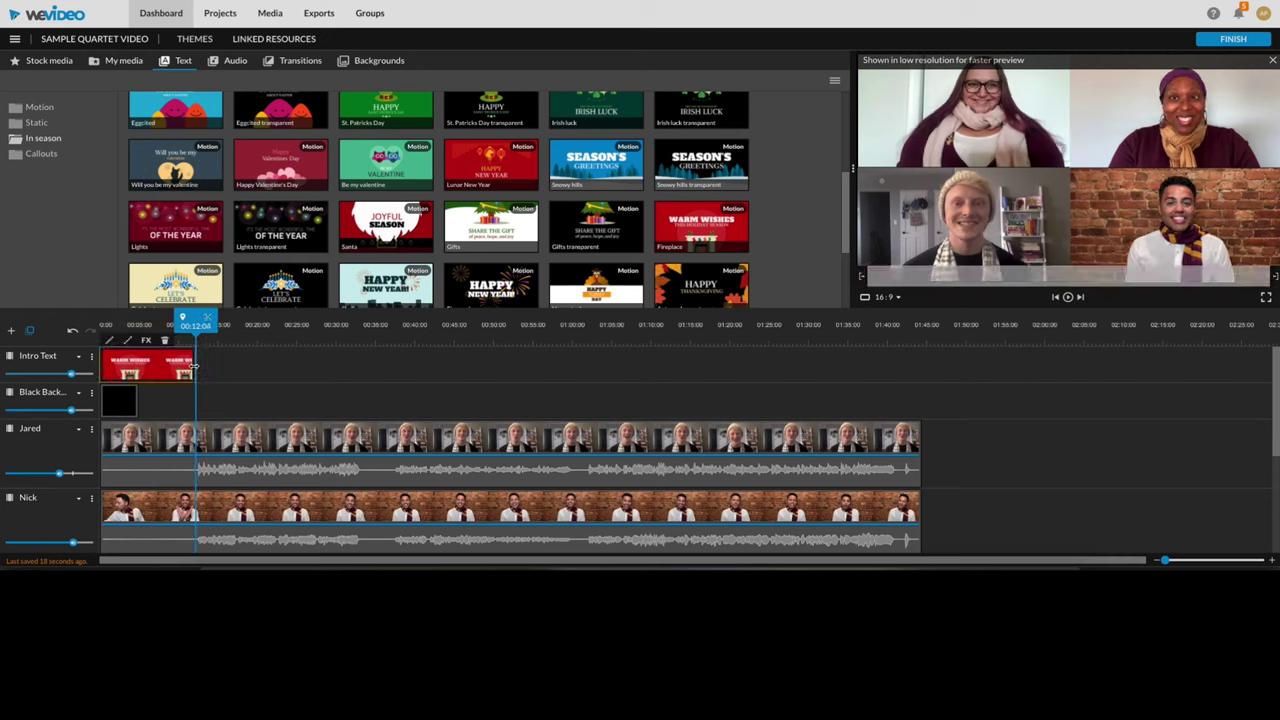
# Replace the Fireplace title text with 'Happy Holidays' and subtitle 'From the Podd Squad'.
pyautogui.doubleClick(177, 364)
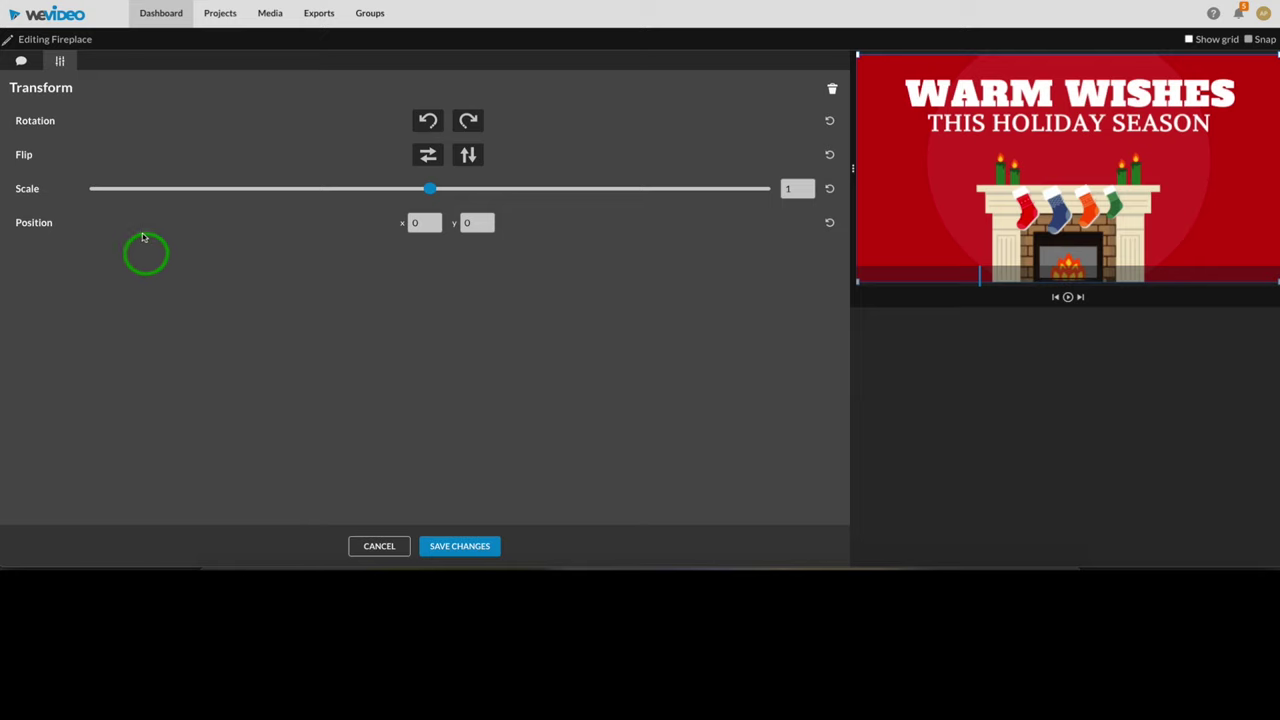
pyautogui.click(21, 62)
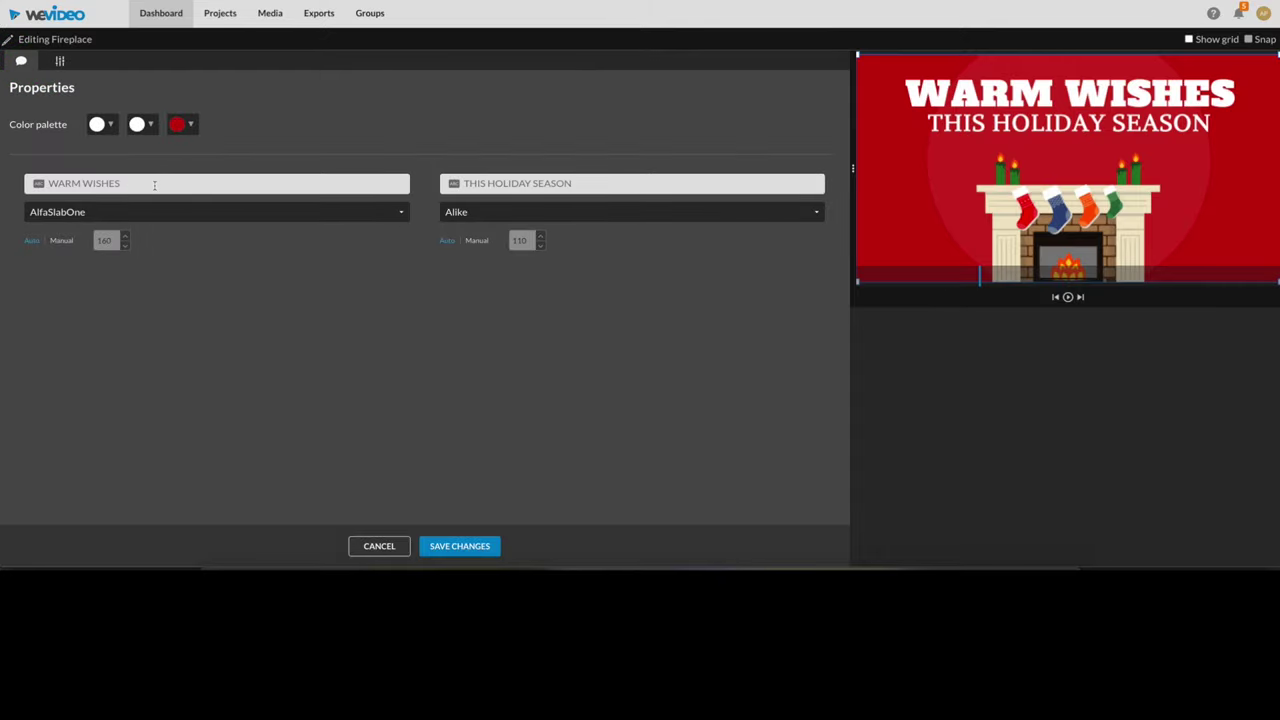
pyautogui.hotkey('ctrl', 'a')
pyautogui.press('BackSpace')
pyautogui.write('Happy Holidays')
pyautogui.press('Tab')
pyautogui.press('BackSpace')
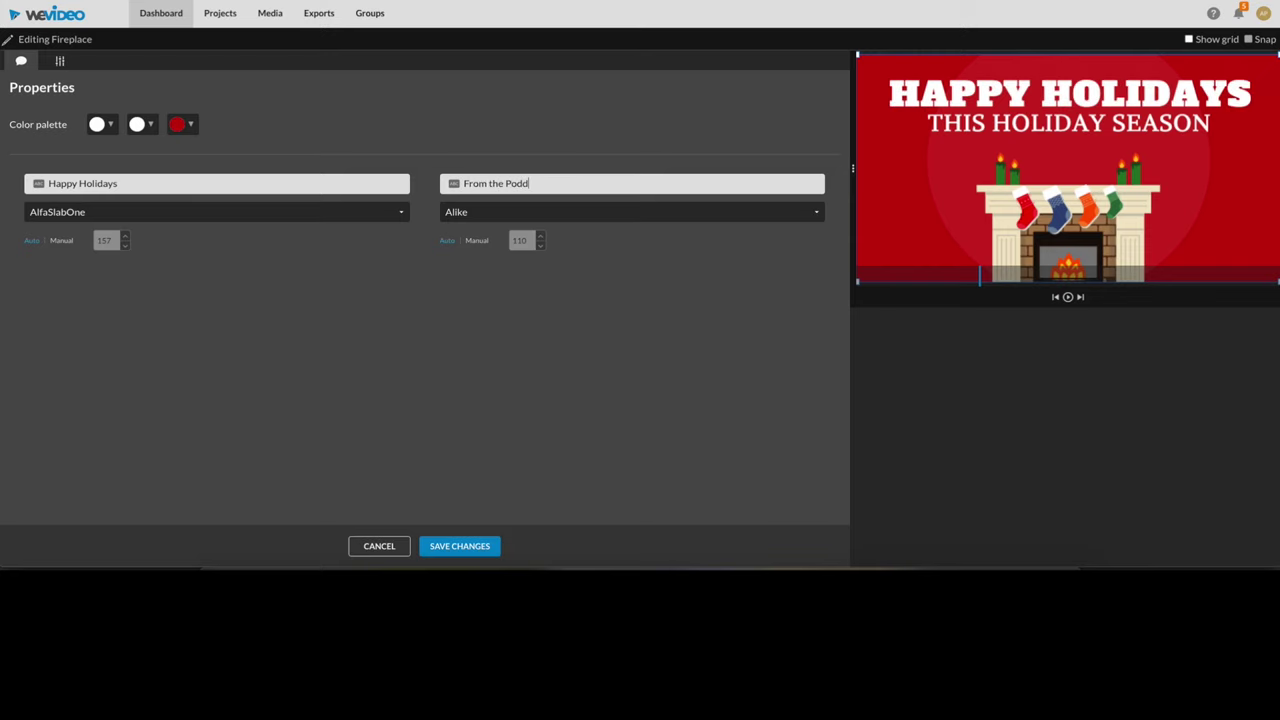
pyautogui.write('From the Podd Squad')
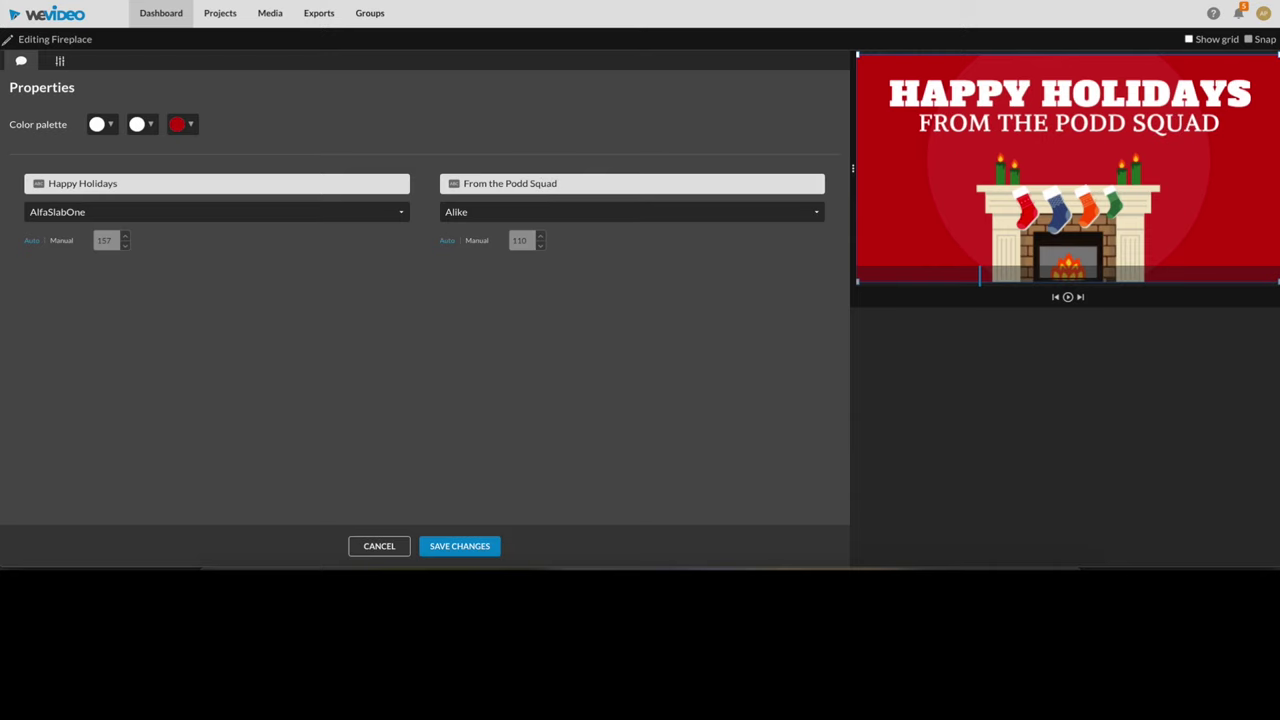
pyautogui.click(206, 329)
# Save the title changes, then play the video from 00:00 and stop near 00:16.
pyautogui.click(466, 546)
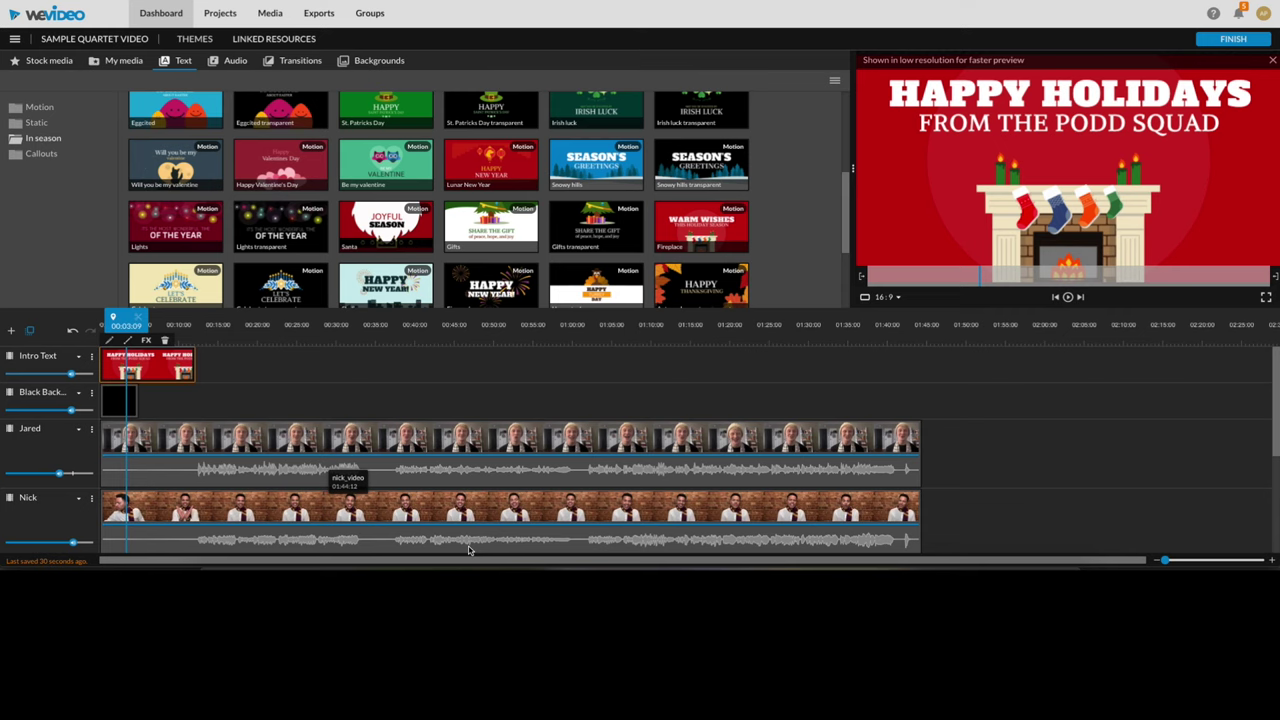
pyautogui.moveTo(123, 320); pyautogui.dragTo(80, 320)
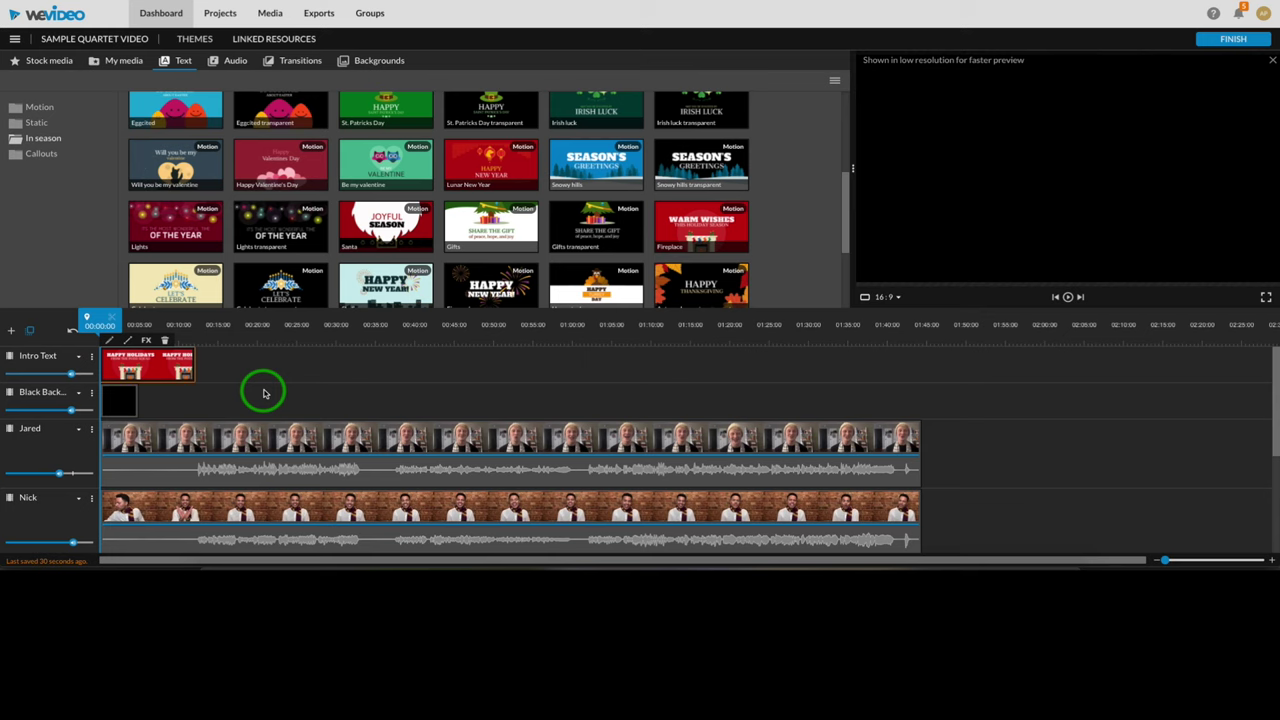
pyautogui.press('space')
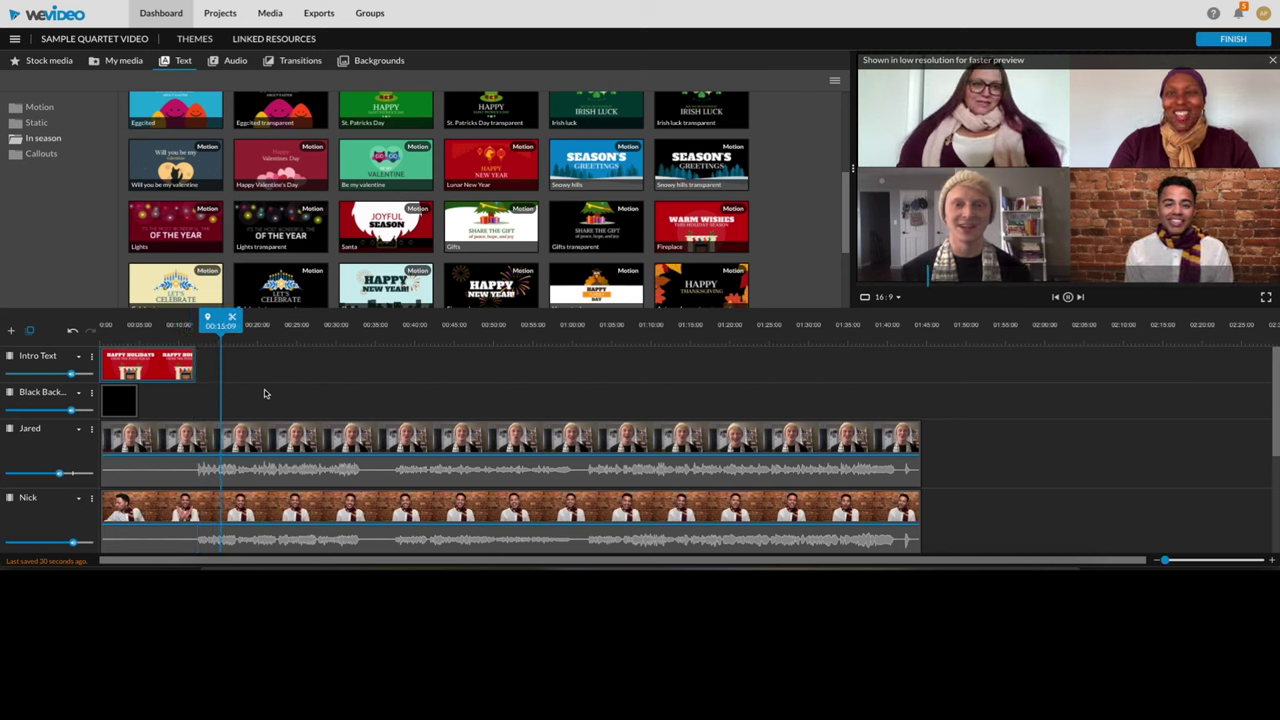
pyautogui.press('space')
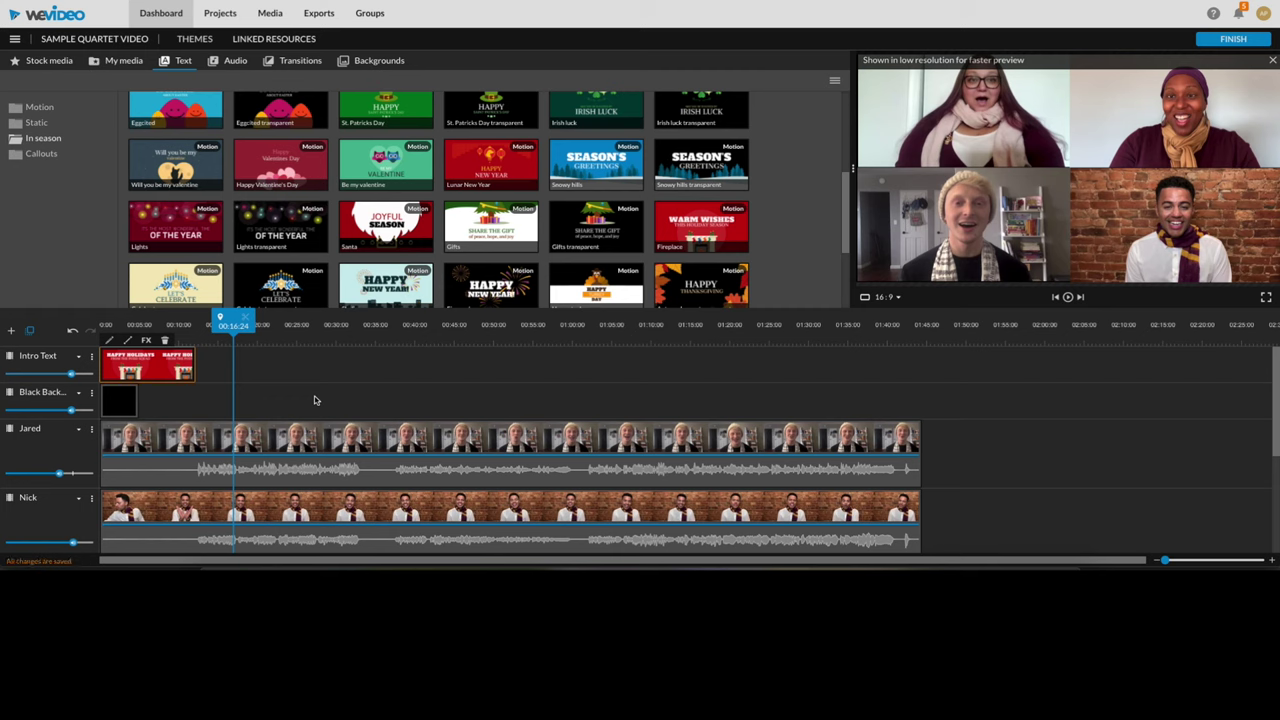
# Open the Finish export page, pick the second thumbnail, and choose HD 1280x720 resolution.
pyautogui.click(315, 398)
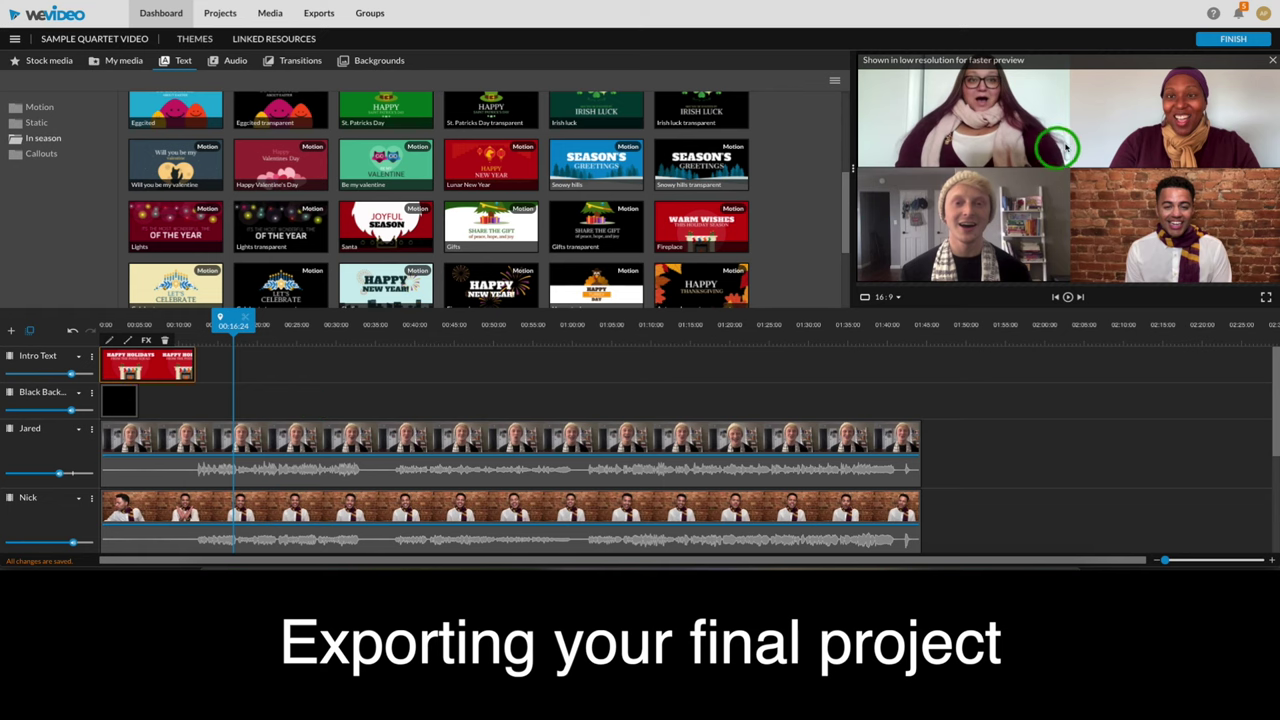
pyautogui.click(1233, 39)
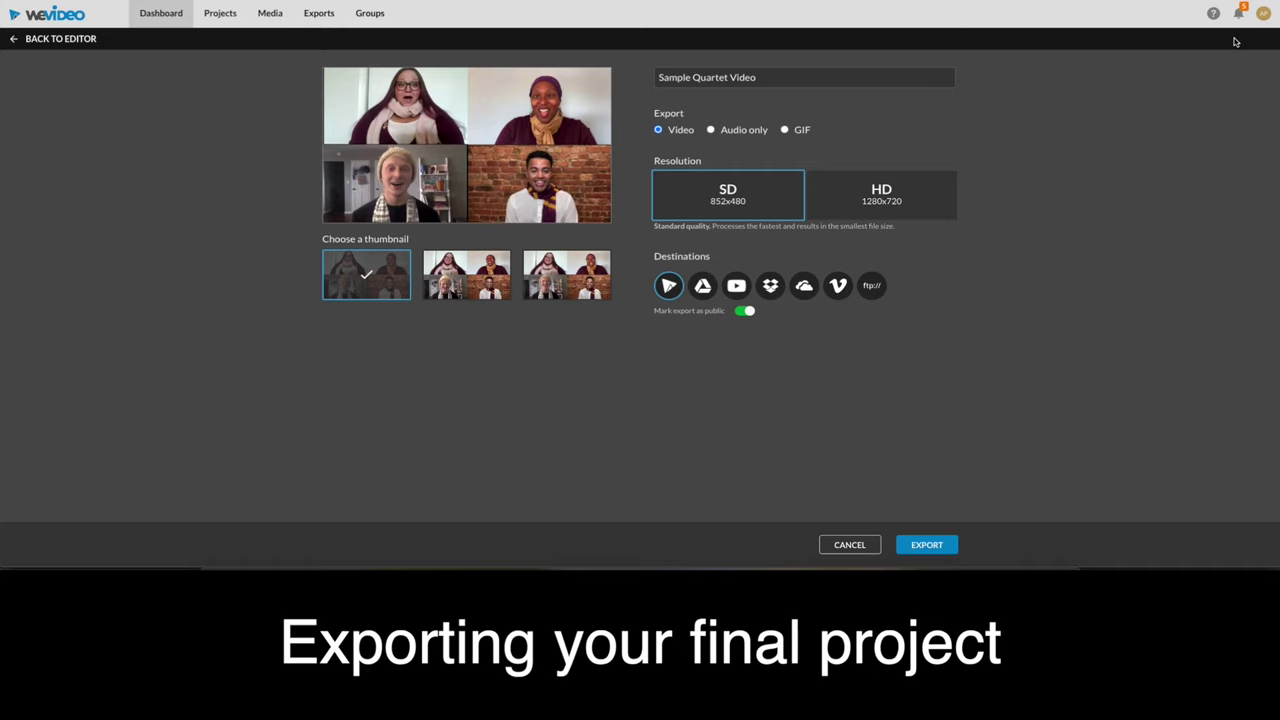
pyautogui.click(457, 280)
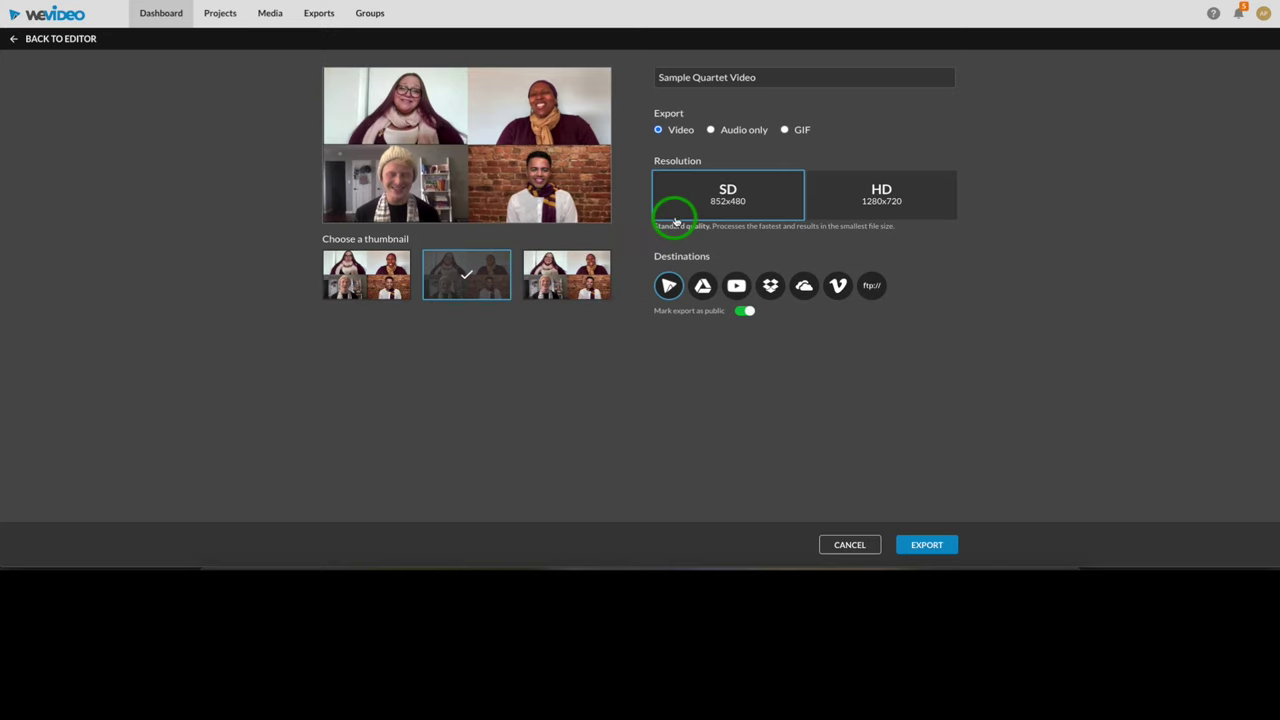
pyautogui.click(890, 202)
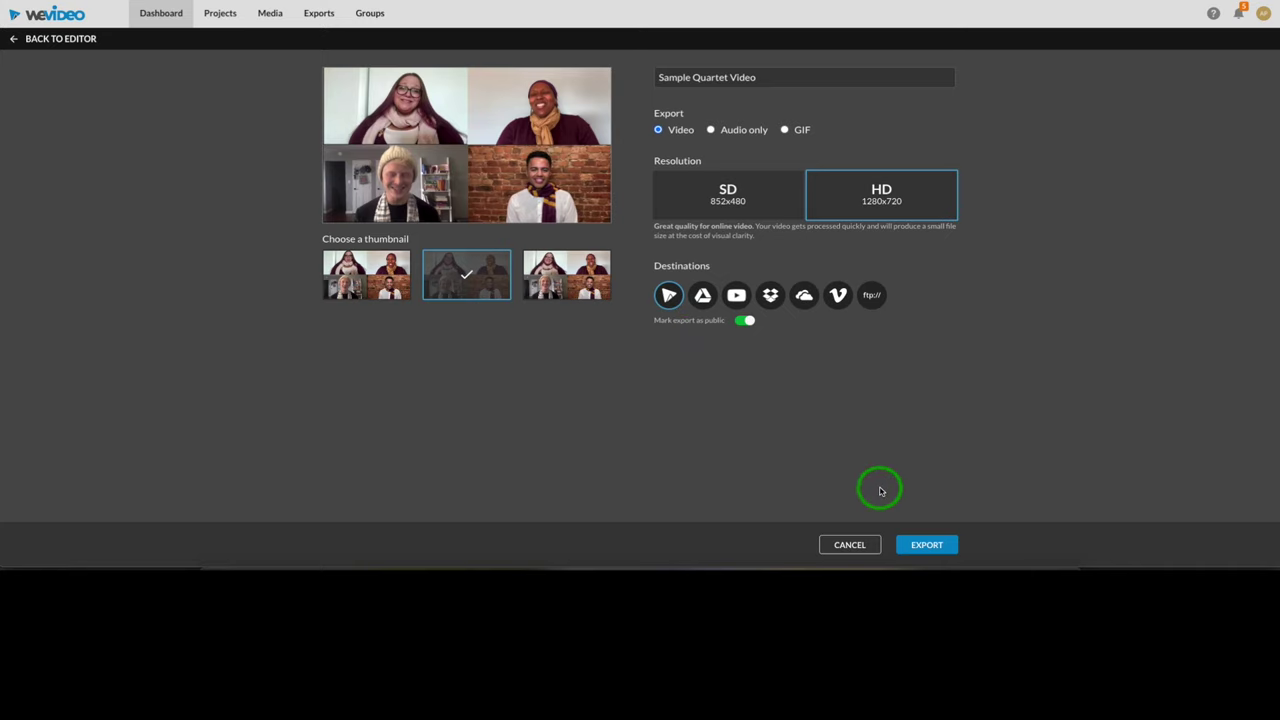
# Export 'Sample Quartet Video' so it is queued for processing.
pyautogui.click(937, 546)
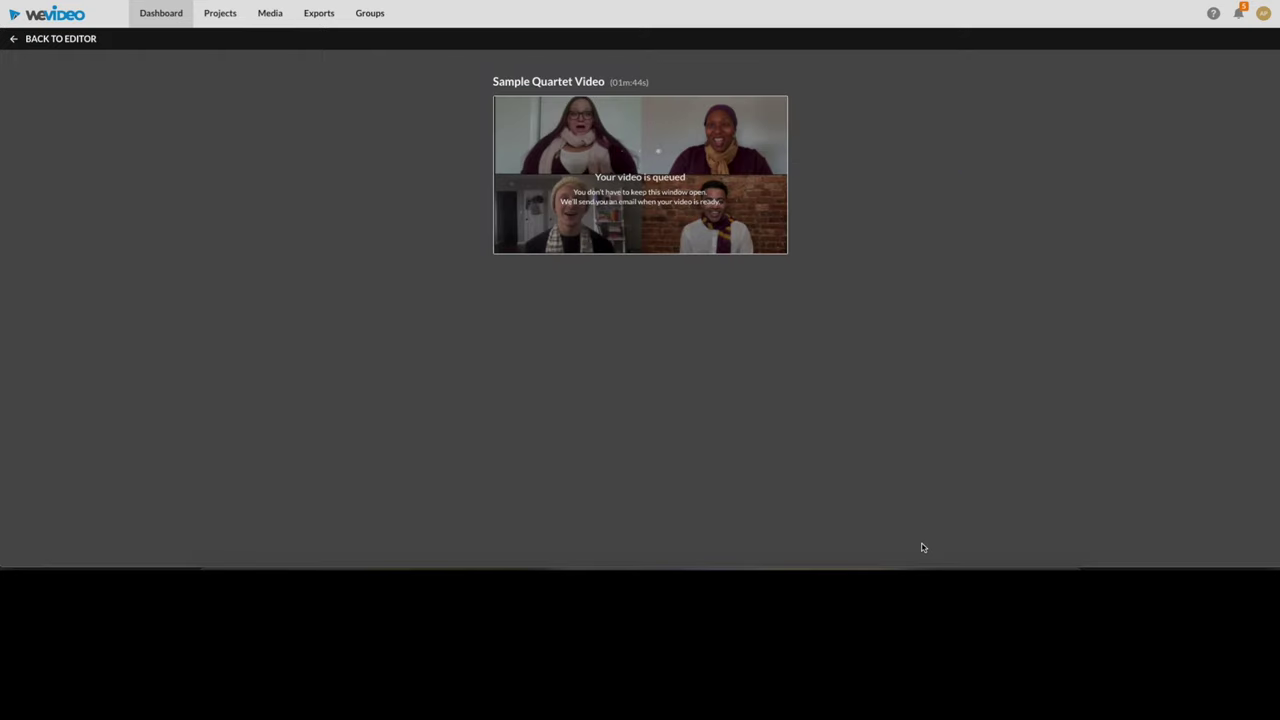